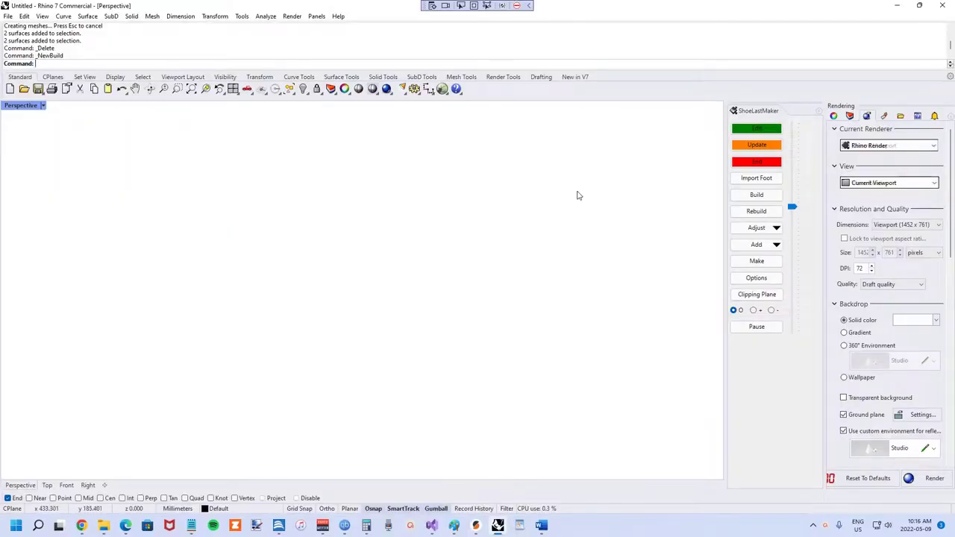
Start building a shoe last with length index 42 and update the foot and last measurements.
click(749, 195)
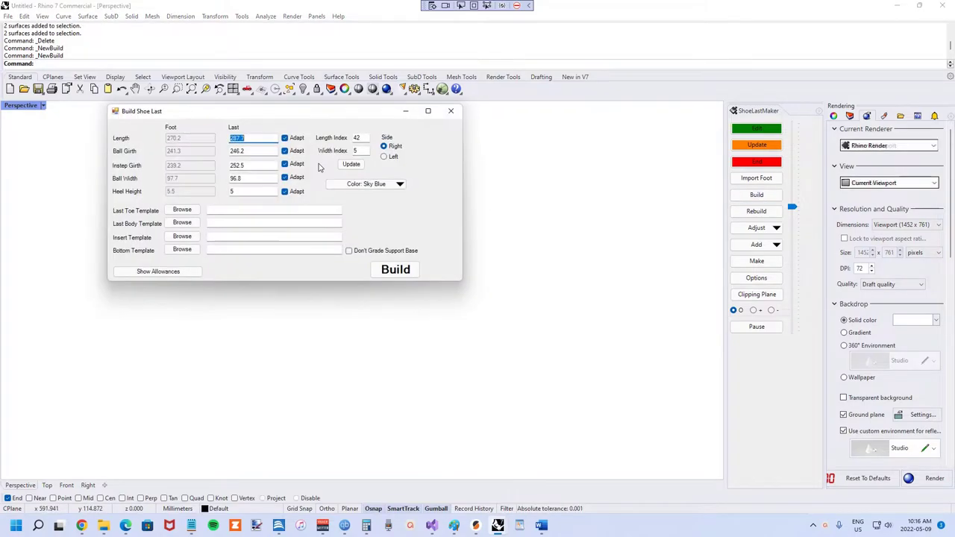
drag(286, 112, 284, 157)
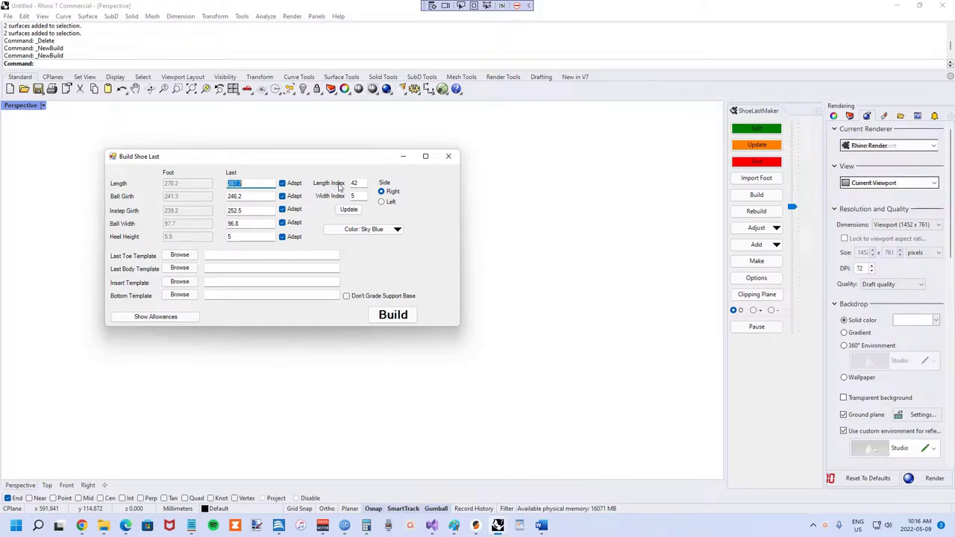
drag(366, 183, 340, 184)
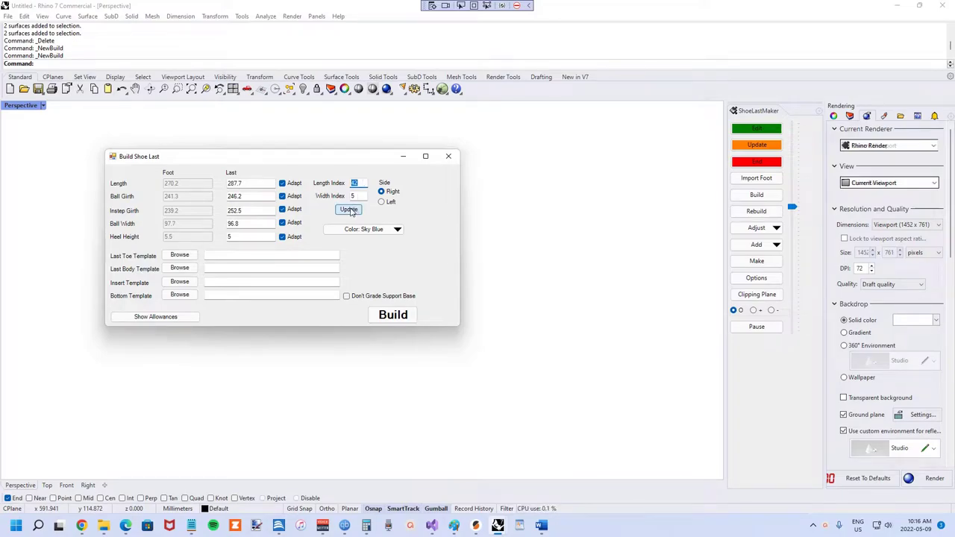
click(349, 210)
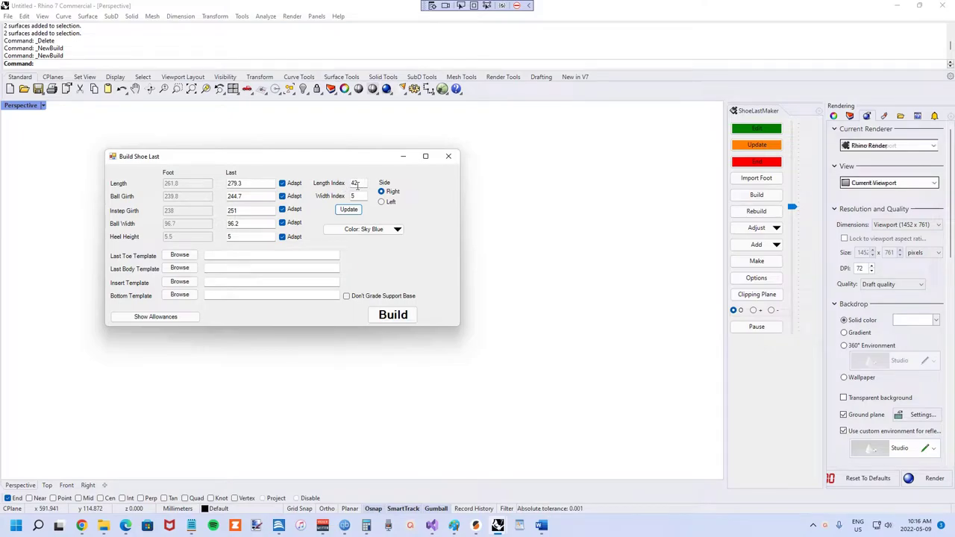
Load ManualRoundToeShoeLastTemplate.3dm as both the last toe template and the last body template, and build the last.
click(178, 256)
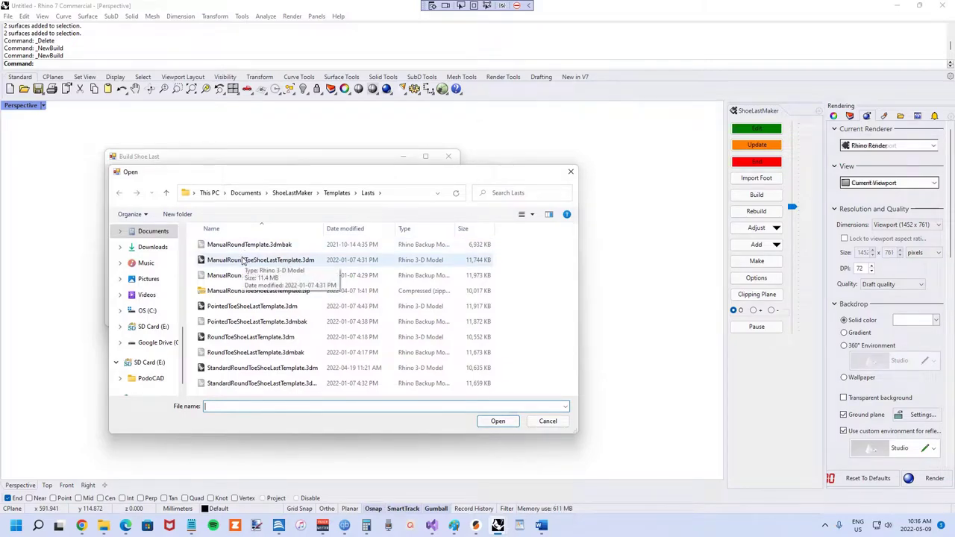
double_click(243, 261)
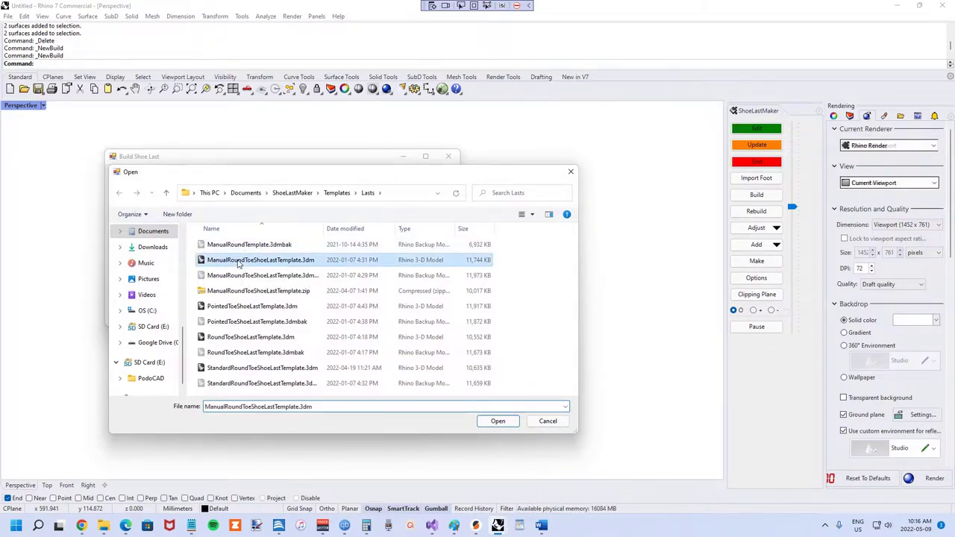
click(179, 269)
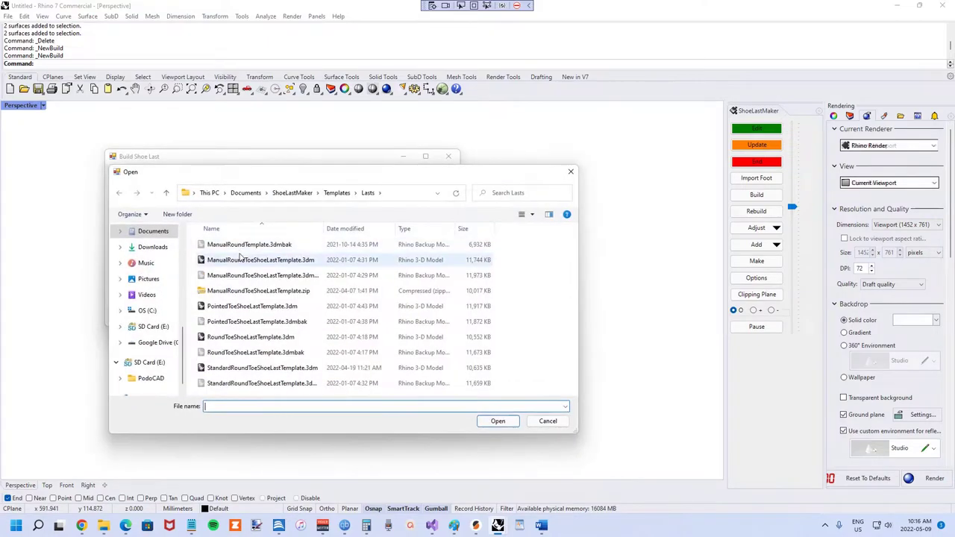
double_click(241, 260)
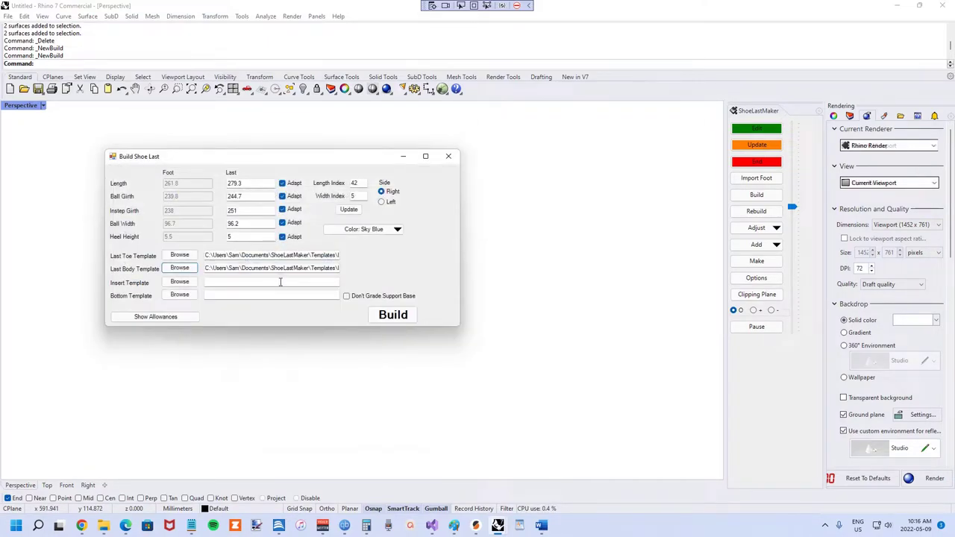
click(398, 316)
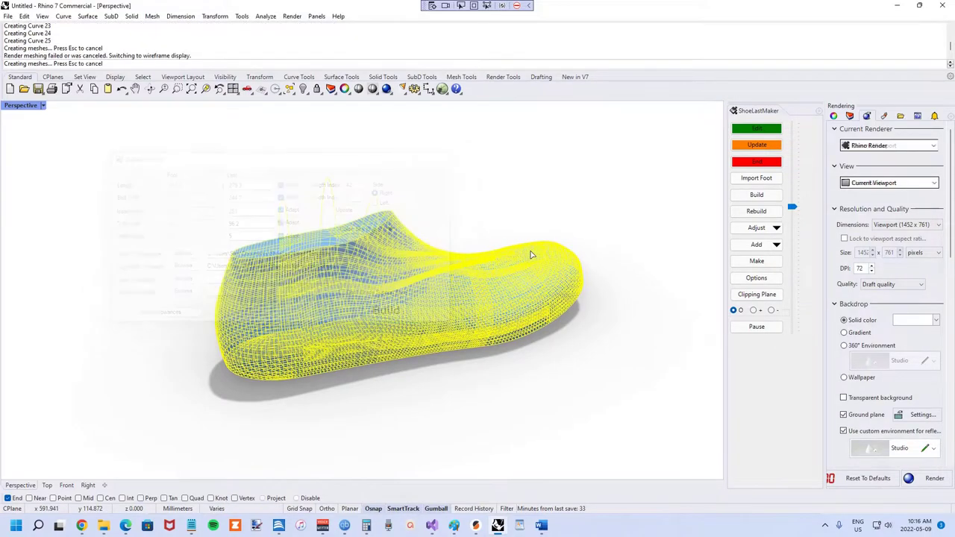
Insert the picture Oxford top View.jpg flat on the ground plane in the Perspective view, roughly covering the last's length.
right_drag(497, 234, 453, 257)
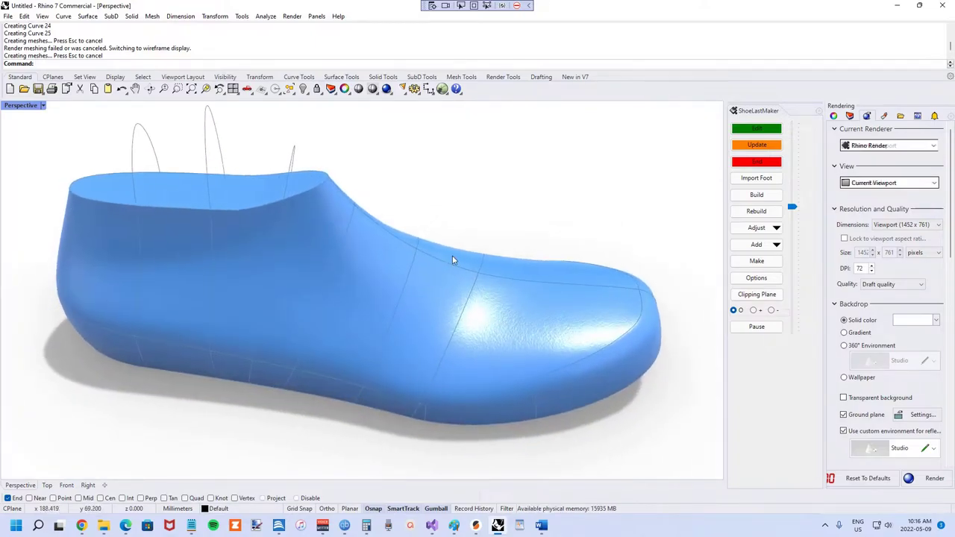
scroll(501, 309, down, 3)
scroll(500, 305, up, 3)
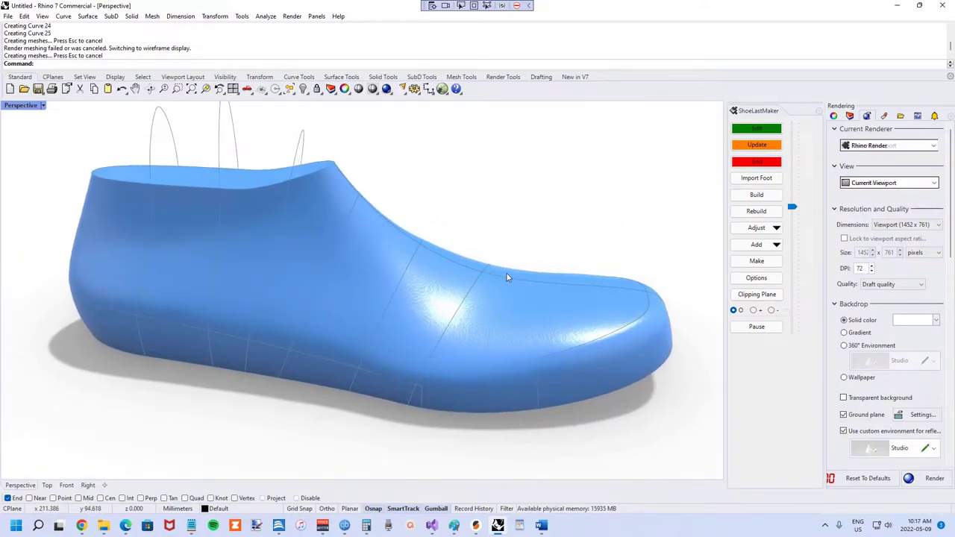
scroll(469, 300, down, 3)
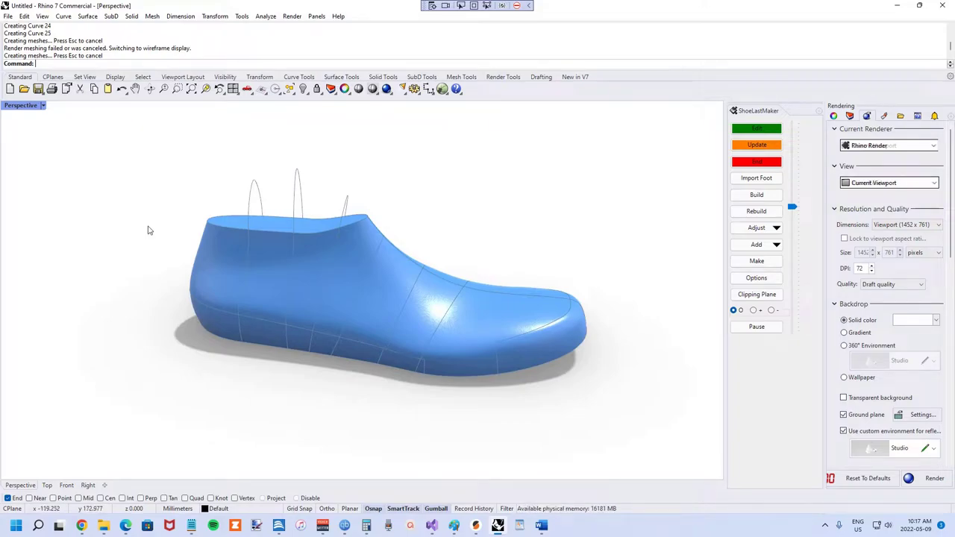
text(icture)
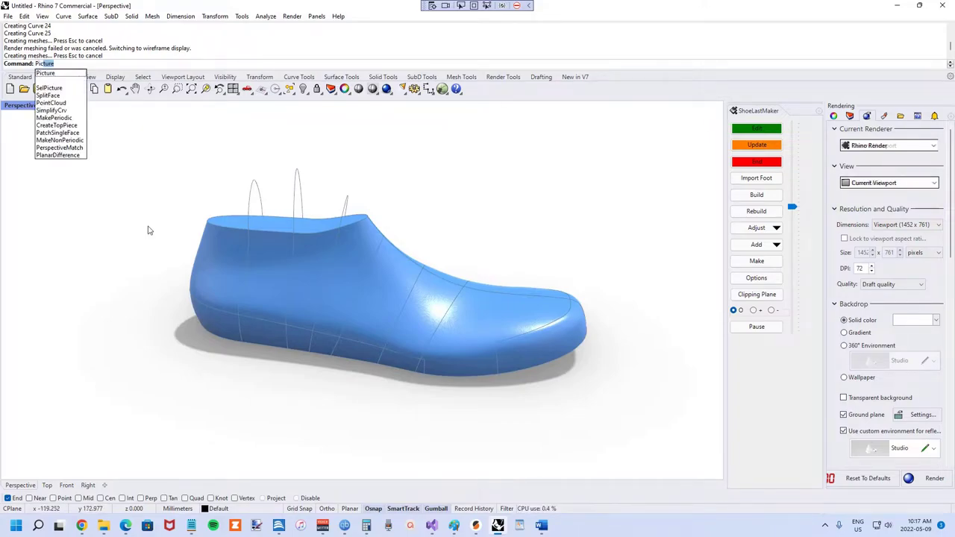
key(Return)
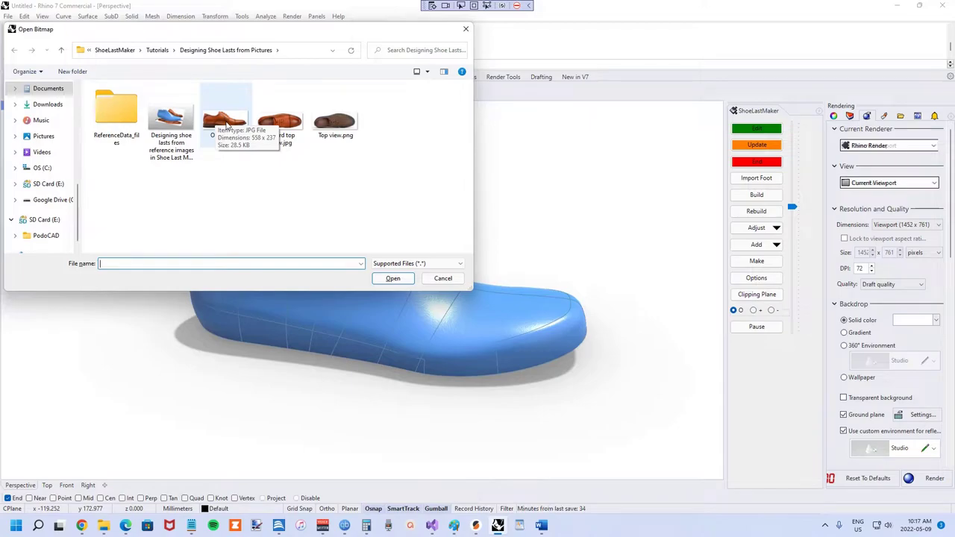
drag(251, 35, 290, 59)
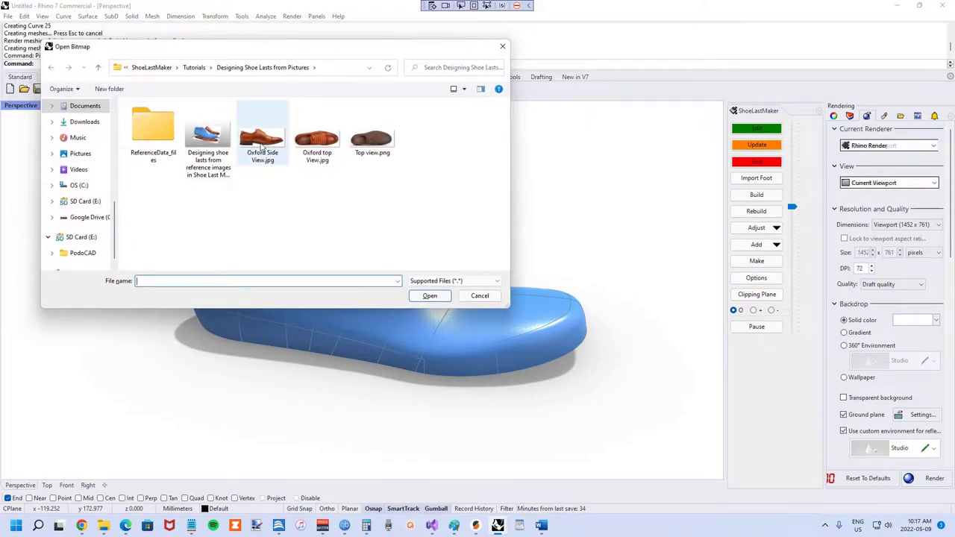
double_click(312, 142)
scroll(271, 168, down, 5)
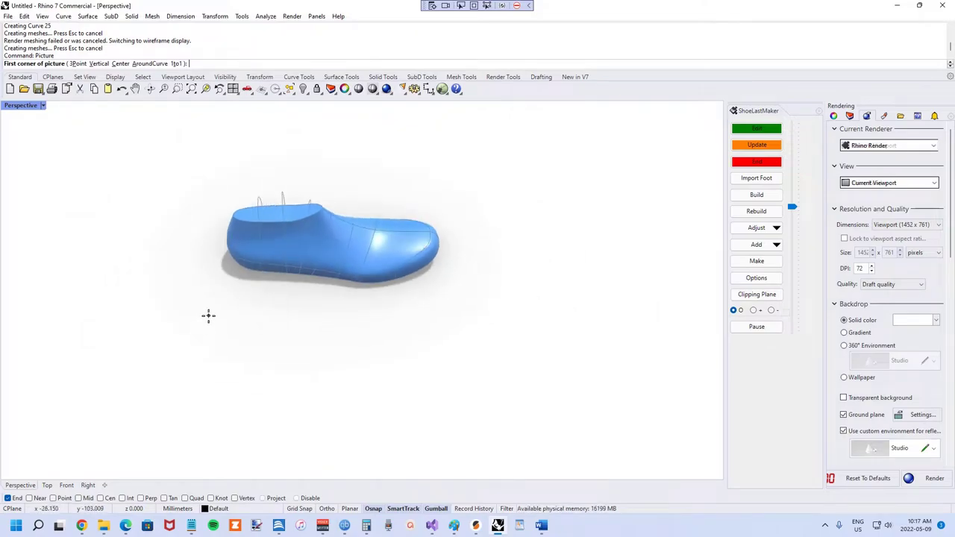
click(208, 315)
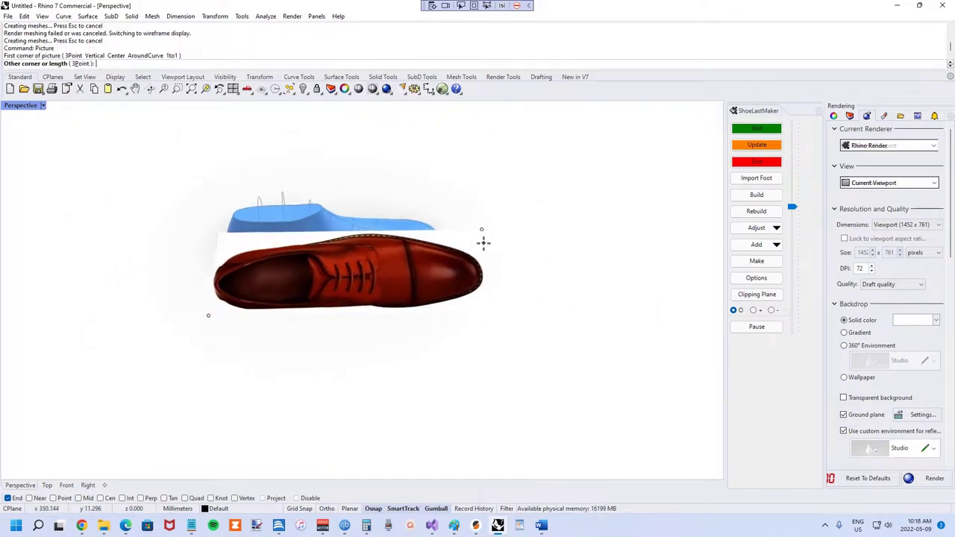
click(461, 258)
Insert the picture Oxford Side View.jpg in the Front view, sized roughly to the last's side profile.
right_drag(288, 348, 325, 330)
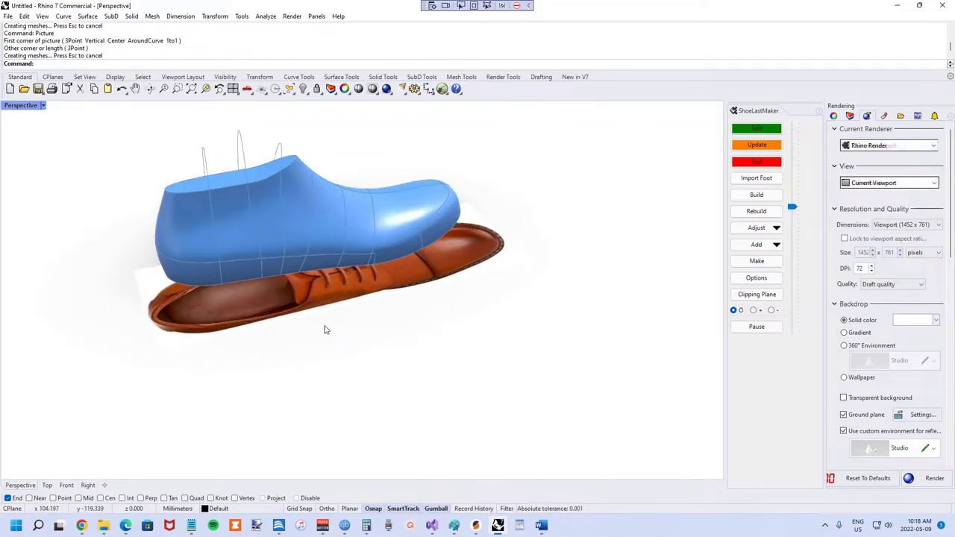
double_click(34, 109)
double_click(12, 296)
scroll(11, 301, down, 3)
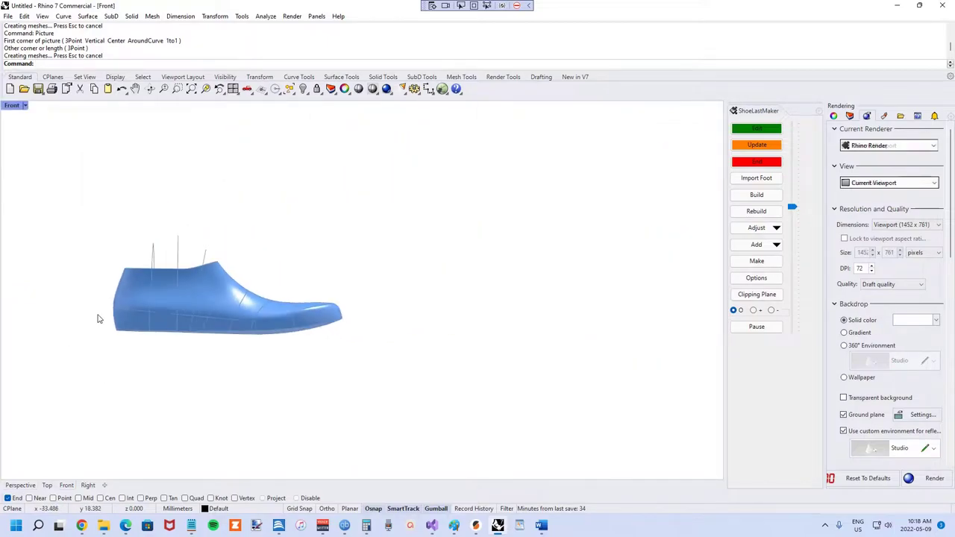
scroll(112, 309, up, 2)
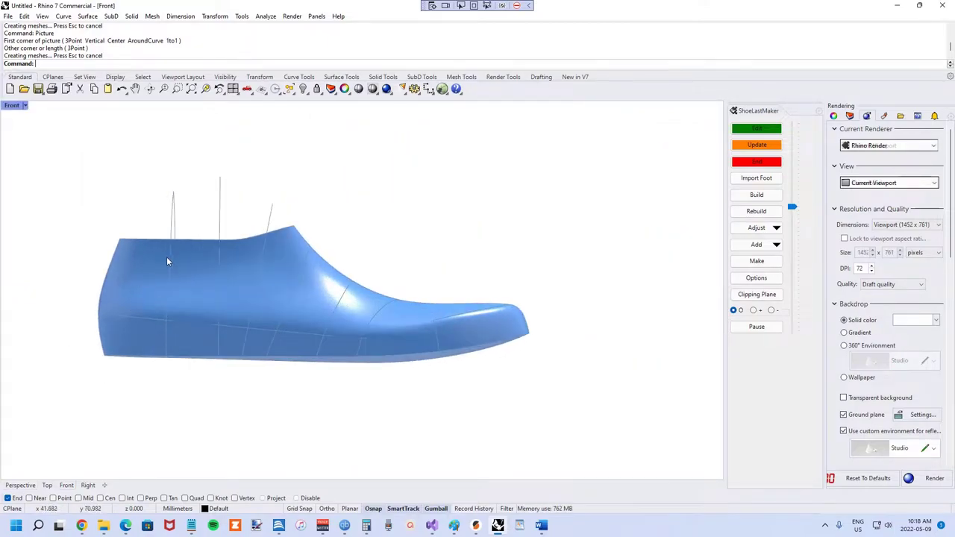
text(Picture)
key(Return)
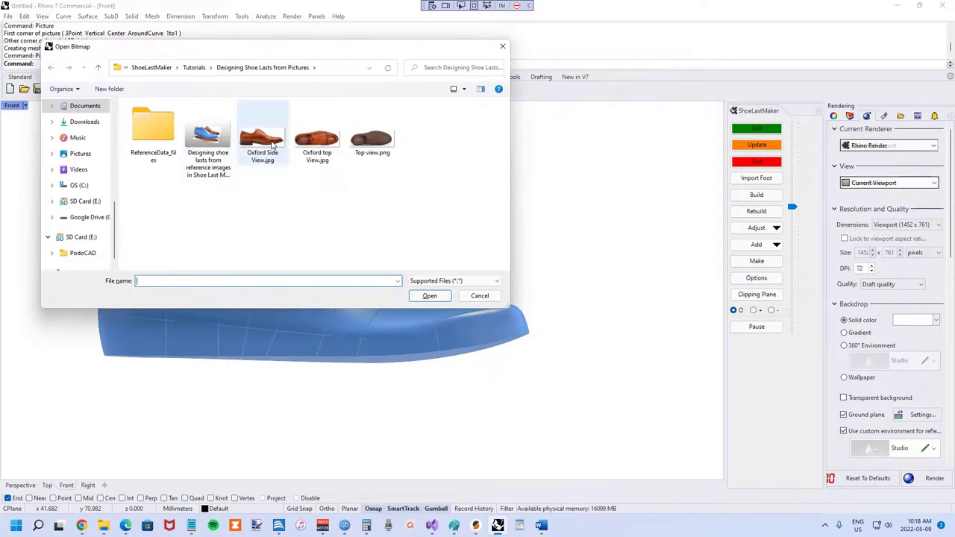
double_click(264, 143)
click(83, 385)
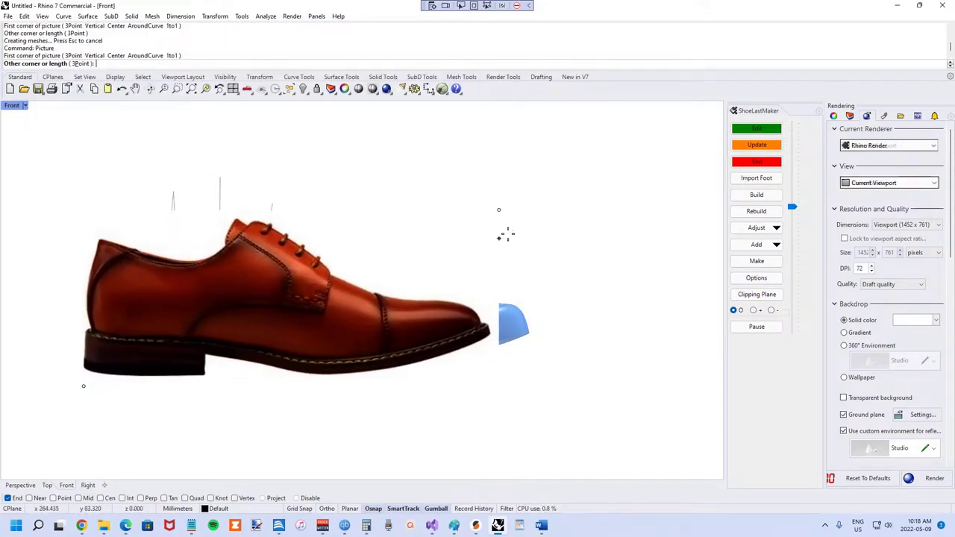
click(497, 235)
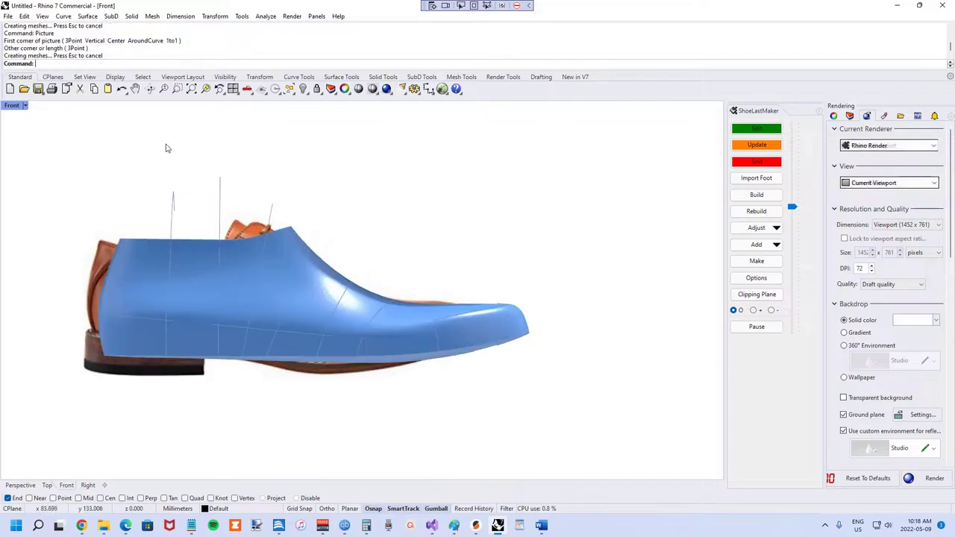
In the Perspective view, move the side-view shoe picture sideways so it stands behind the last.
double_click(12, 105)
double_click(380, 109)
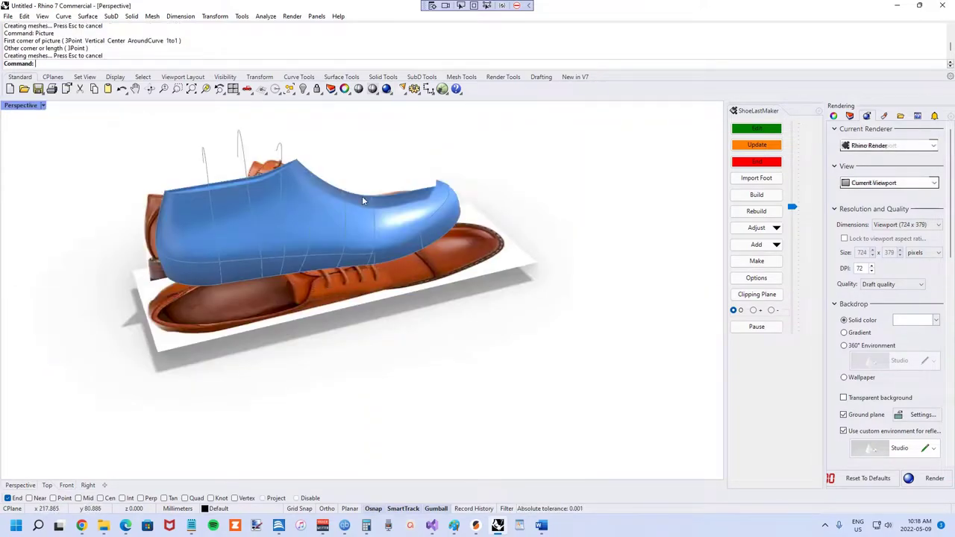
right_drag(213, 243, 304, 267)
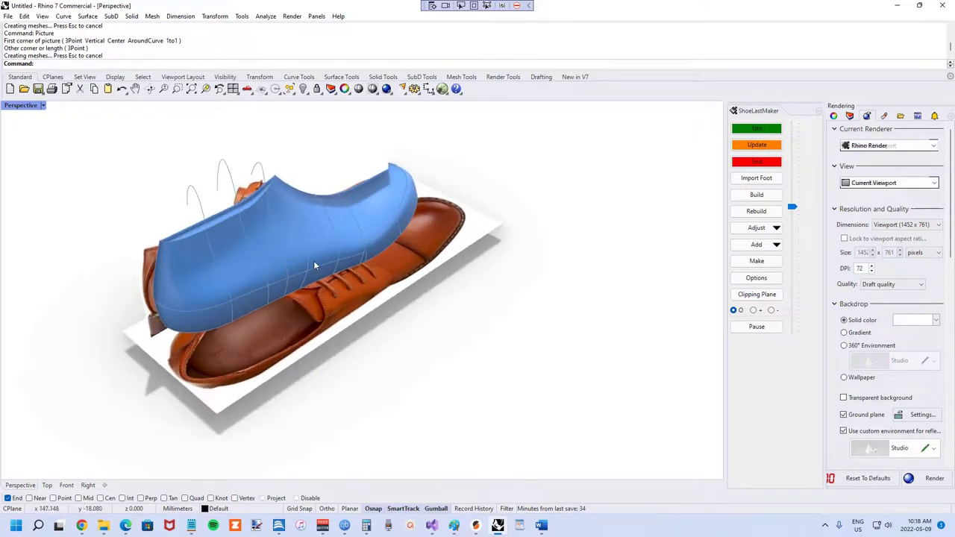
click(348, 174)
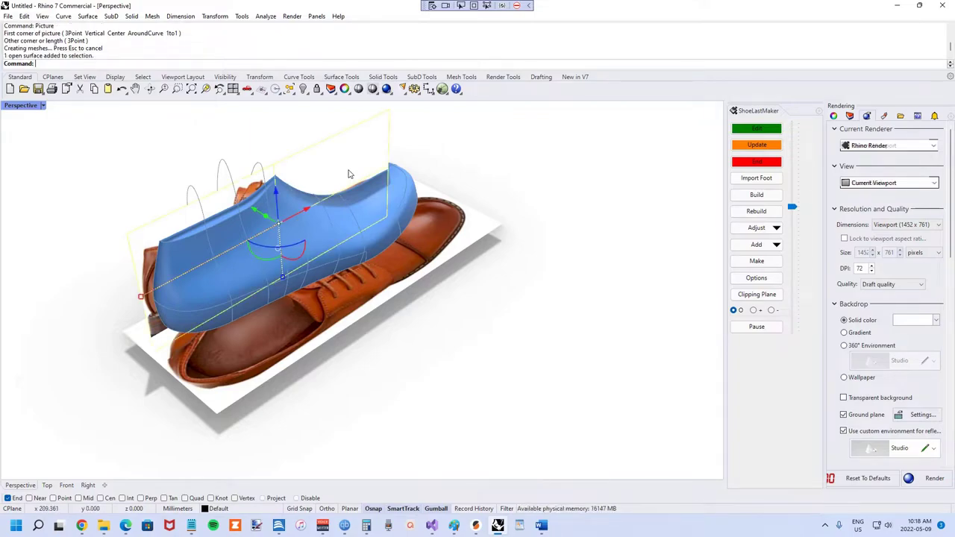
right_drag(253, 209, 358, 282)
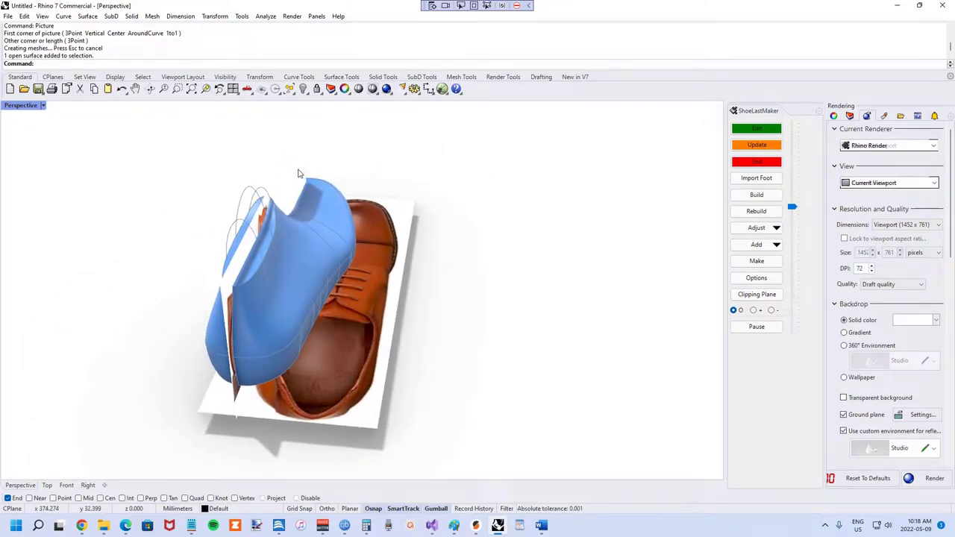
right_drag(298, 173, 278, 323)
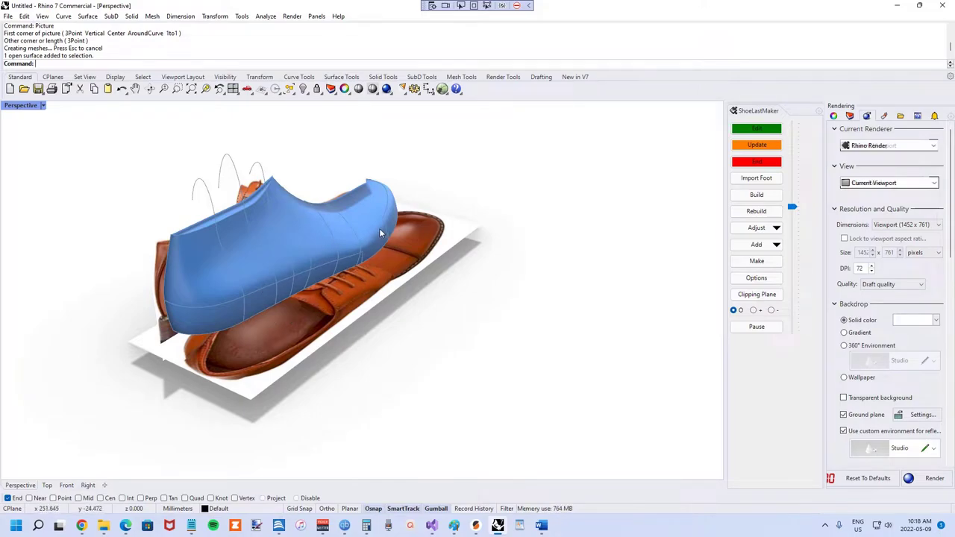
click(321, 180)
right_drag(321, 181, 377, 311)
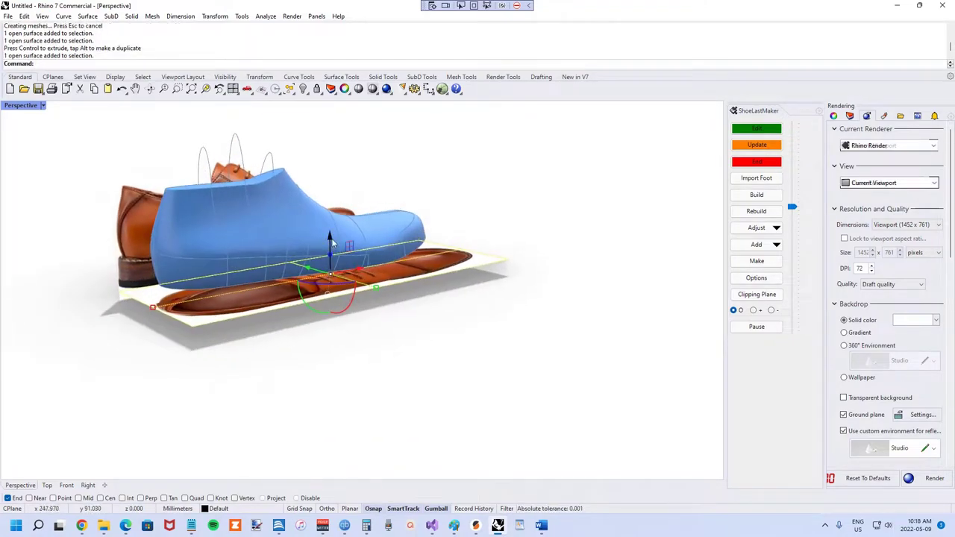
Lower the top-view shoe picture so it lies clear below the last.
drag(376, 310, 354, 302)
click(416, 343)
scroll(444, 351, down, 3)
scroll(421, 318, up, 6)
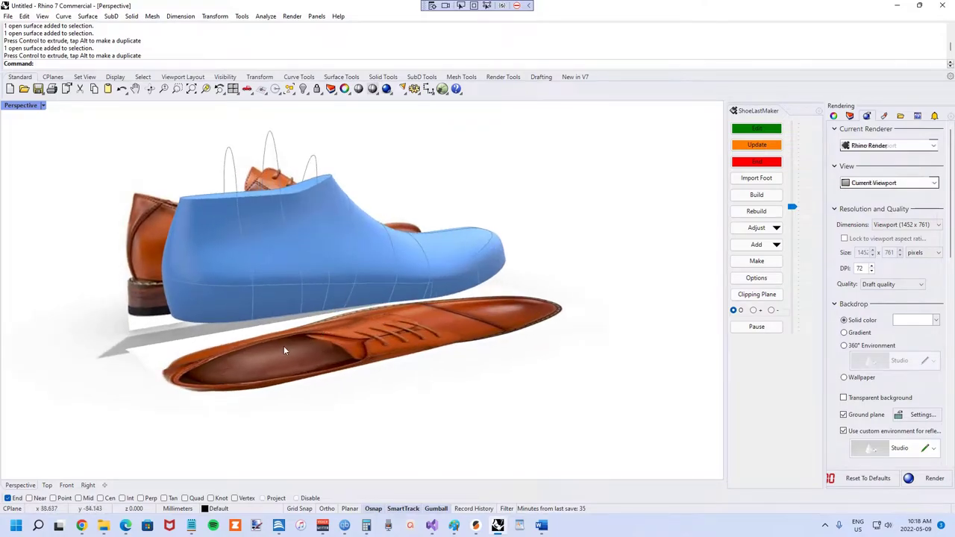
click(224, 360)
click(100, 288)
Create a new layer named Reference.
click(850, 115)
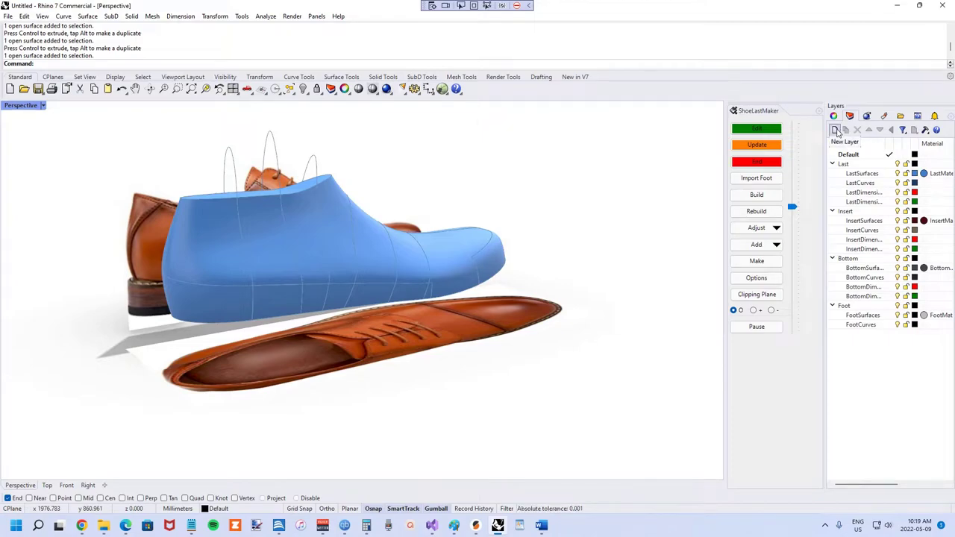
click(836, 132)
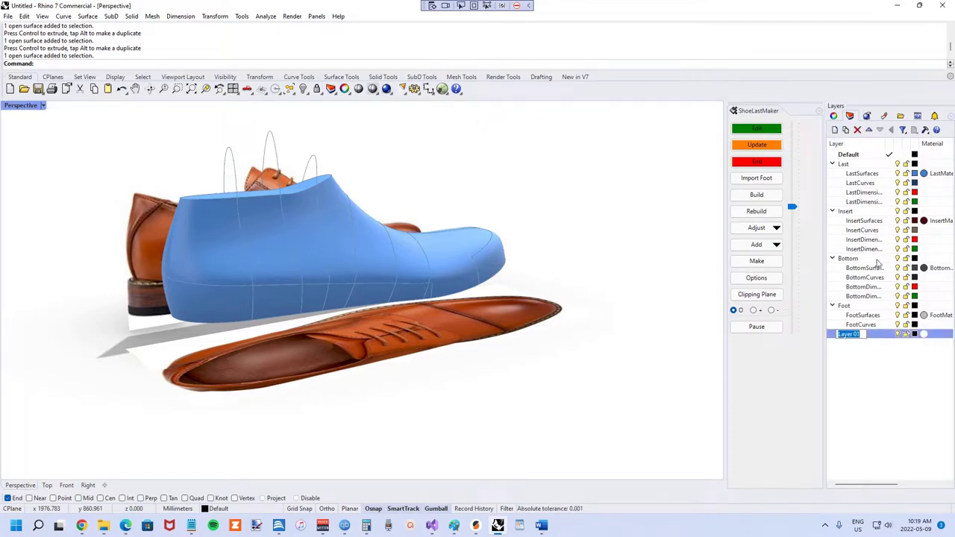
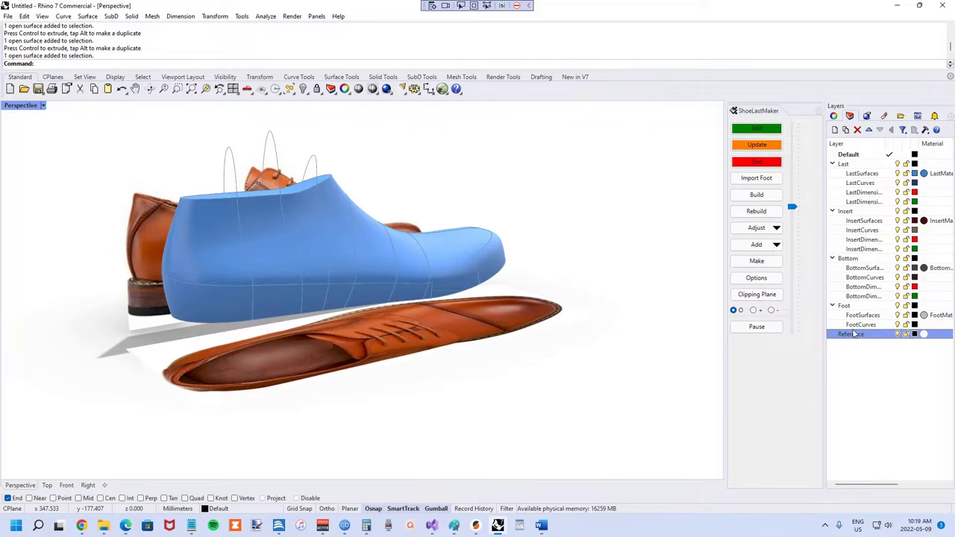
Assign the top-view and side-view shoe pictures to the Reference layer.
click(365, 337)
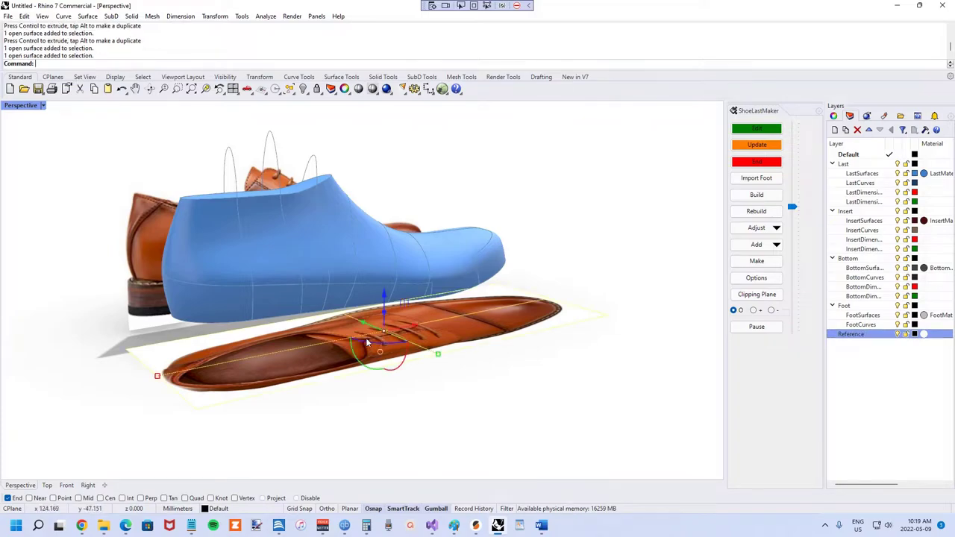
shift+click(144, 262)
click(833, 117)
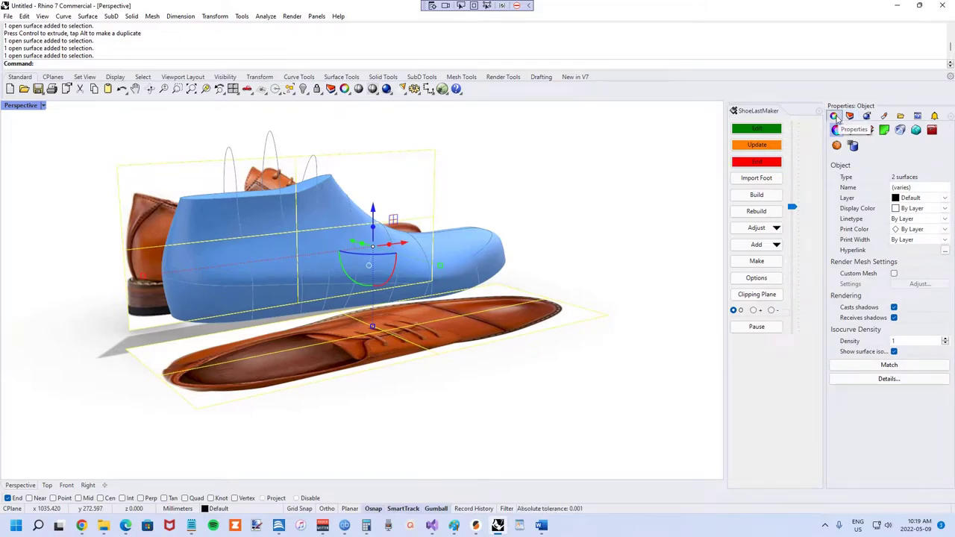
click(917, 198)
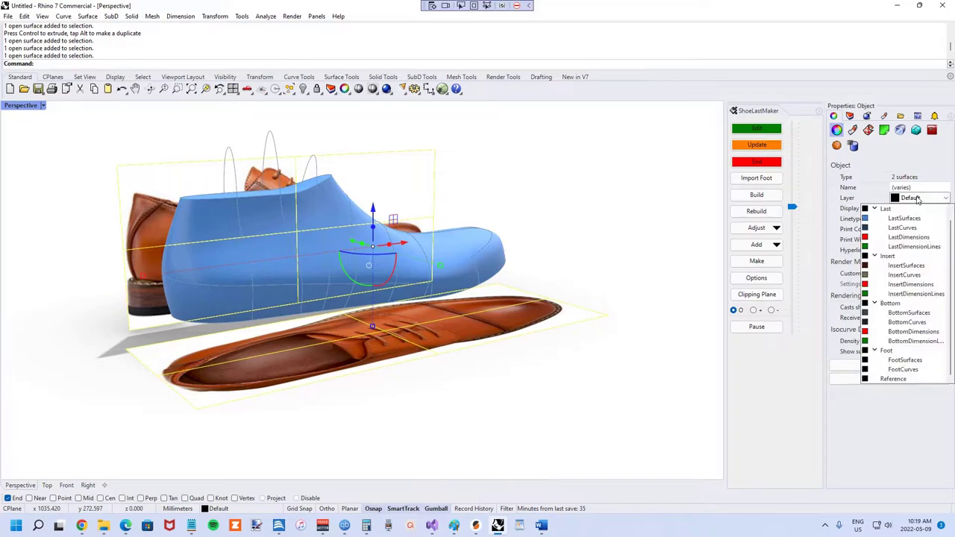
click(898, 379)
click(575, 197)
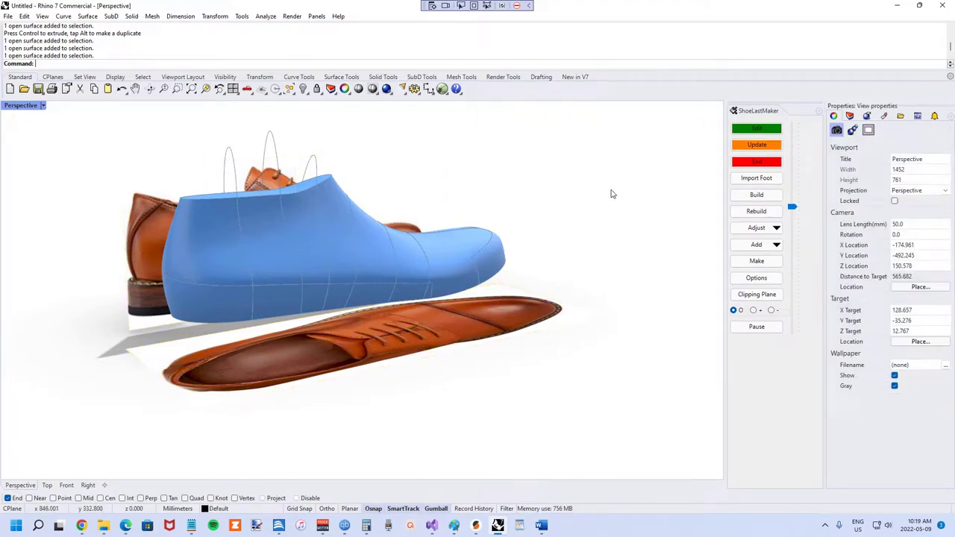
Check which layer the top-view shoe picture is on, deselect it and lock the Reference layer.
click(283, 349)
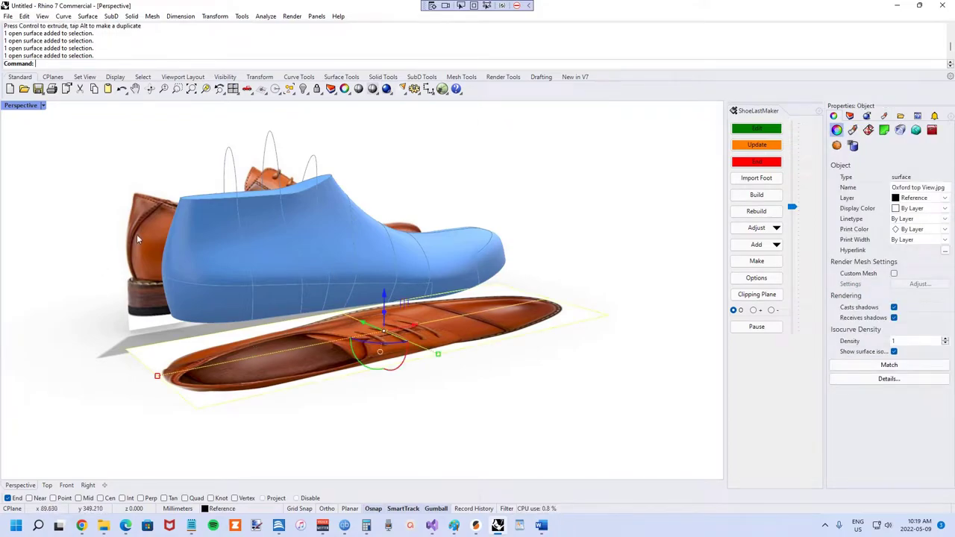
click(484, 171)
click(850, 116)
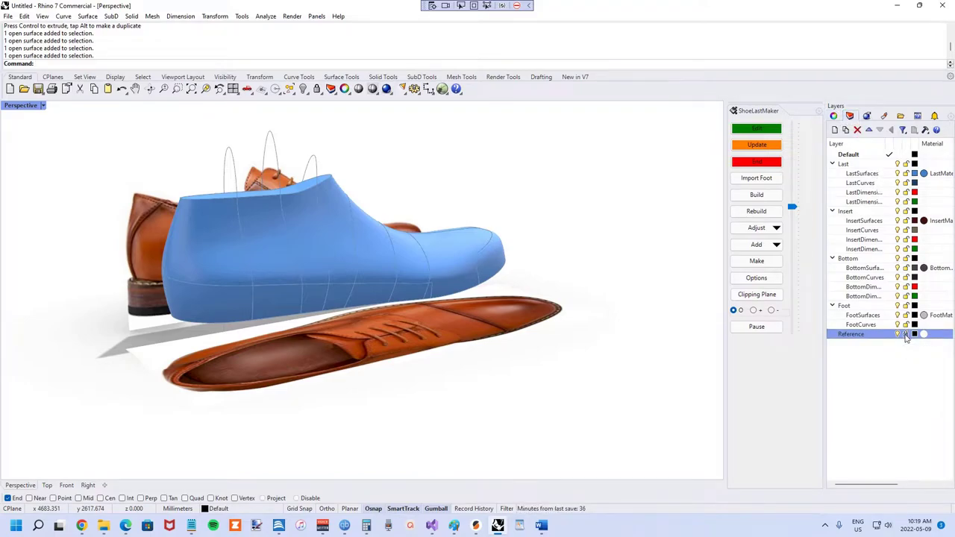
Edit the last's bottom curve, setting the 11.6 toe dimension to 12, then update the last and end the edit.
right_drag(545, 198, 676, 179)
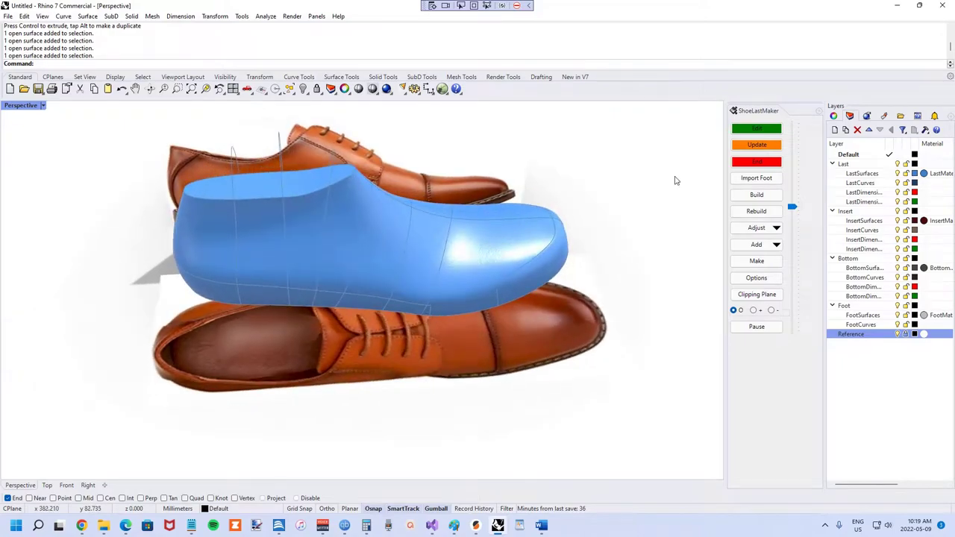
click(776, 131)
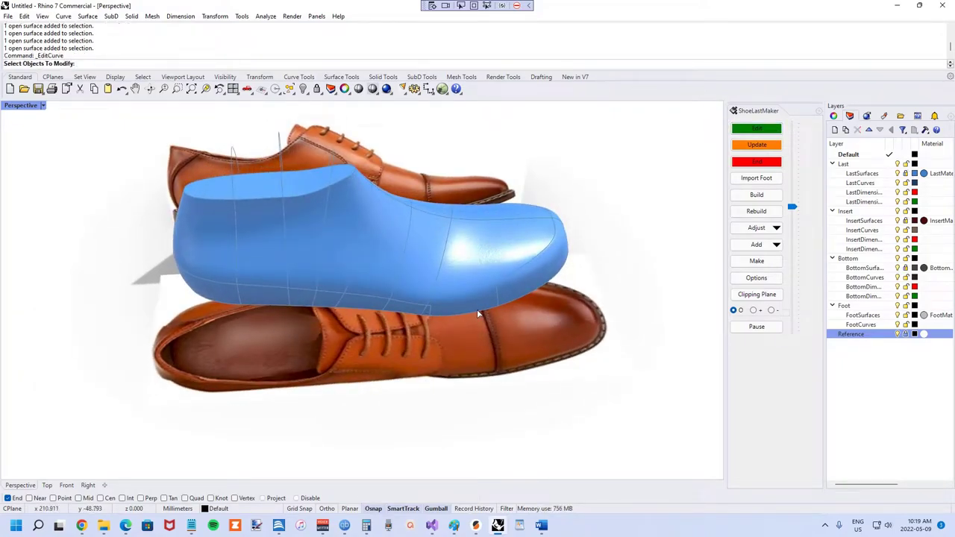
scroll(481, 306, up, 3)
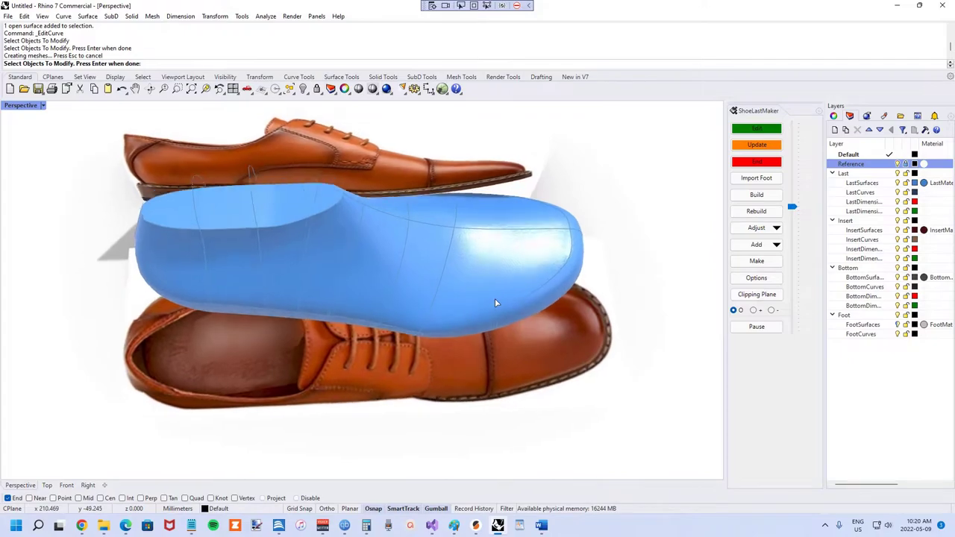
key(Return)
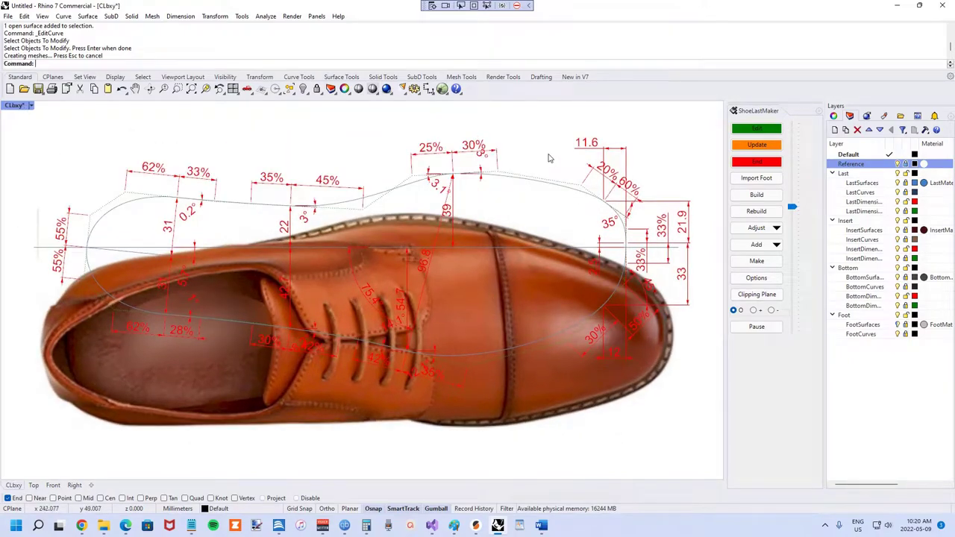
double_click(586, 143)
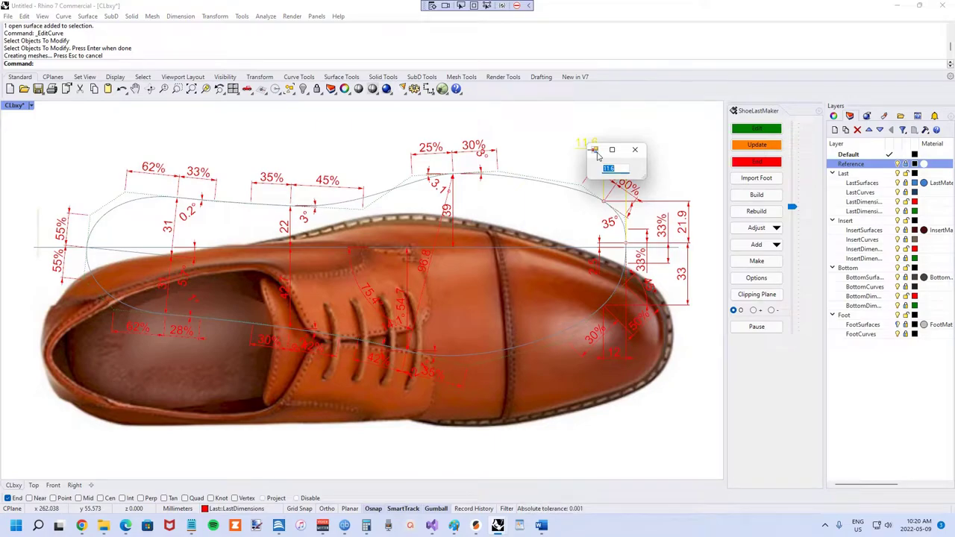
key(Return)
click(757, 144)
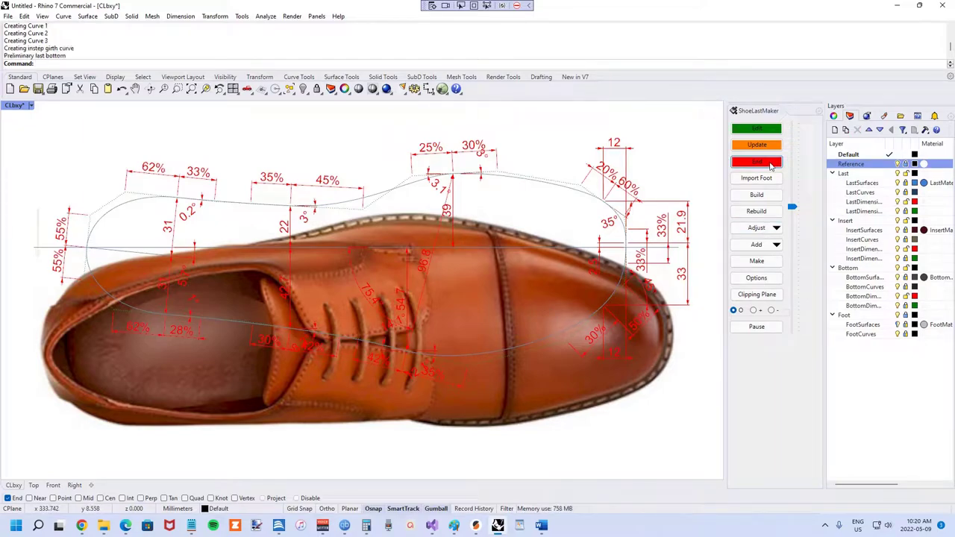
click(771, 166)
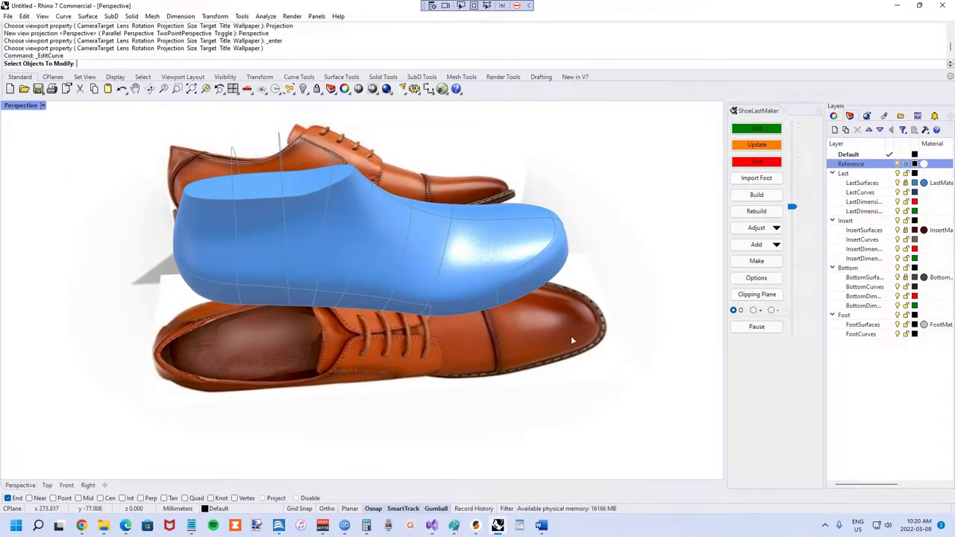
Reopen the last's bottom curve for editing to compare it with the top-view shoe picture, and end the edit.
click(527, 294)
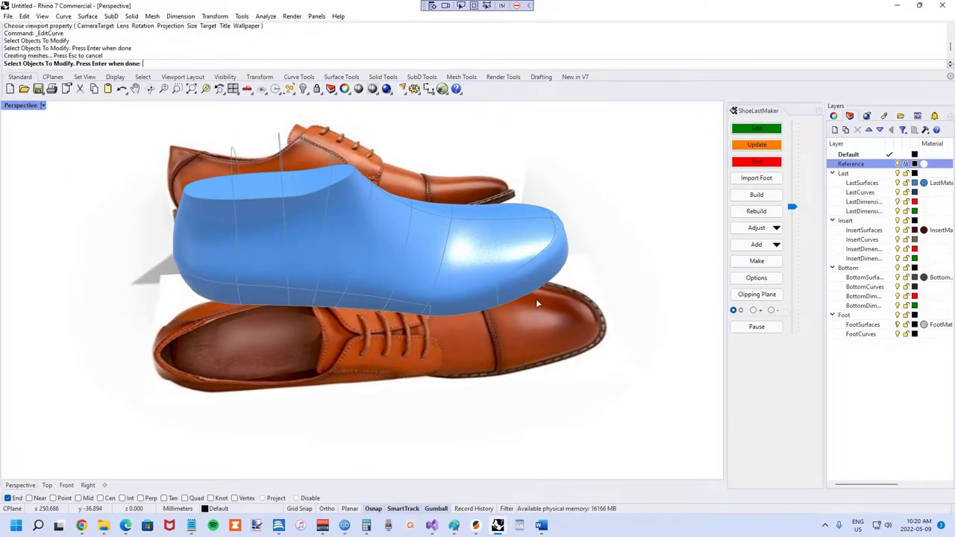
key(Return)
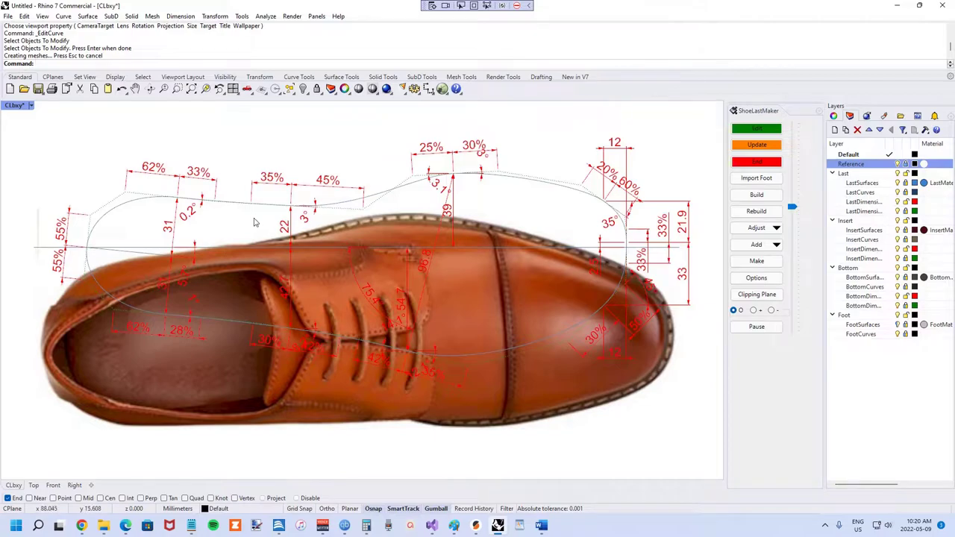
click(757, 162)
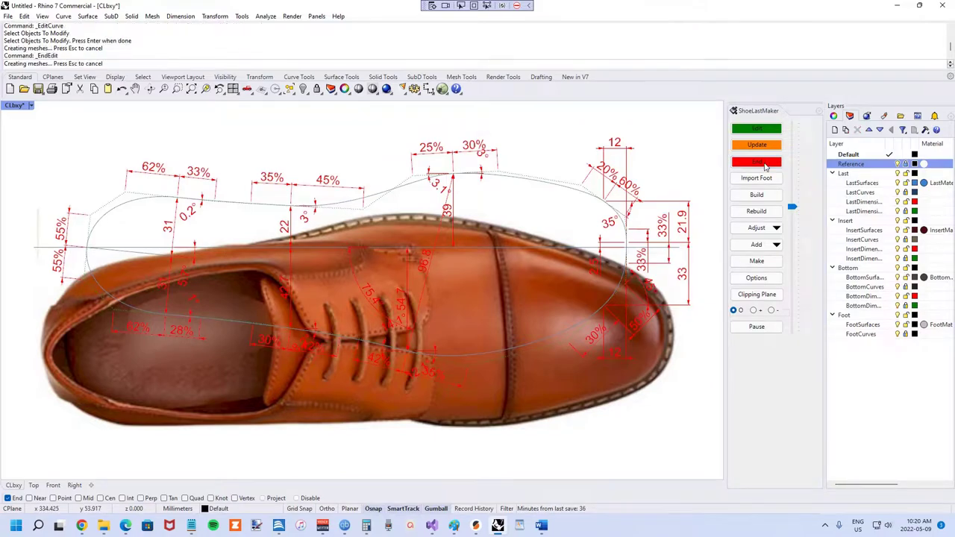
Unlock the Reference layer and mirror the top-view shoe picture across a lengthwise plane from its heel, with Copy=No and Ortho on.
right_drag(463, 209, 469, 336)
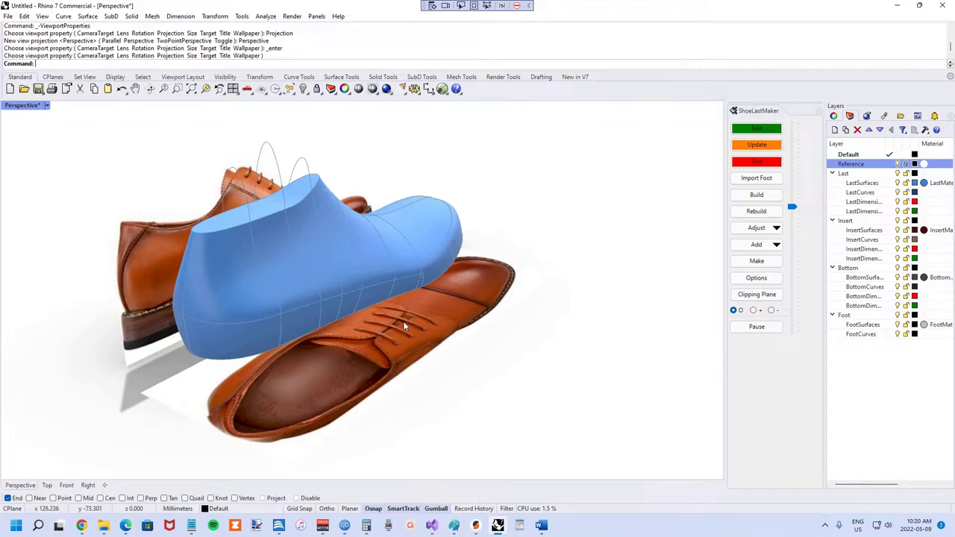
right_drag(405, 319, 365, 299)
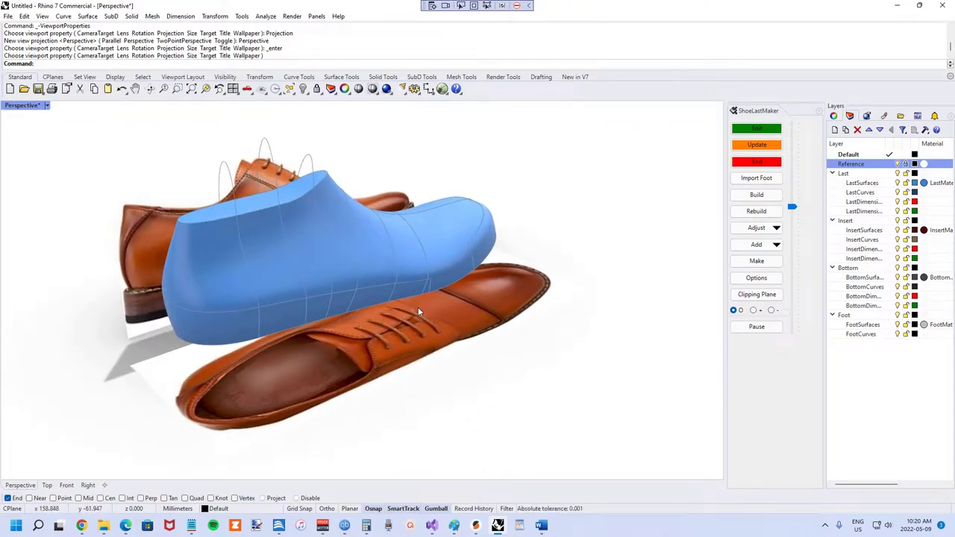
right_drag(428, 286, 455, 287)
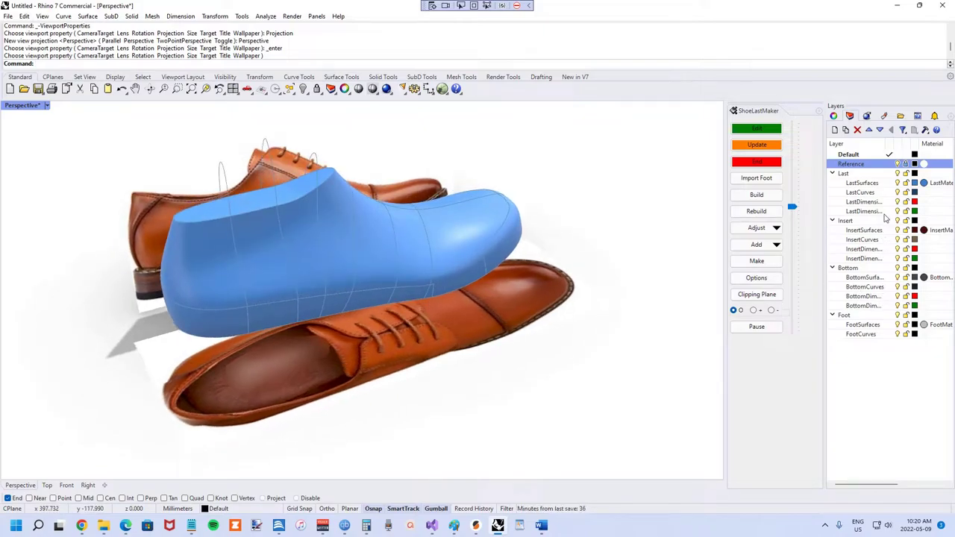
click(444, 352)
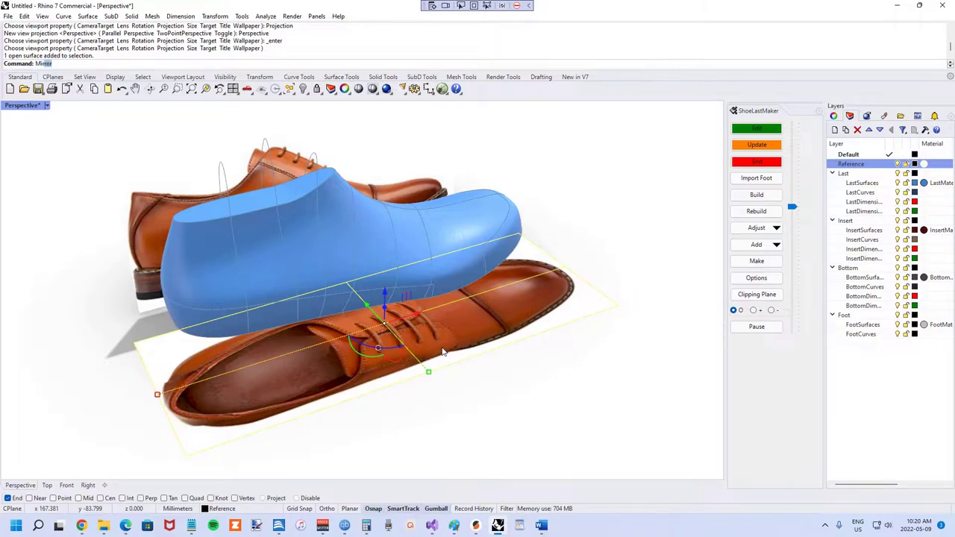
key(Return)
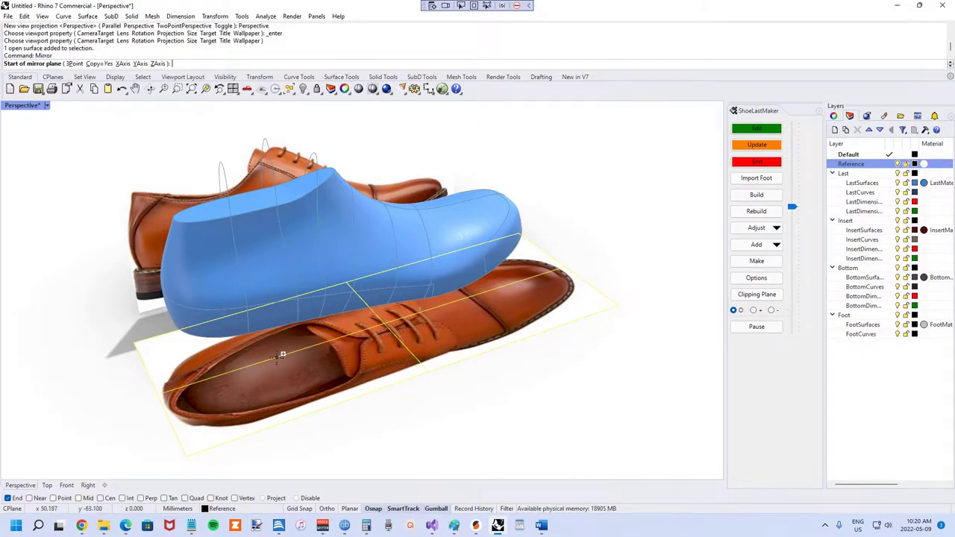
text(c)
key(Return)
click(172, 390)
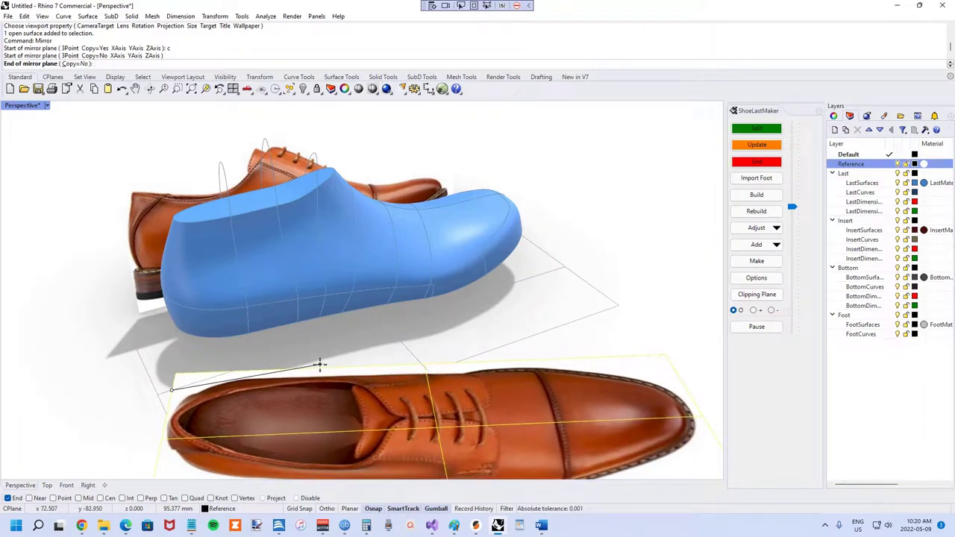
key(F8)
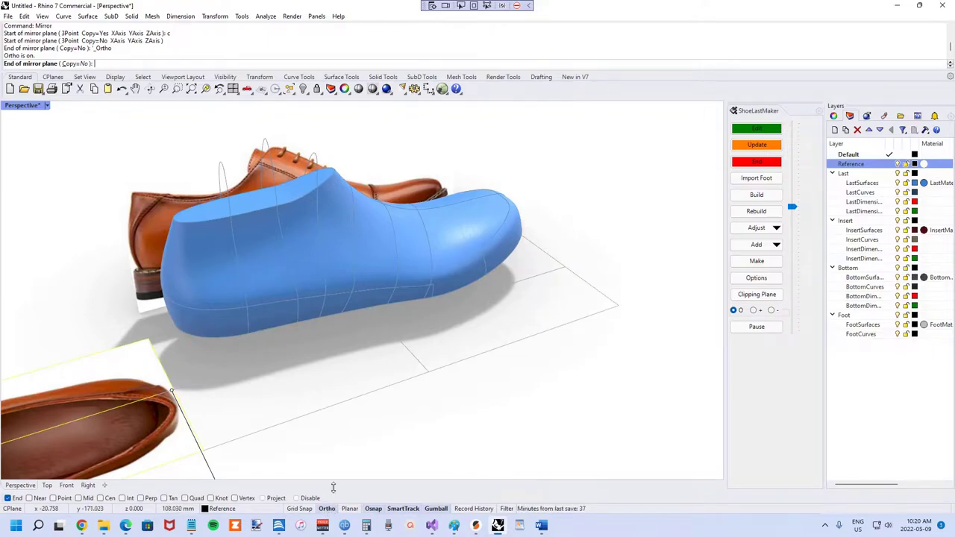
click(543, 275)
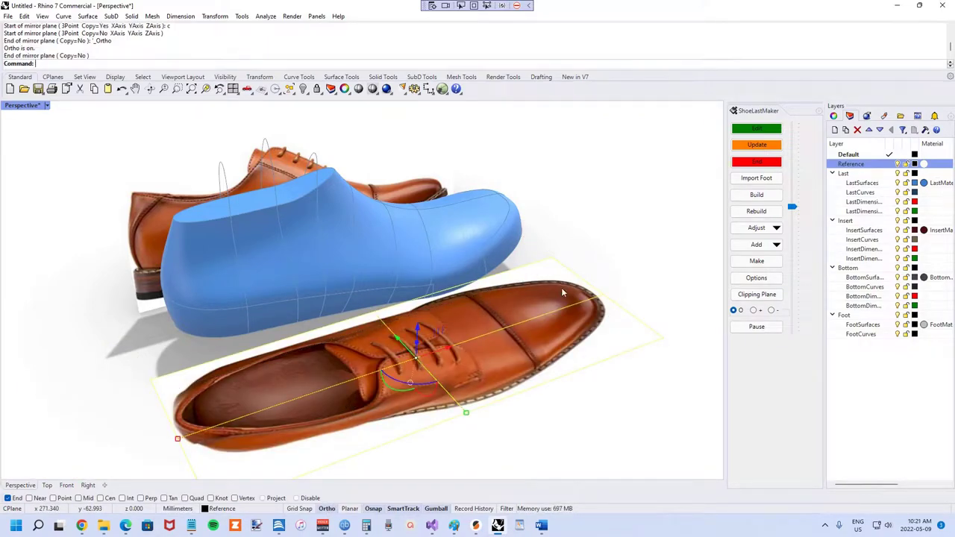
Deselect the mirrored top-view picture and lock the Reference layer again.
right_drag(427, 328, 366, 214)
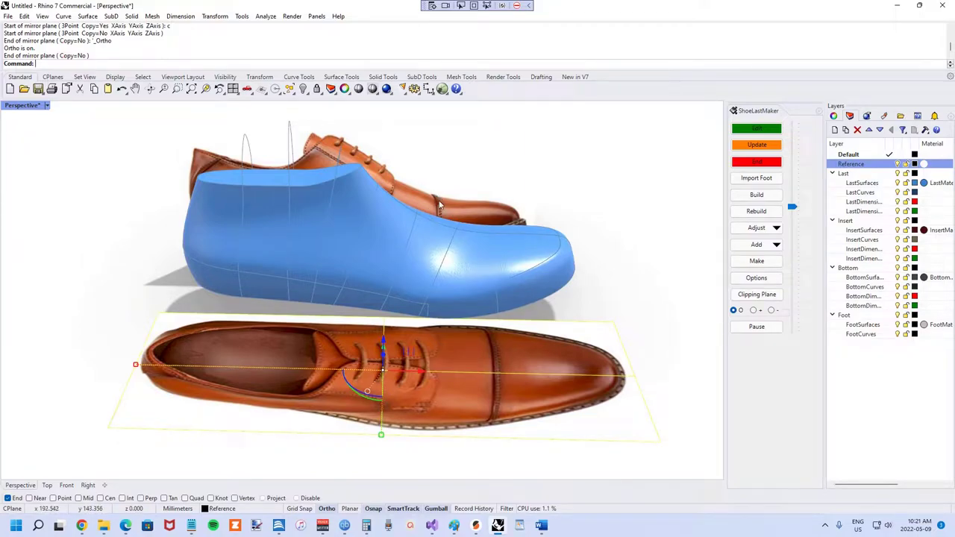
click(132, 246)
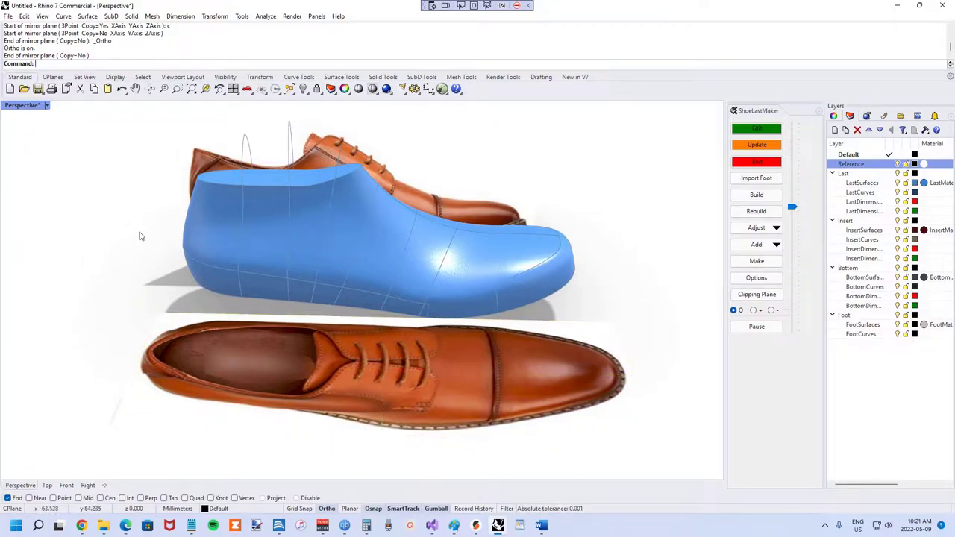
right_drag(410, 187, 456, 191)
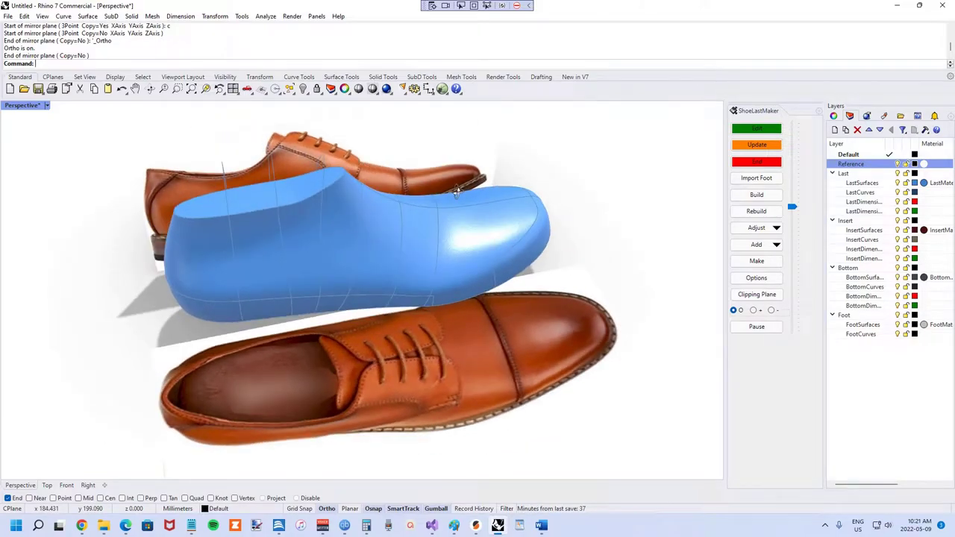
right_drag(457, 191, 435, 196)
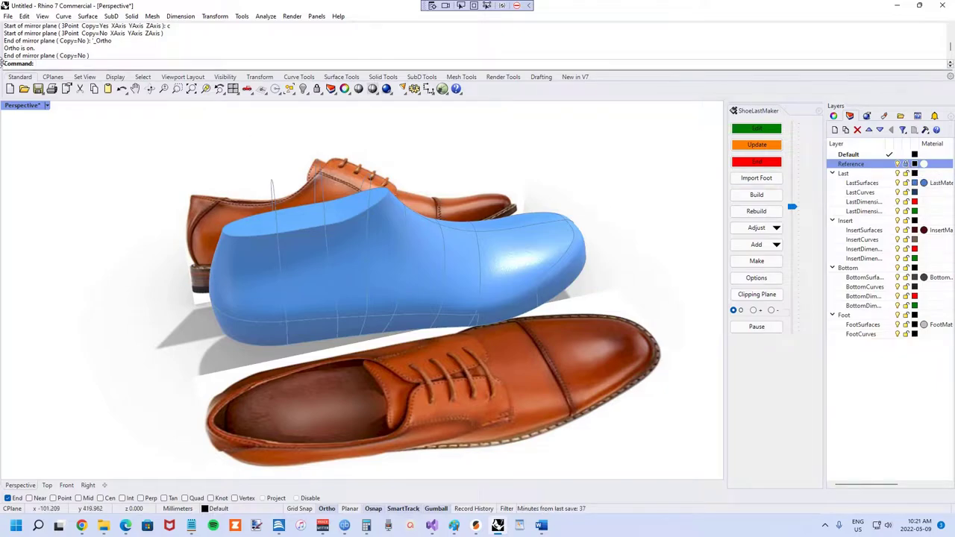
Start saving the model and browse to the Designing Shoe Lasts from Pictures folder inside ShoeLastMaker's Tutorials folder.
click(9, 15)
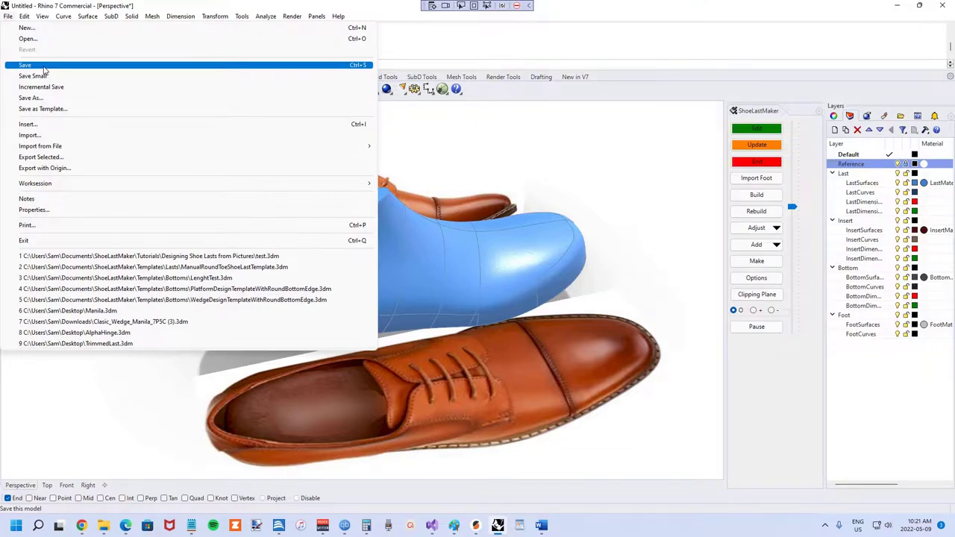
click(44, 66)
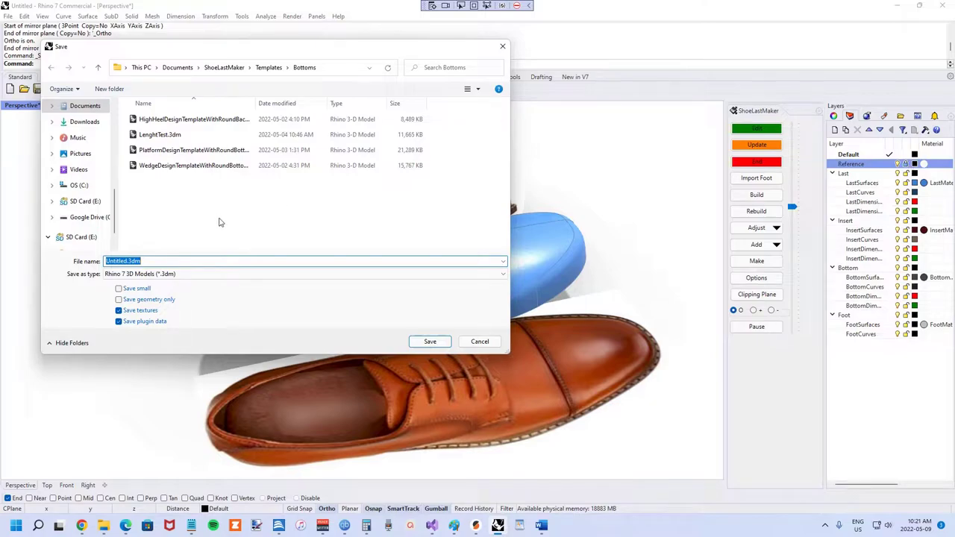
click(270, 69)
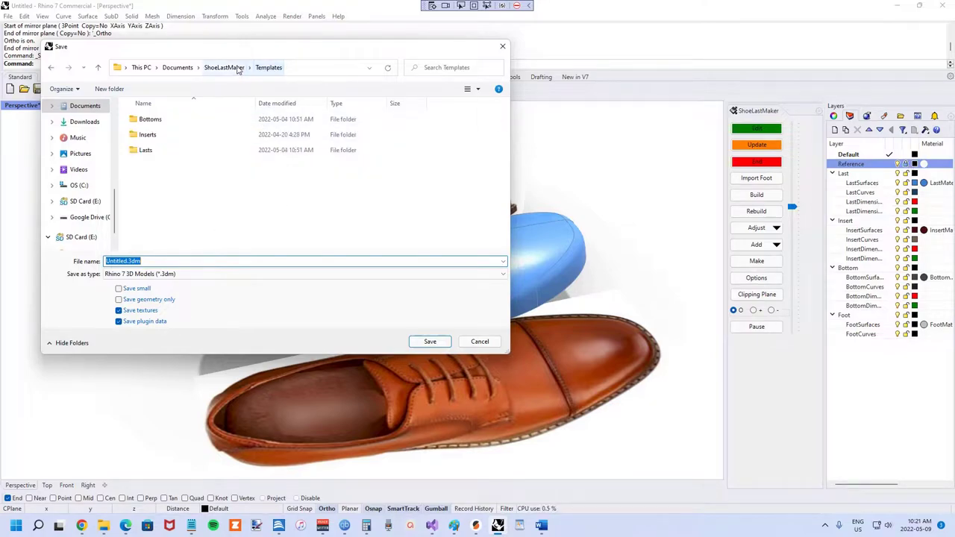
click(236, 68)
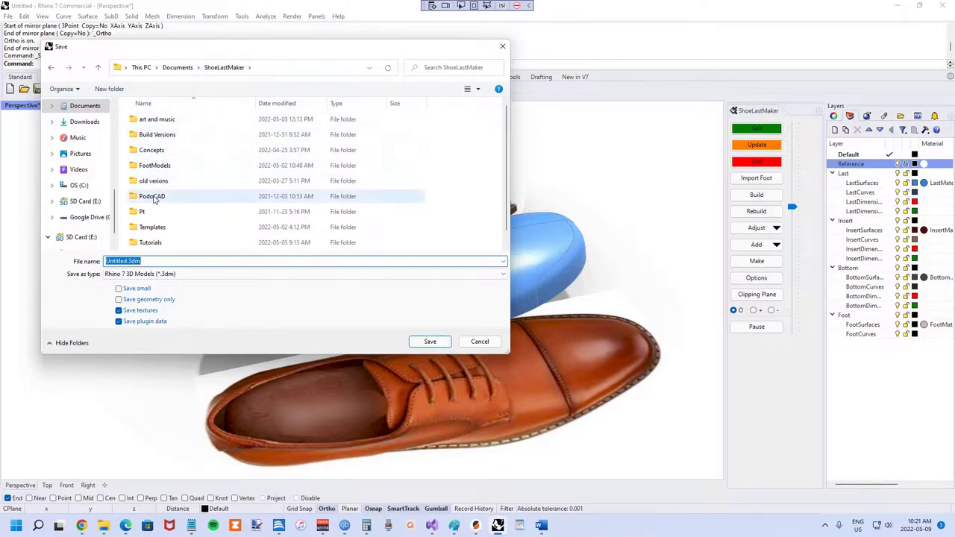
double_click(150, 243)
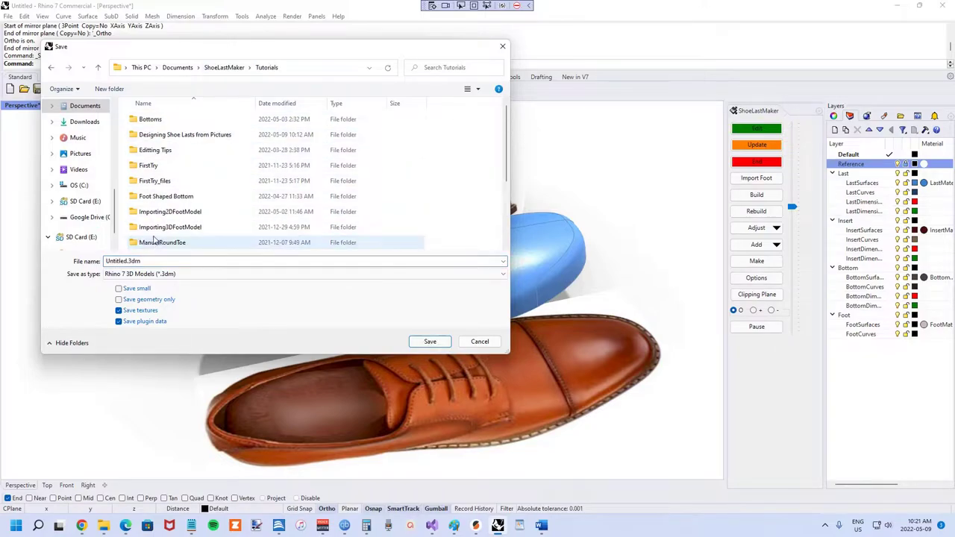
double_click(168, 135)
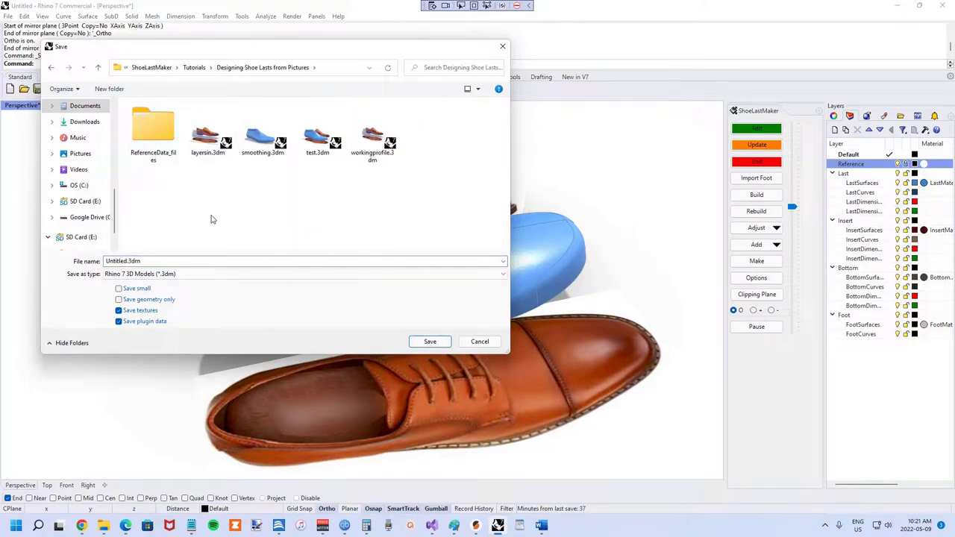
Name the file RefrenceImagesIn and save it as a Rhino 7 3D model.
double_click(159, 260)
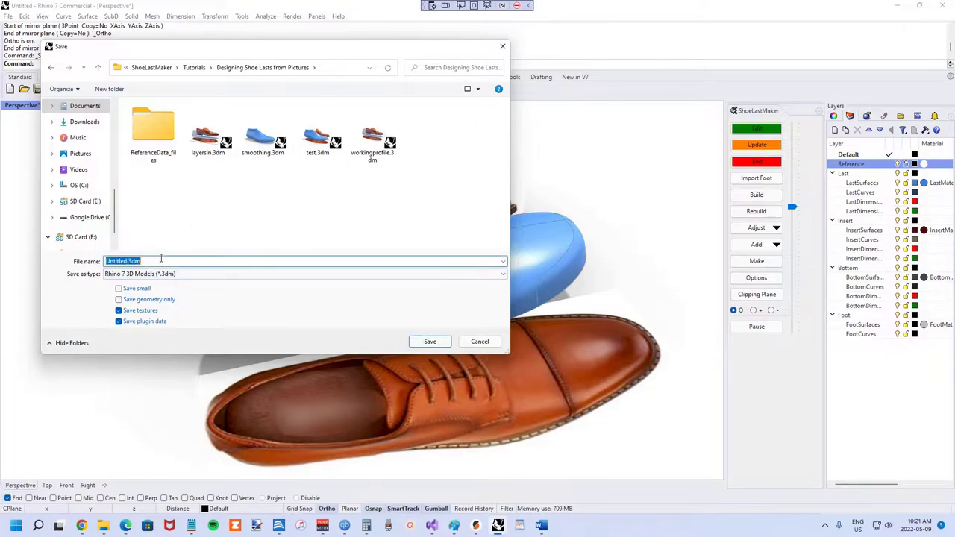
text(Ref)
key(BackSpace)
key(BackSpace)
text(efer)
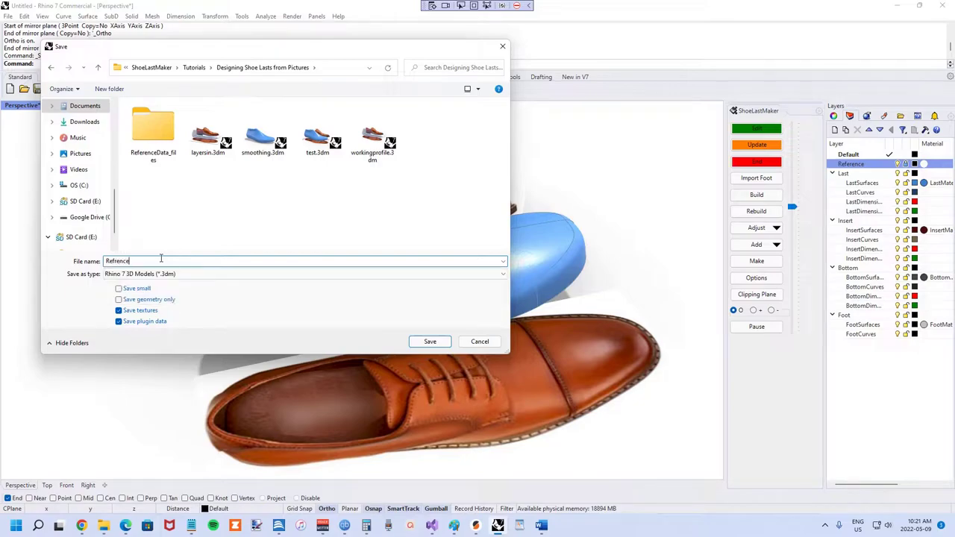
text(enceImagesIn)
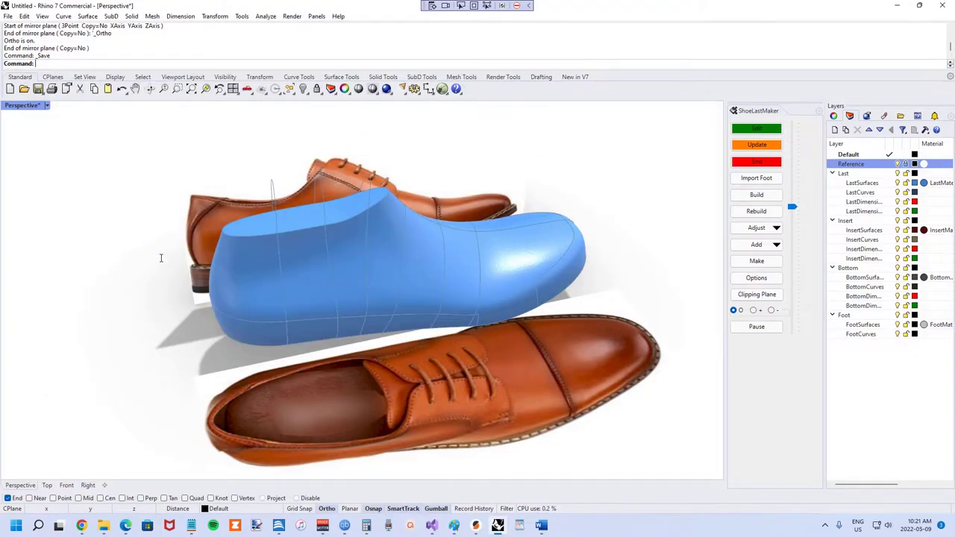
key(Return)
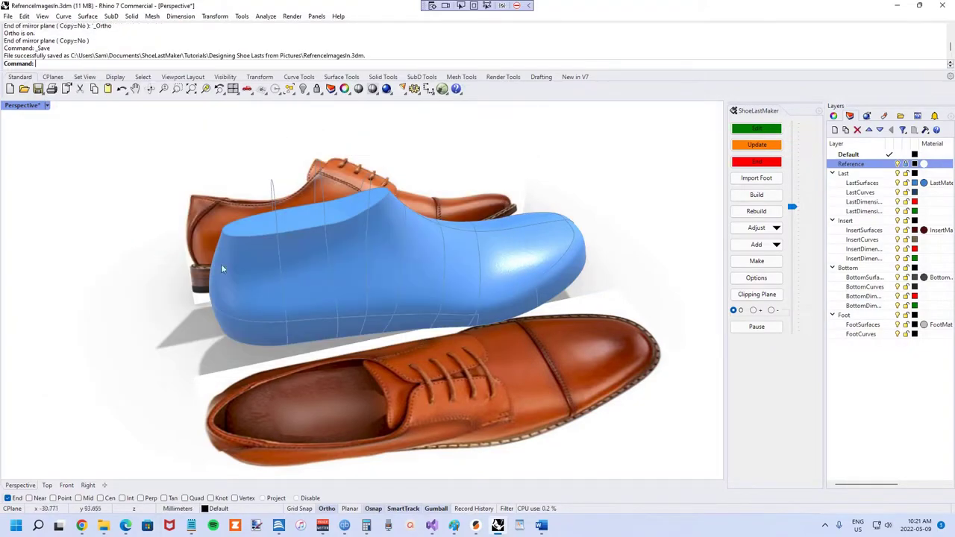
Open the last's lengthwise centre profile curve for editing over the side-view shoe picture.
click(741, 130)
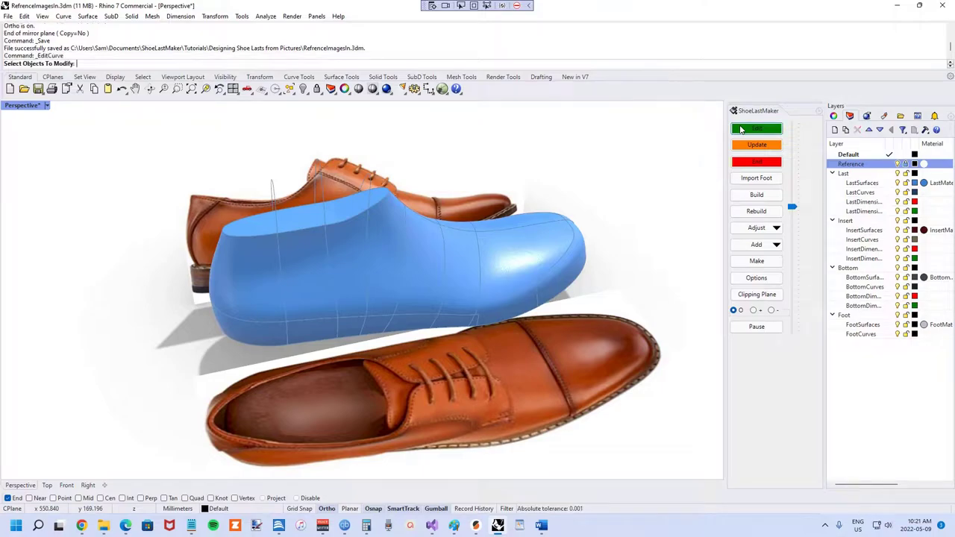
click(462, 238)
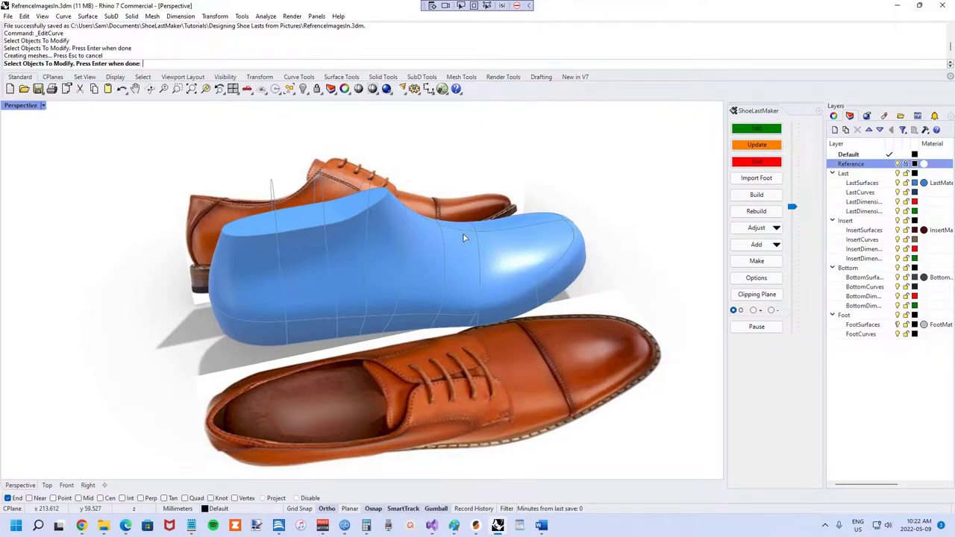
key(Return)
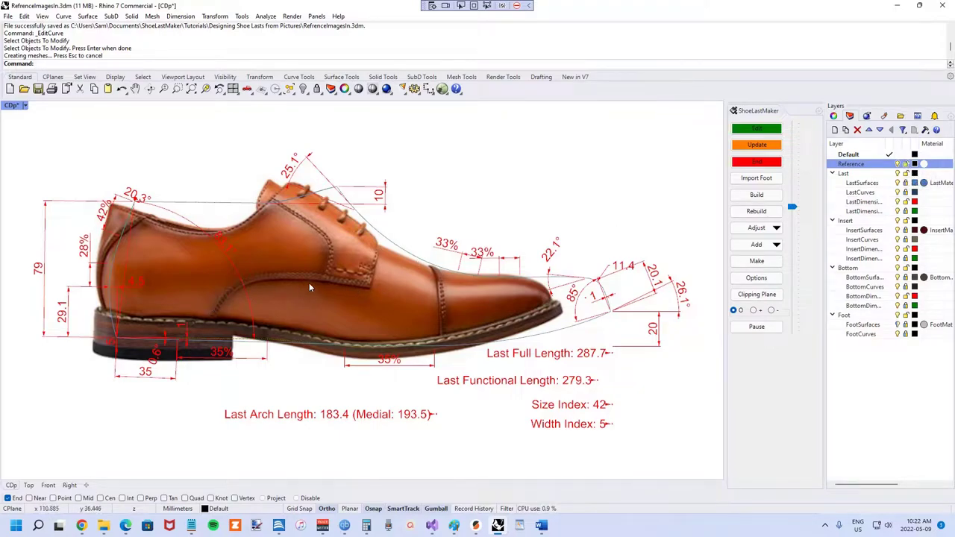
With the Reference layer unlocked, move the side-view shoe picture to line up its heel and sole with the last's profile, then deselect it.
drag(344, 290, 359, 291)
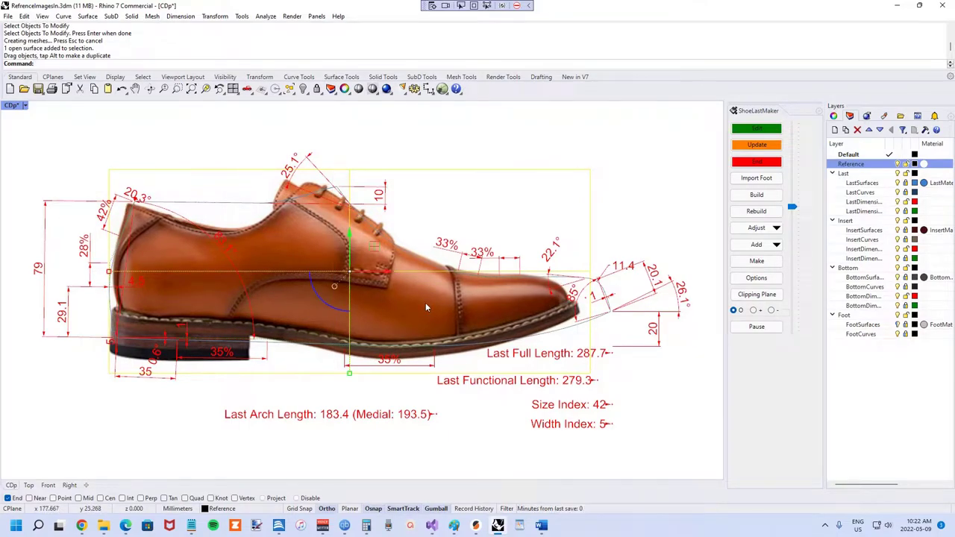
scroll(422, 304, up, 2)
scroll(421, 305, down, 2)
drag(399, 304, 403, 308)
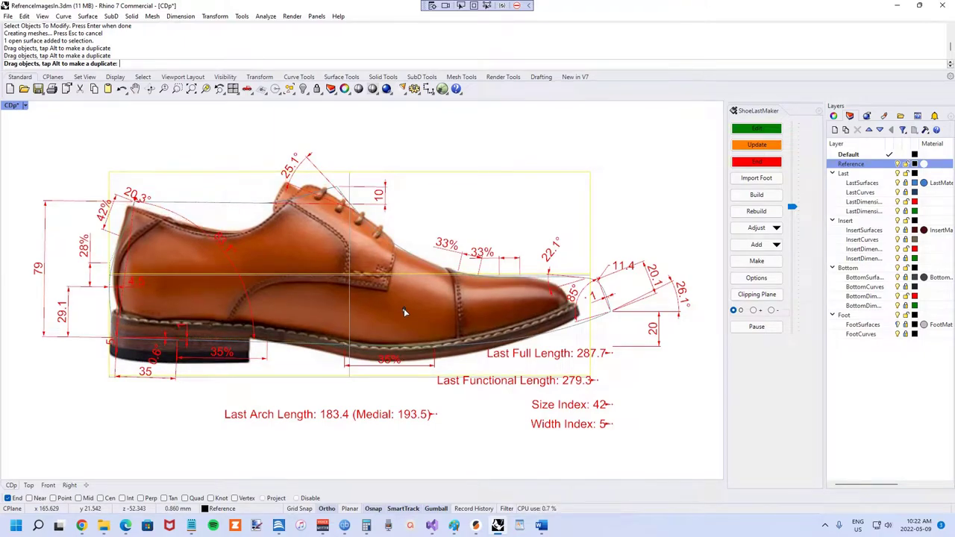
drag(404, 308, 403, 308)
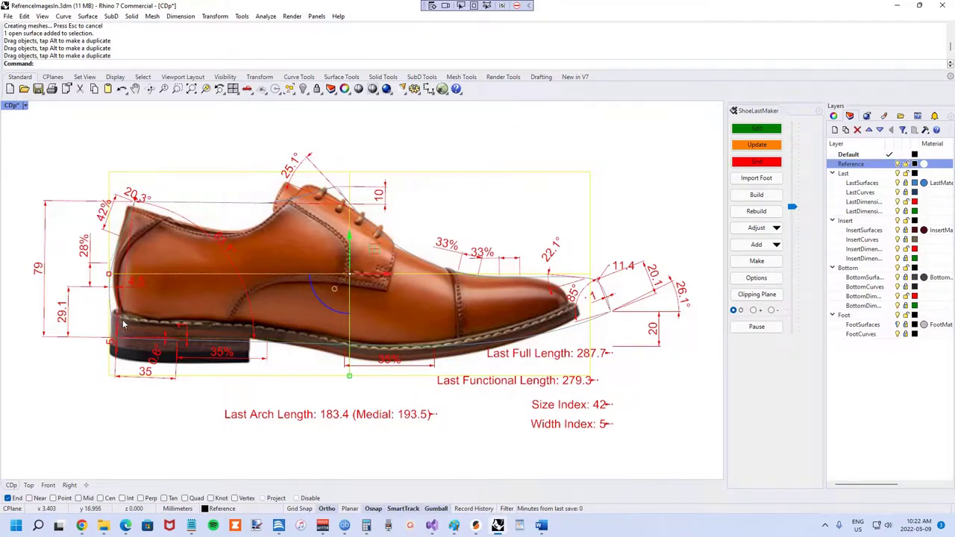
drag(136, 299, 132, 299)
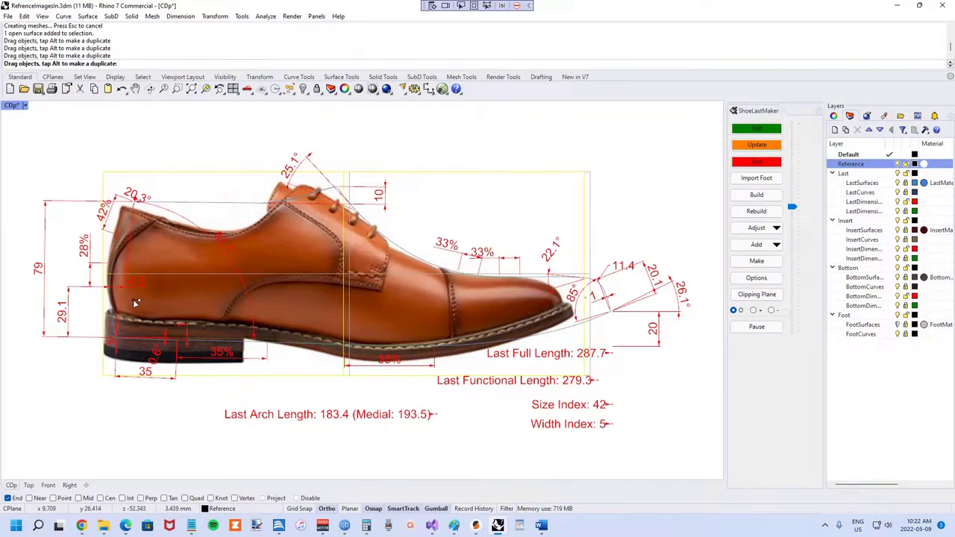
drag(135, 302, 144, 304)
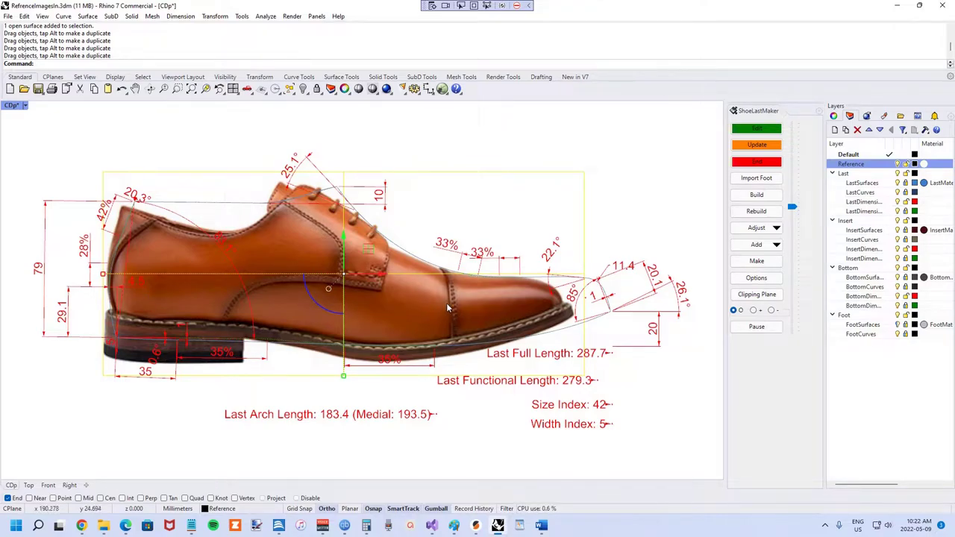
drag(423, 311, 420, 311)
click(472, 154)
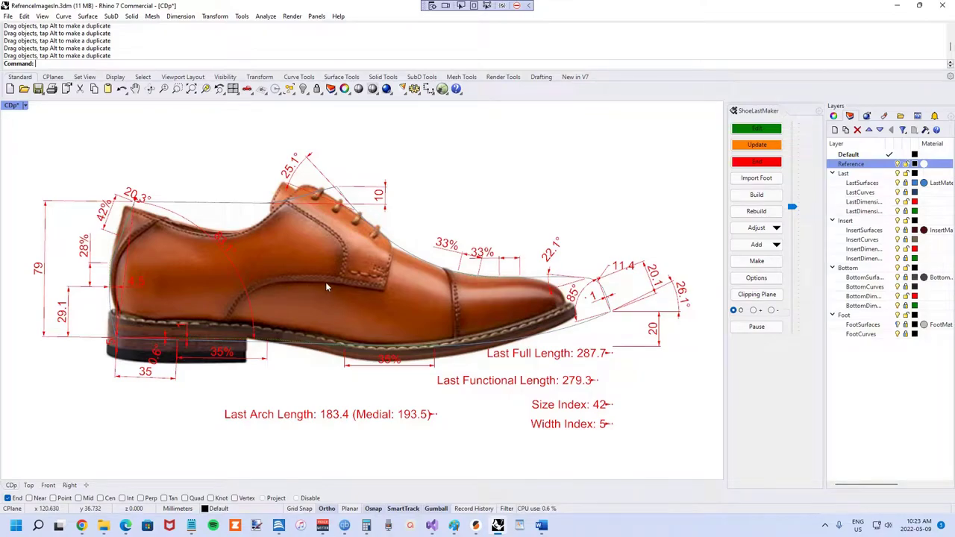
Enlarge the side-view picture from the profile's heel point until its toe fits the last's length, then lock the Reference layer and end the edit.
text(scale)
key(Return)
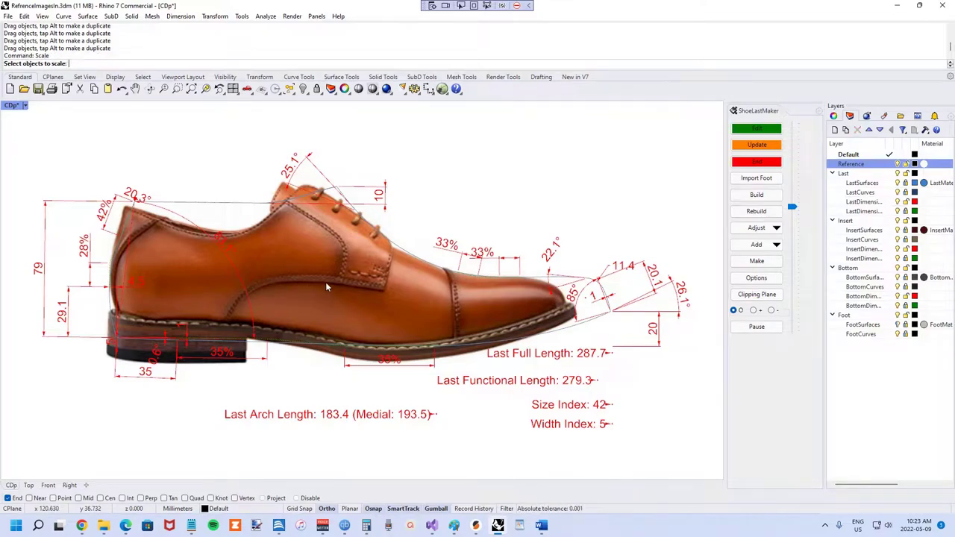
click(124, 341)
key(Return)
click(115, 338)
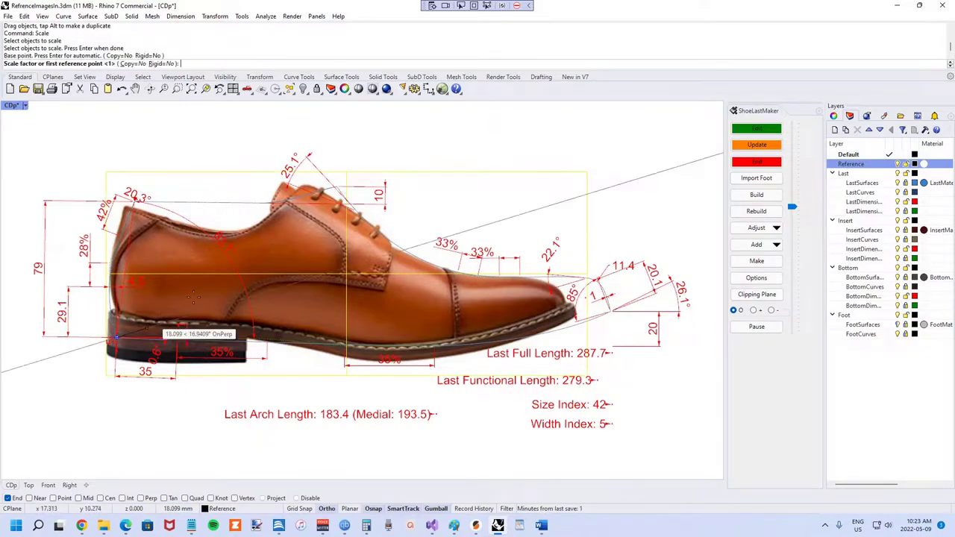
click(407, 146)
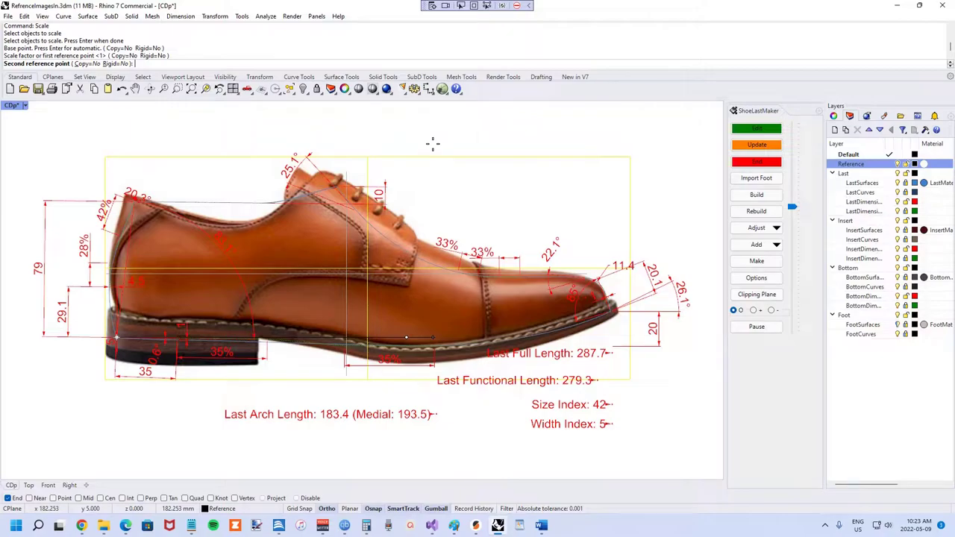
click(432, 143)
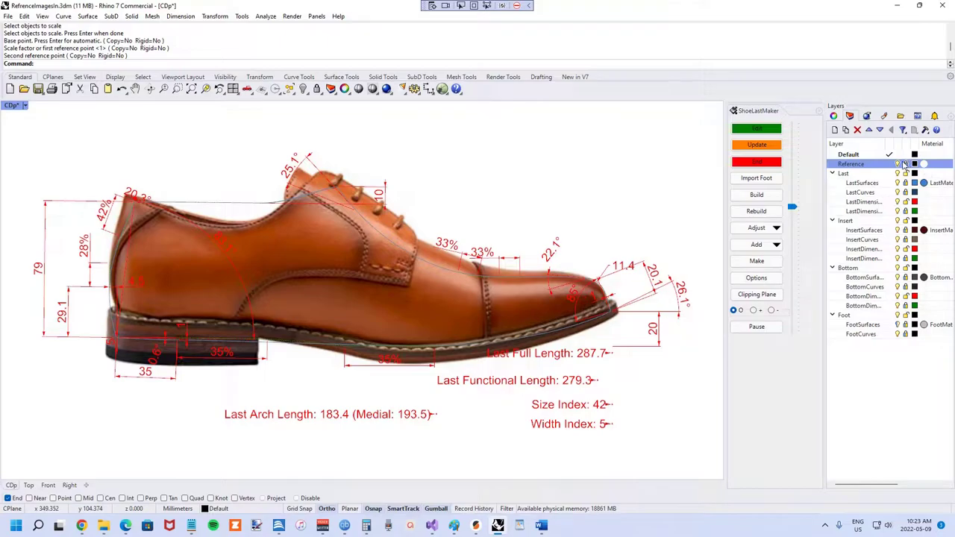
click(757, 161)
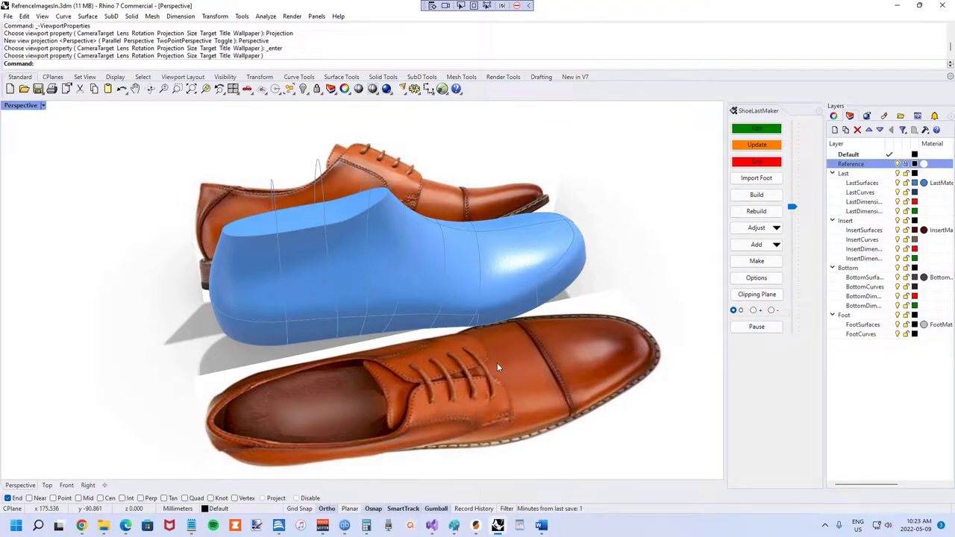
Open the last's bottom curve for editing over the top-view shoe picture.
click(757, 129)
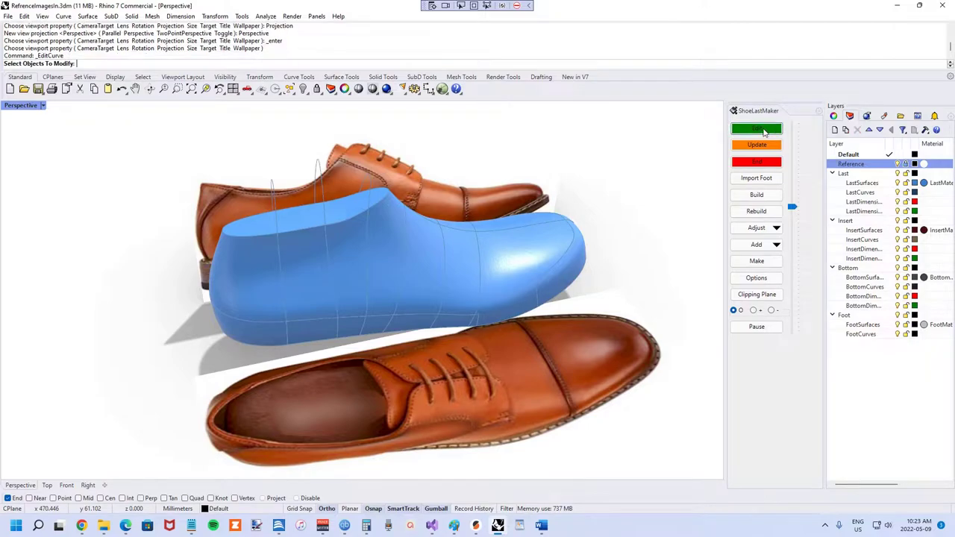
click(346, 340)
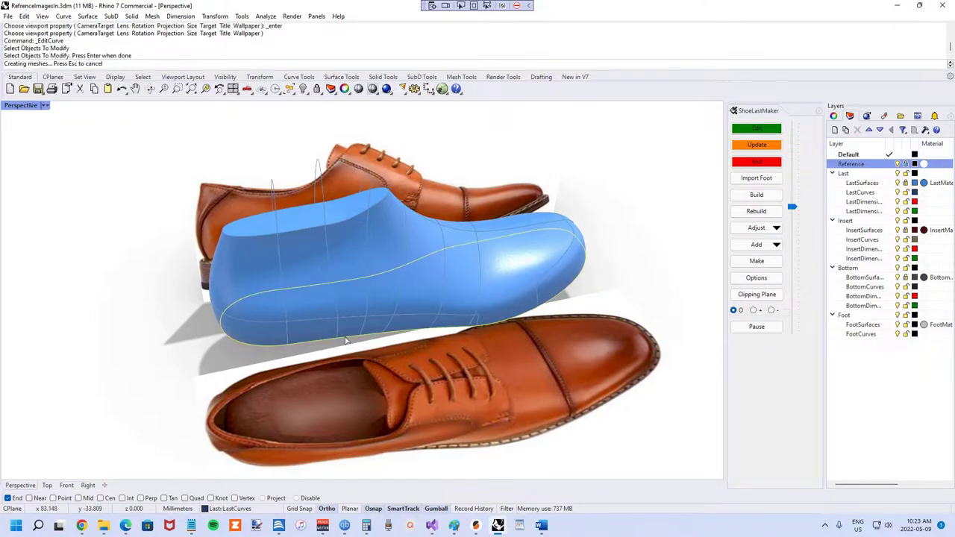
key(Return)
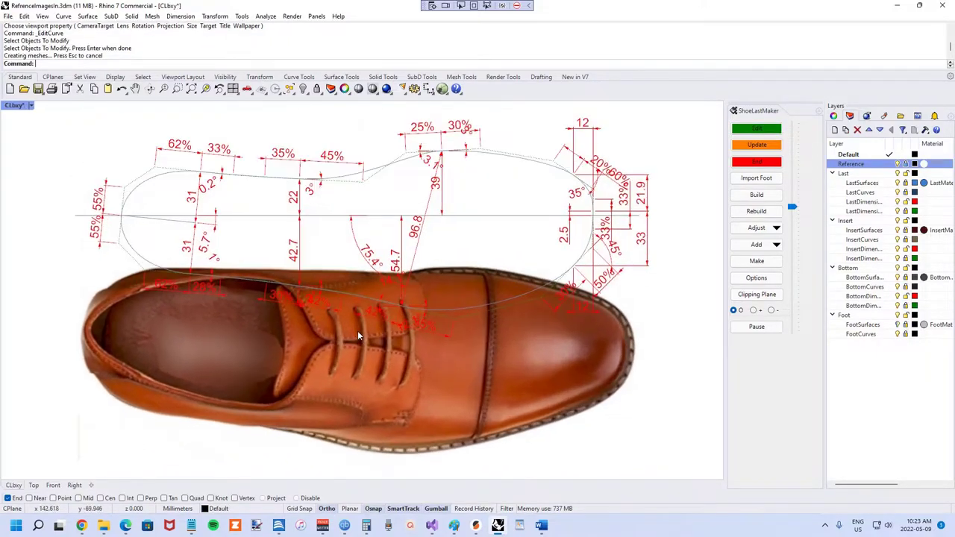
Unlock the Reference layer and move the top-view shoe picture onto the bottom curve, aligning their heels.
click(906, 165)
mouse_move(447, 368)
mouse_down()
mouse_move(443, 264)
mouse_move(417, 250)
mouse_move(431, 249)
mouse_up()
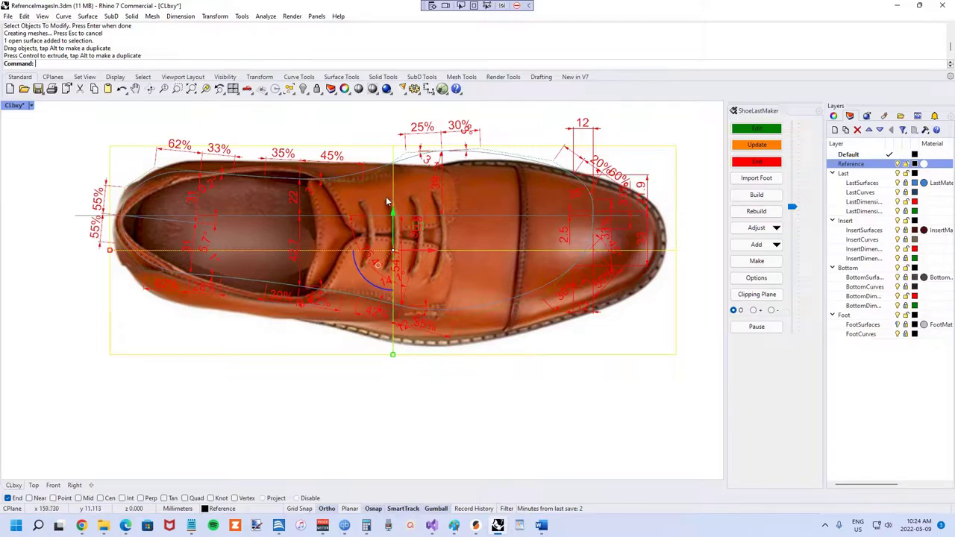
drag(393, 215, 393, 208)
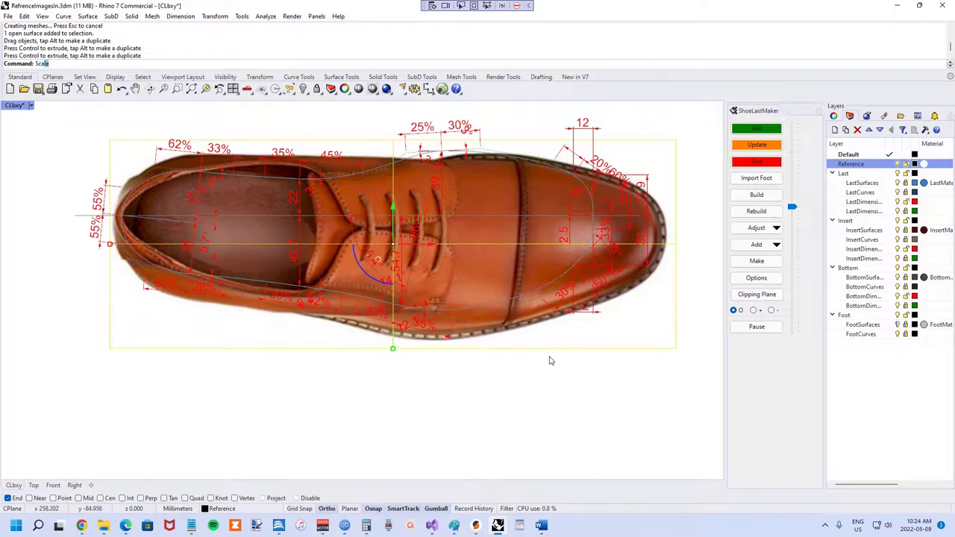
Scale the top-view picture down from the bottom curve's heel point until its toe fits the curve's length.
key(Return)
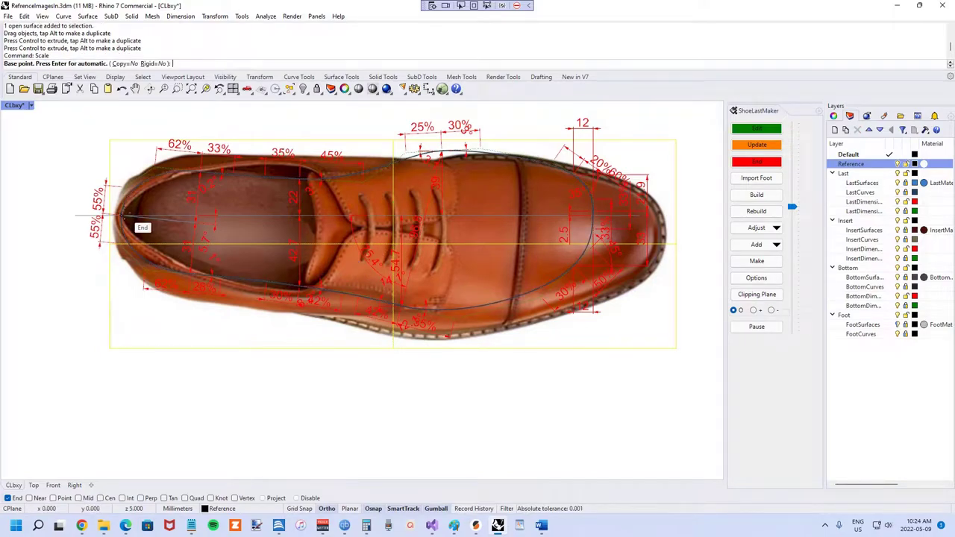
click(121, 217)
click(622, 415)
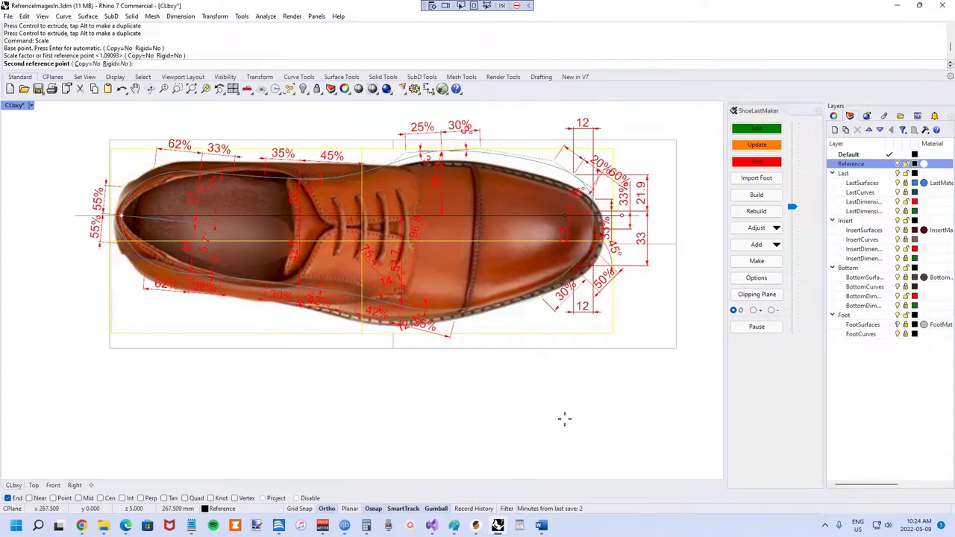
click(565, 420)
Rotate the top-view picture about 2.5° counterclockwise around the bottom curve's heel point, with Ortho off, to follow the curve.
text(rotate)
key(Return)
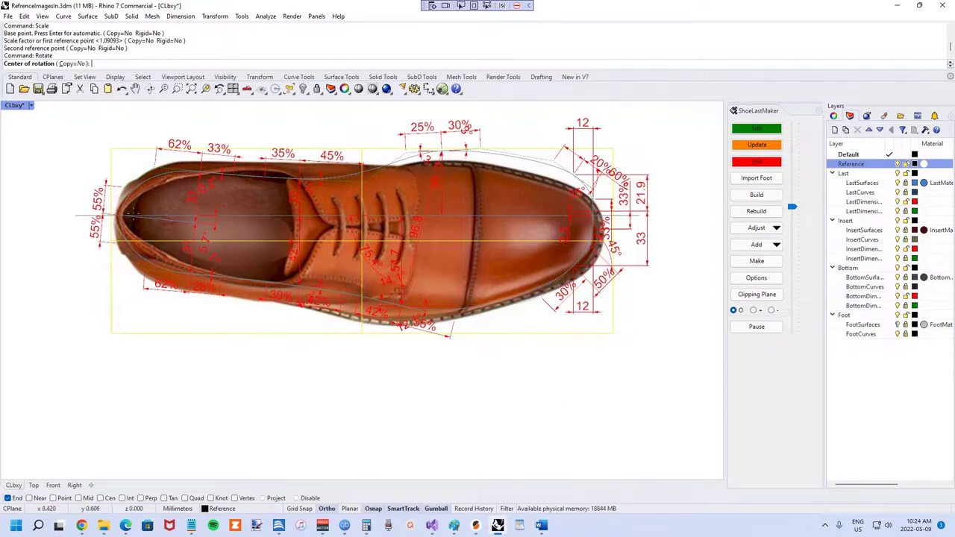
click(122, 215)
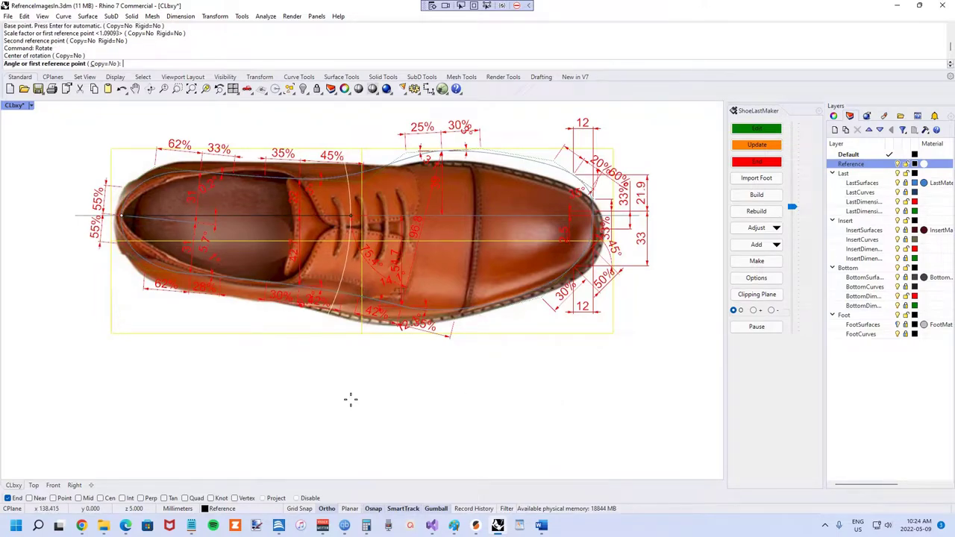
key(F8)
click(389, 421)
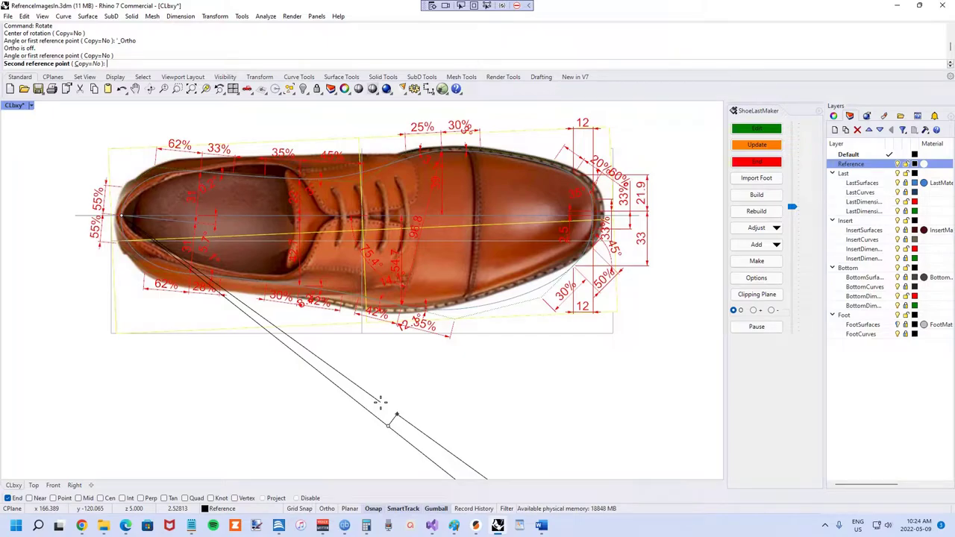
click(378, 400)
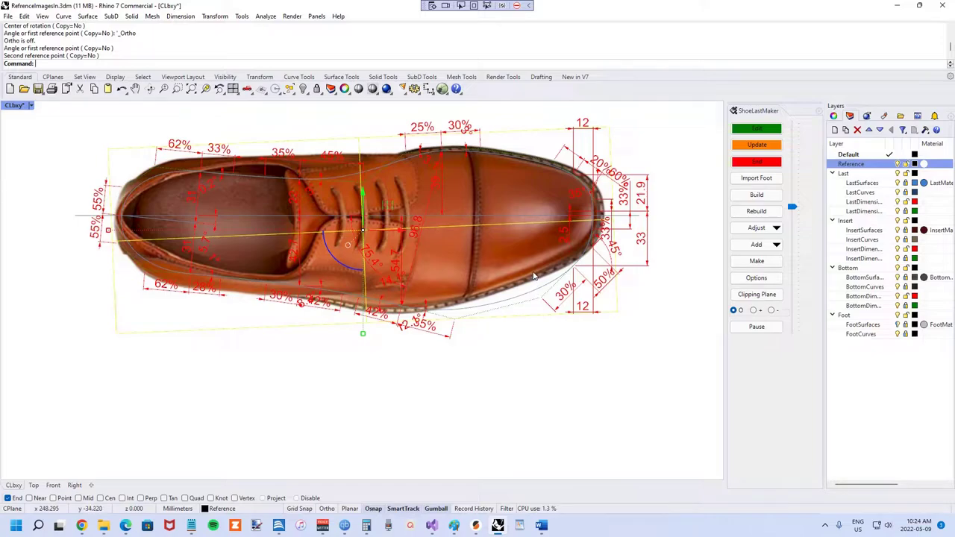
Scale the top-view shoe picture down slightly from the bottom curve's heel point to refine its toe fit, and end the curve editing.
right_drag(311, 413, 298, 467)
key(Escape)
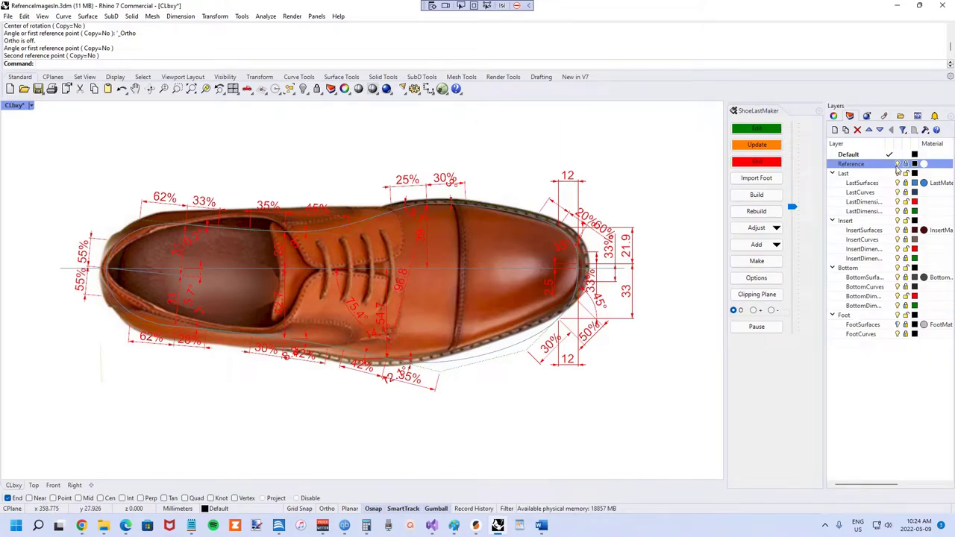
click(492, 244)
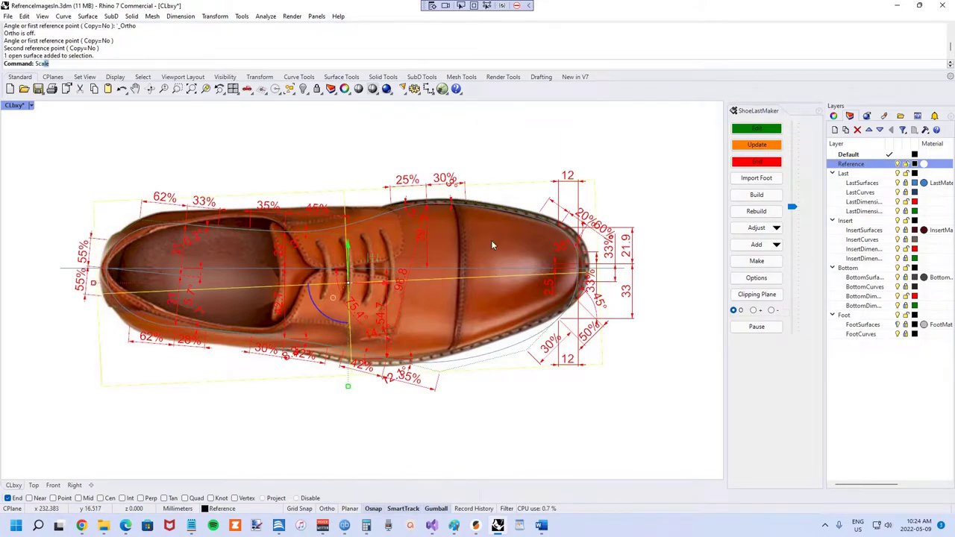
key(Return)
click(110, 270)
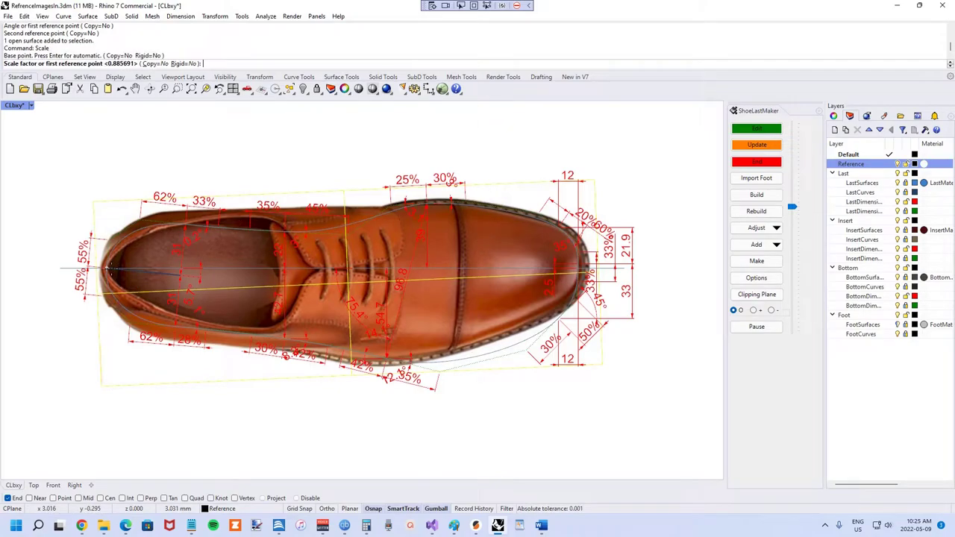
click(672, 153)
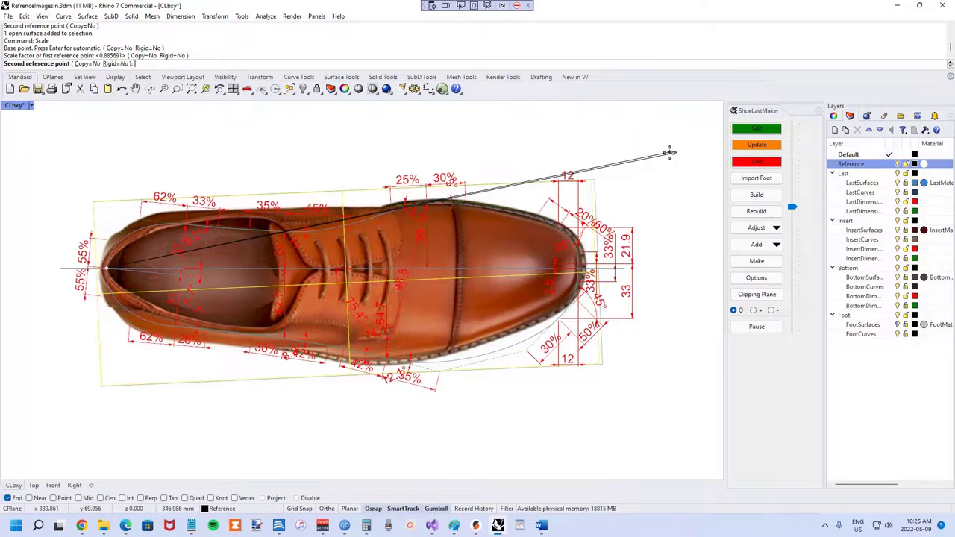
click(669, 153)
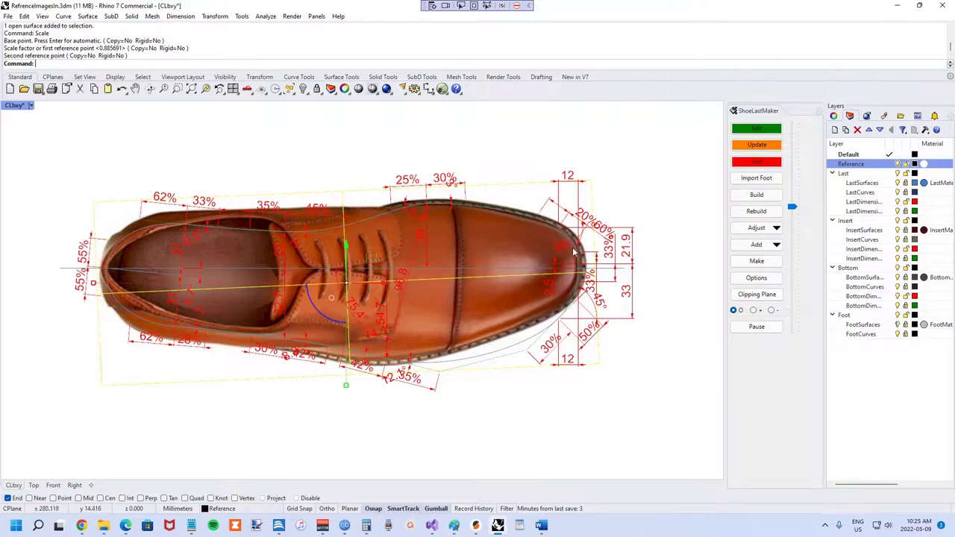
click(644, 392)
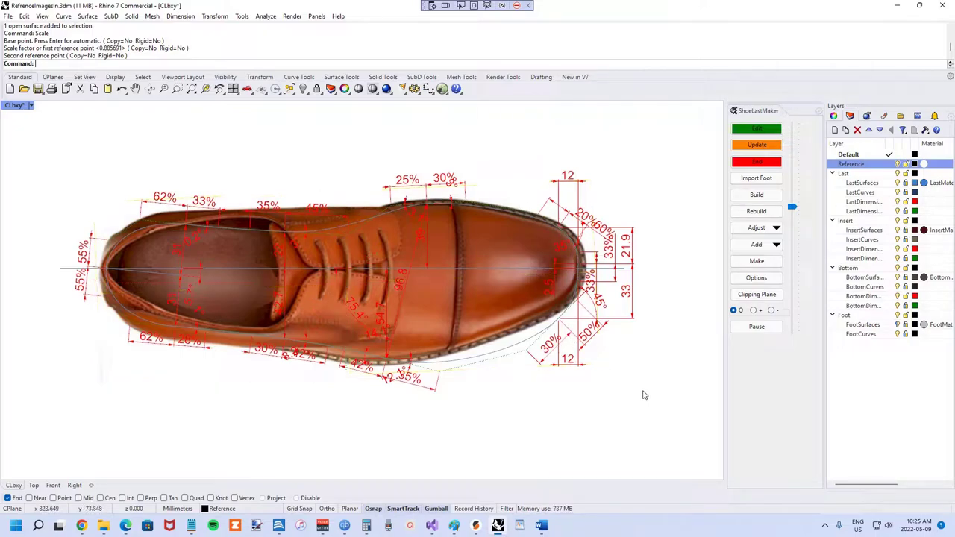
click(756, 164)
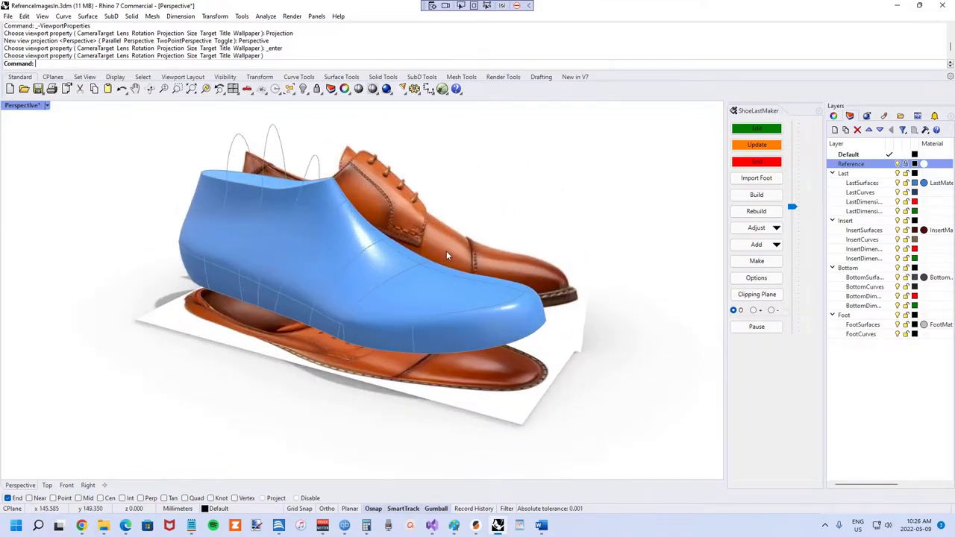
Examine the last against the side-view and top-view shoe pictures from several angles in perspective.
right_drag(445, 255, 491, 245)
right_drag(489, 244, 491, 292)
right_drag(309, 247, 329, 231)
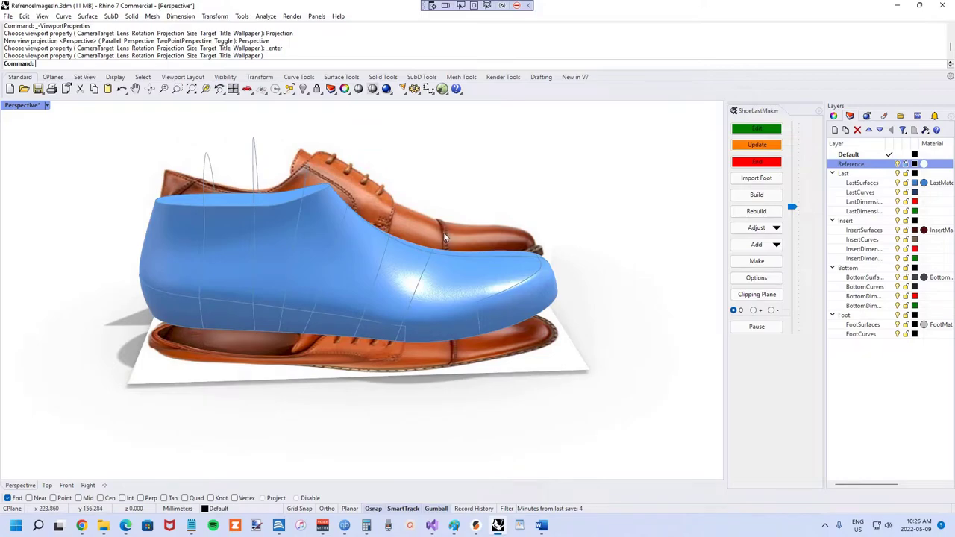
right_drag(443, 232, 434, 253)
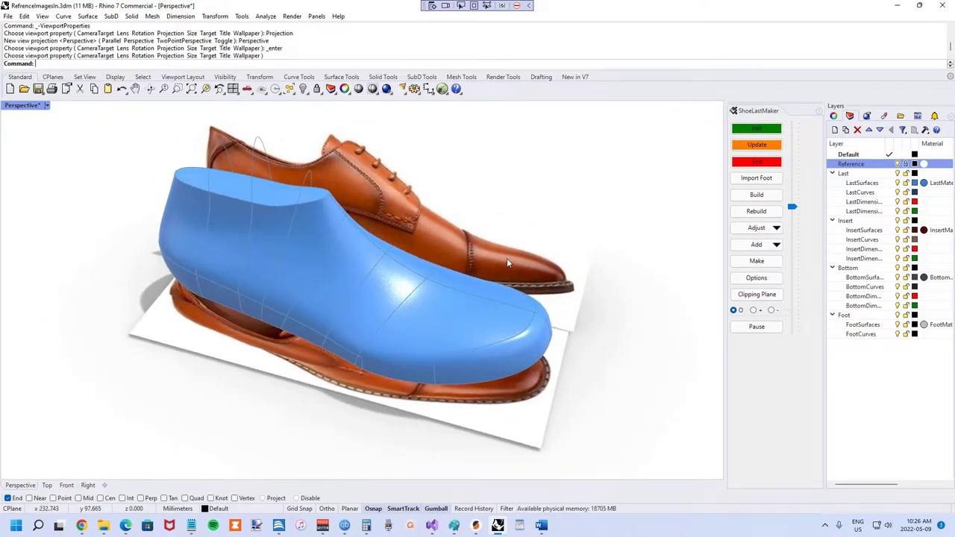
right_drag(363, 271, 416, 223)
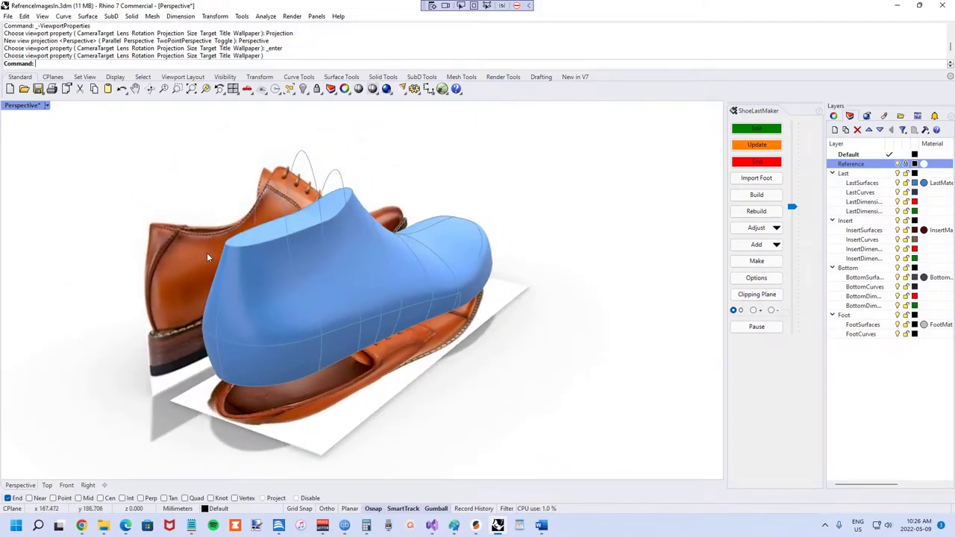
right_drag(229, 245, 209, 246)
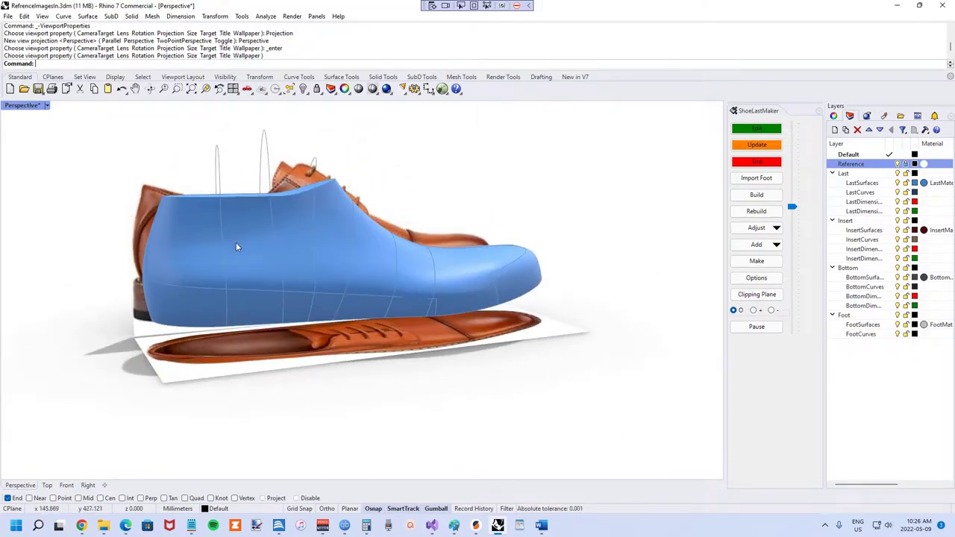
right_drag(278, 229, 252, 217)
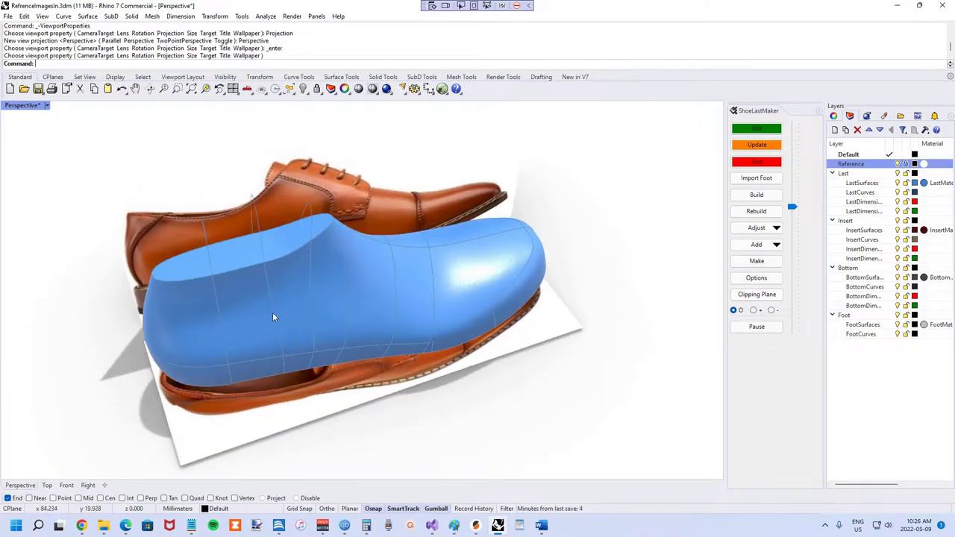
right_drag(275, 316, 392, 248)
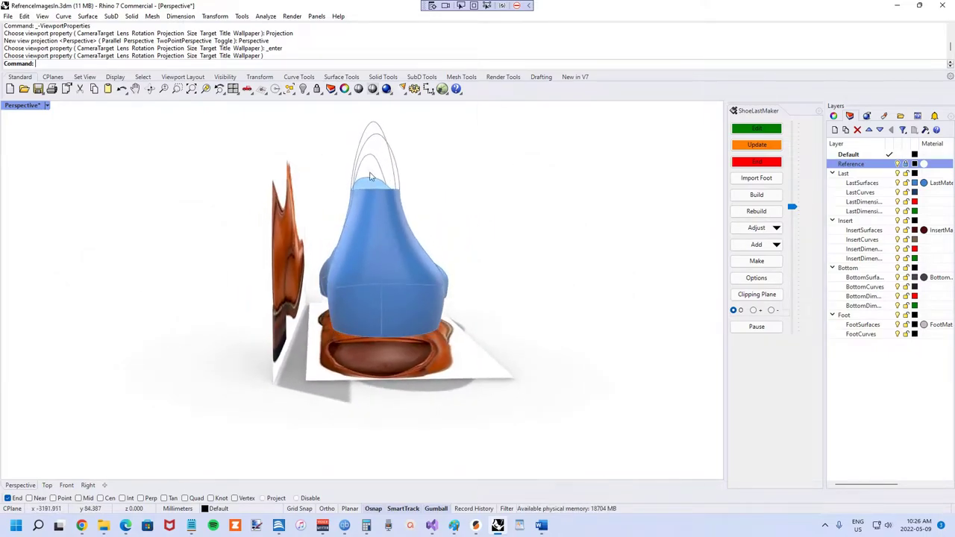
right_drag(364, 255, 305, 282)
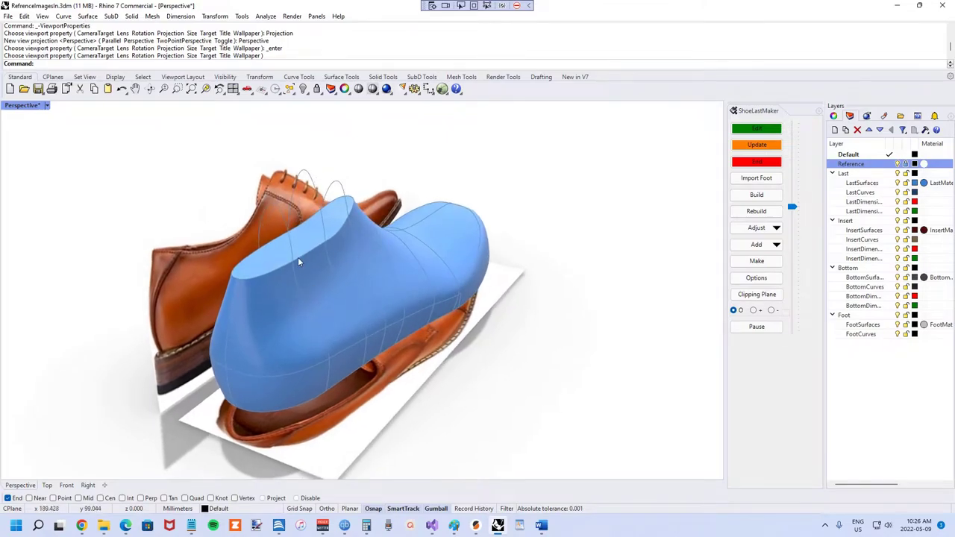
right_drag(383, 291, 218, 278)
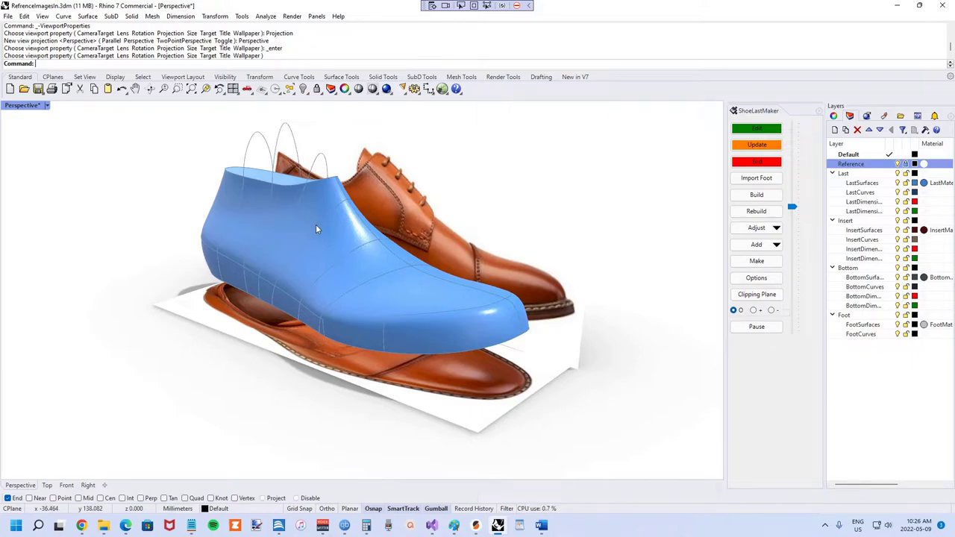
right_drag(323, 215, 324, 188)
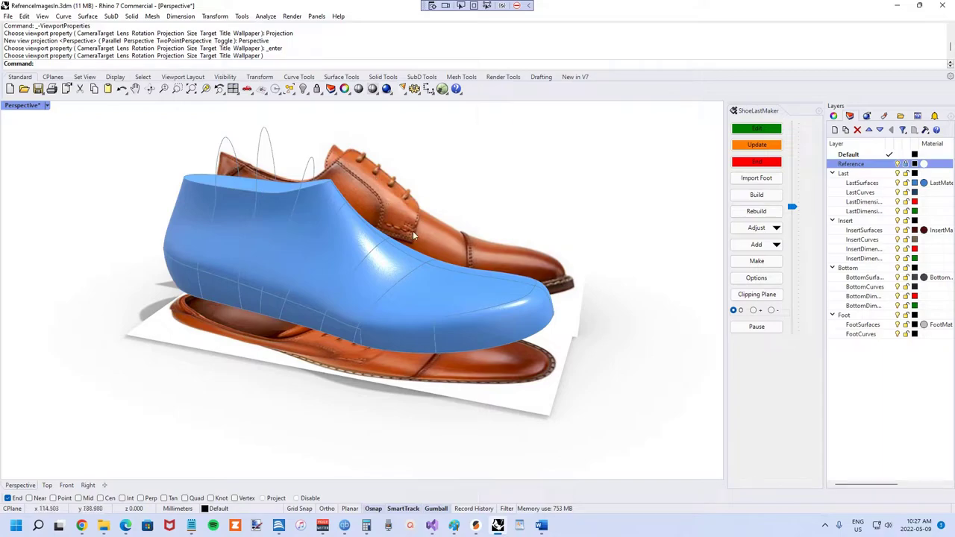
right_drag(362, 229, 381, 253)
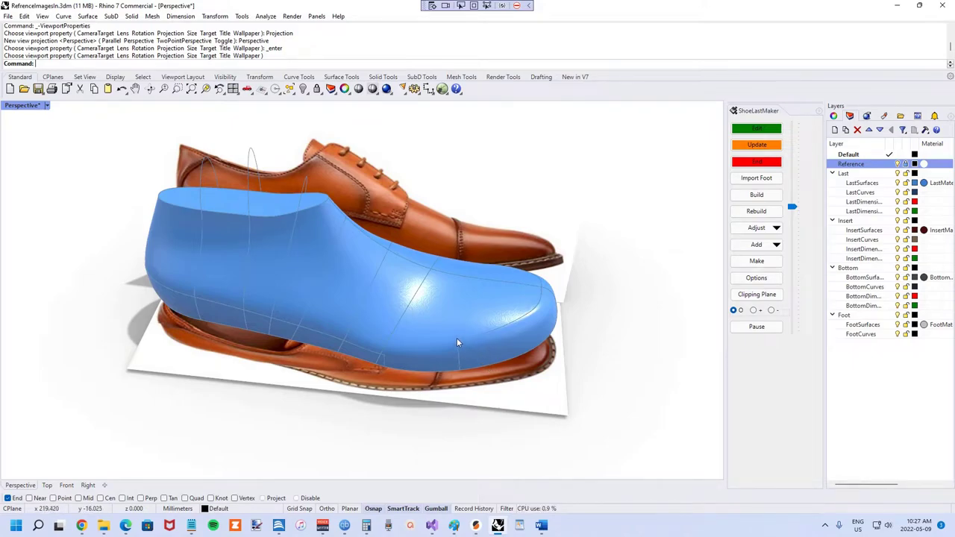
right_drag(456, 338, 567, 269)
scroll(635, 243, up, 3)
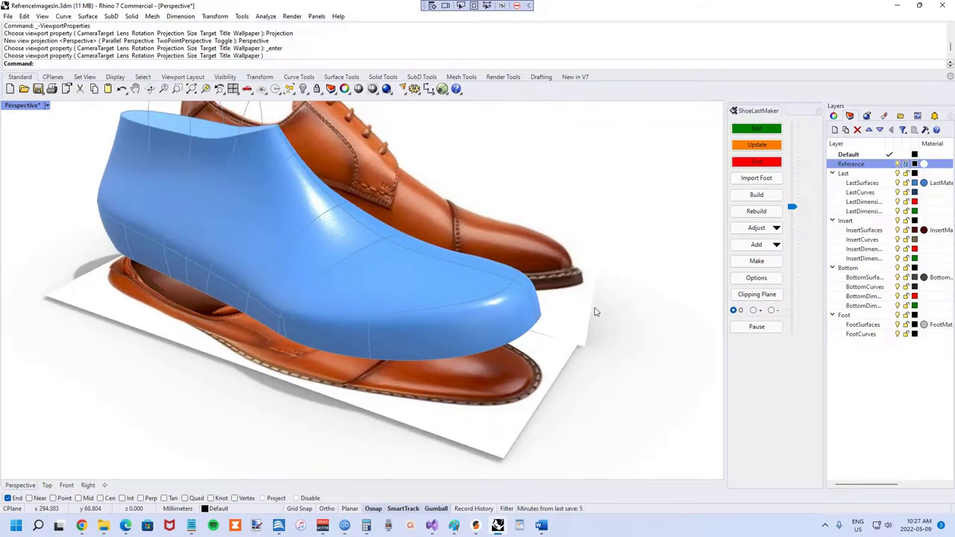
right_drag(595, 308, 587, 285)
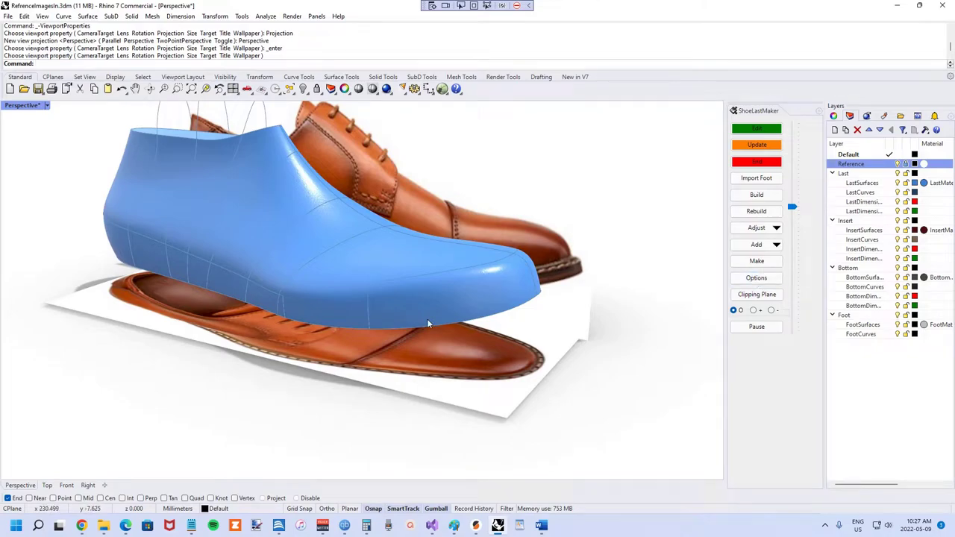
Hide the Angular, Radial, CP Spacing and Annotations dimensions in the last options, keeping only Linear visible.
click(754, 279)
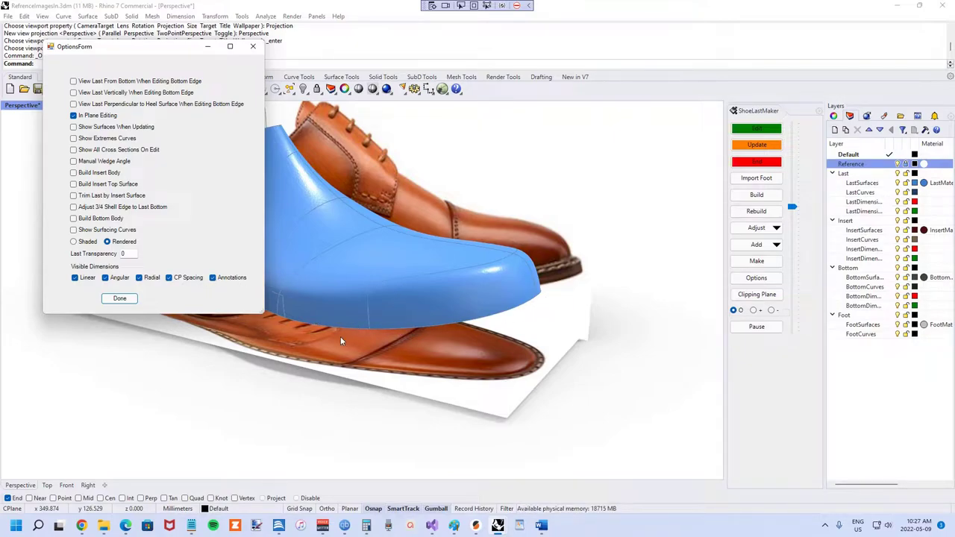
click(106, 278)
click(139, 278)
click(170, 278)
click(214, 277)
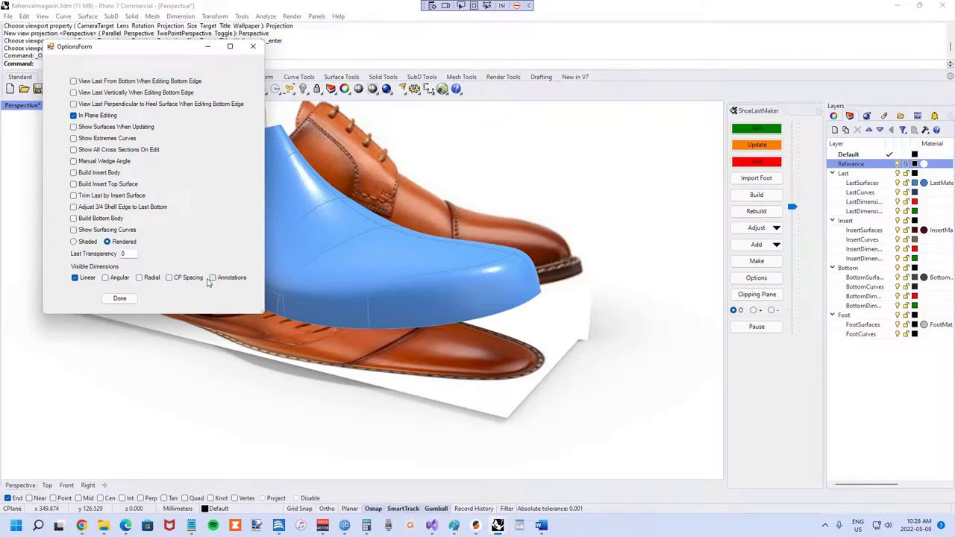
click(122, 300)
Open the last's bottom curve for editing over the top-view picture with only linear dimensions displayed.
scroll(253, 238, up, 4)
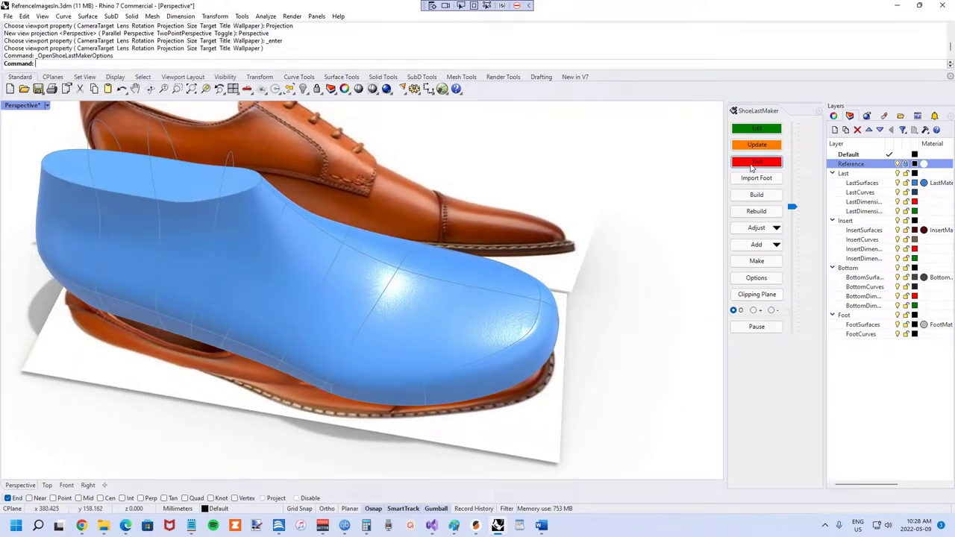
click(758, 131)
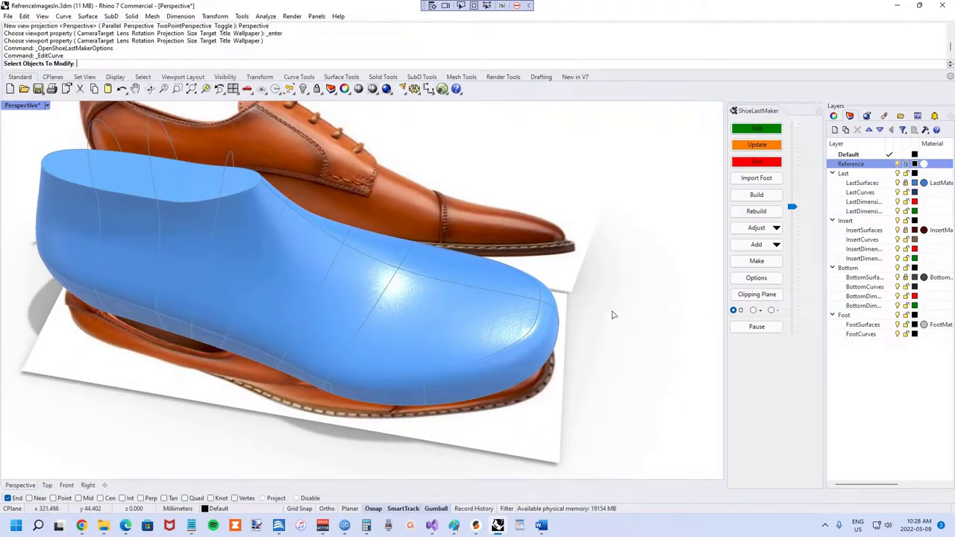
click(535, 378)
right_drag(534, 379, 564, 353)
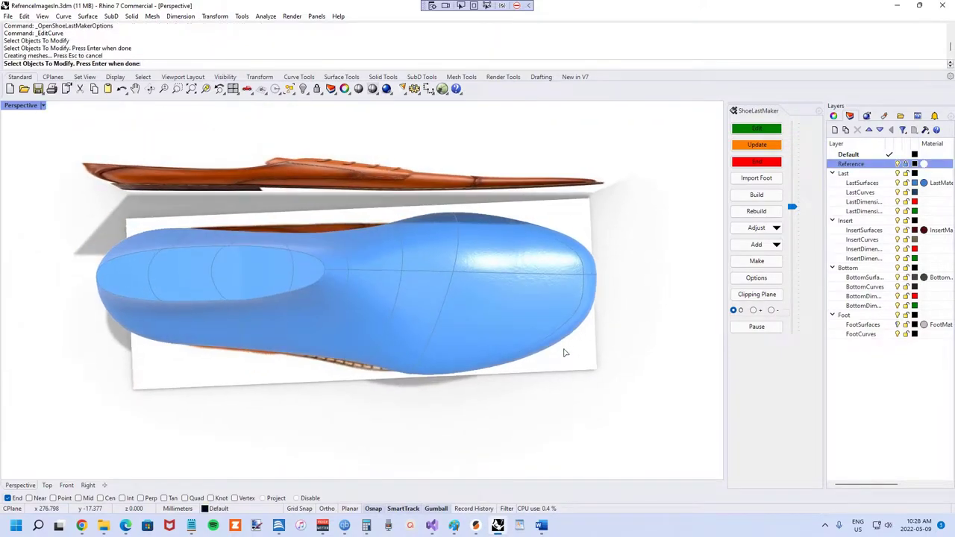
key(Return)
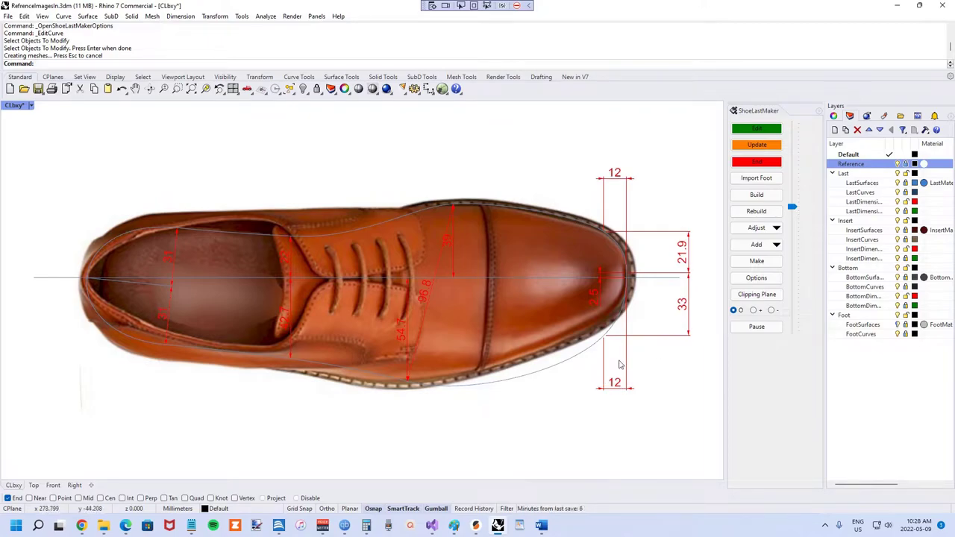
Examine how the bottom curve follows the shoe's upper edge and welt around the toe.
right_drag(654, 348, 579, 347)
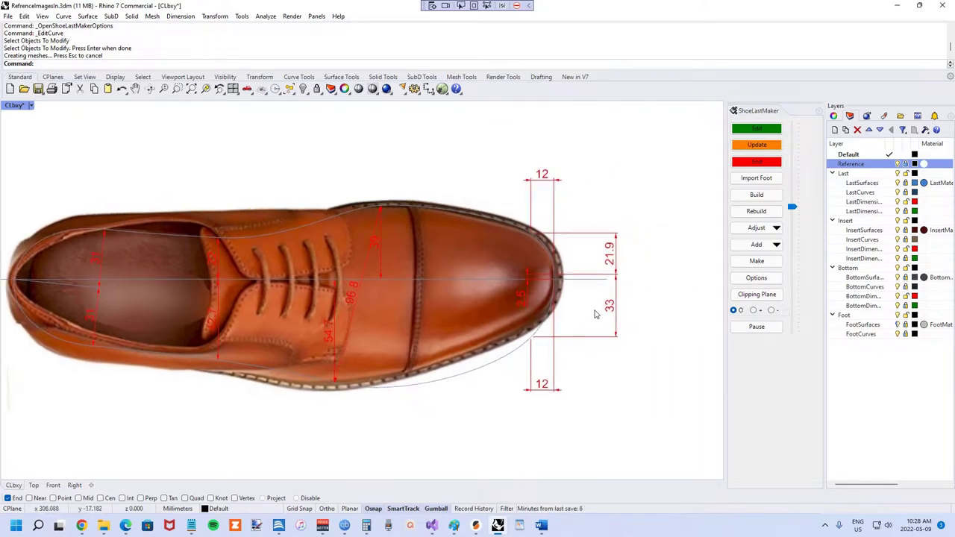
scroll(532, 228, up, 4)
scroll(494, 243, down, 3)
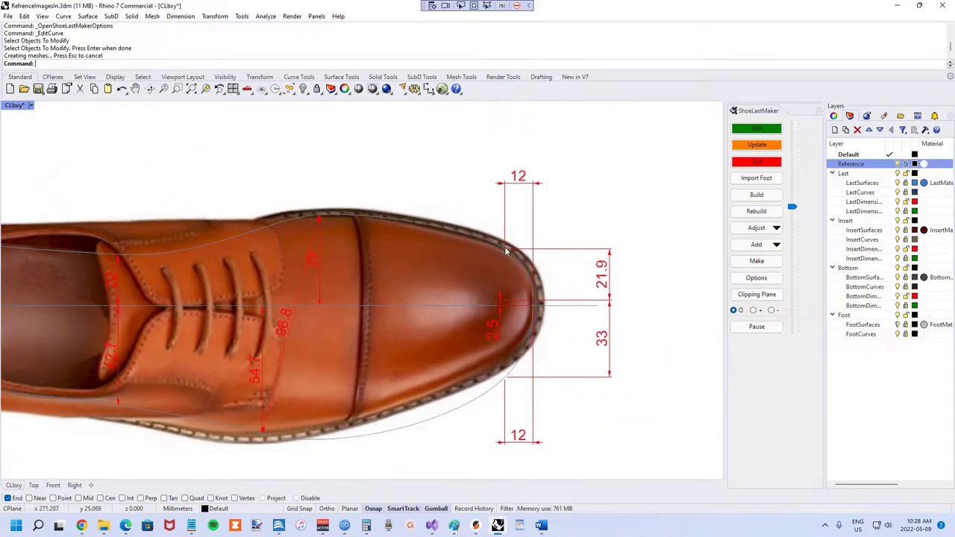
scroll(506, 251, up, 2)
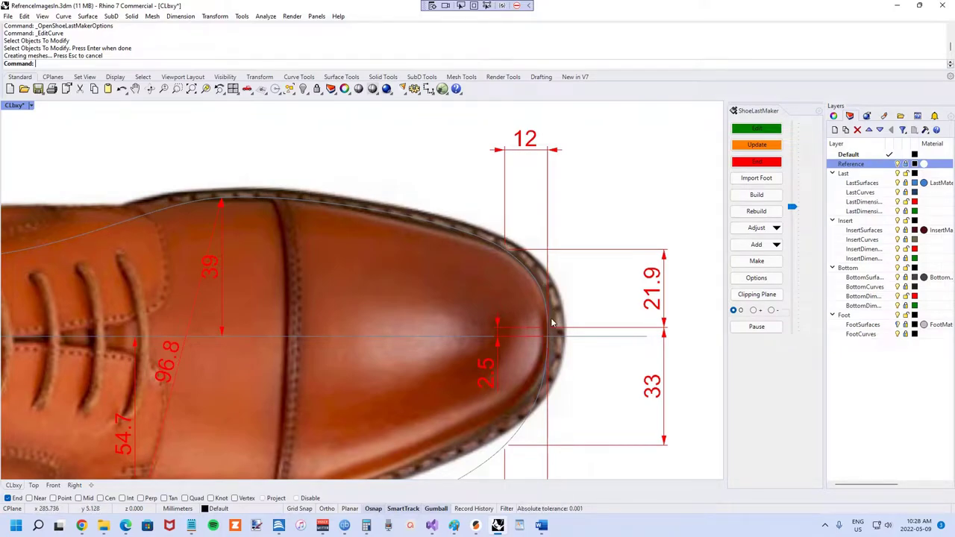
scroll(552, 322, down, 3)
scroll(526, 269, up, 4)
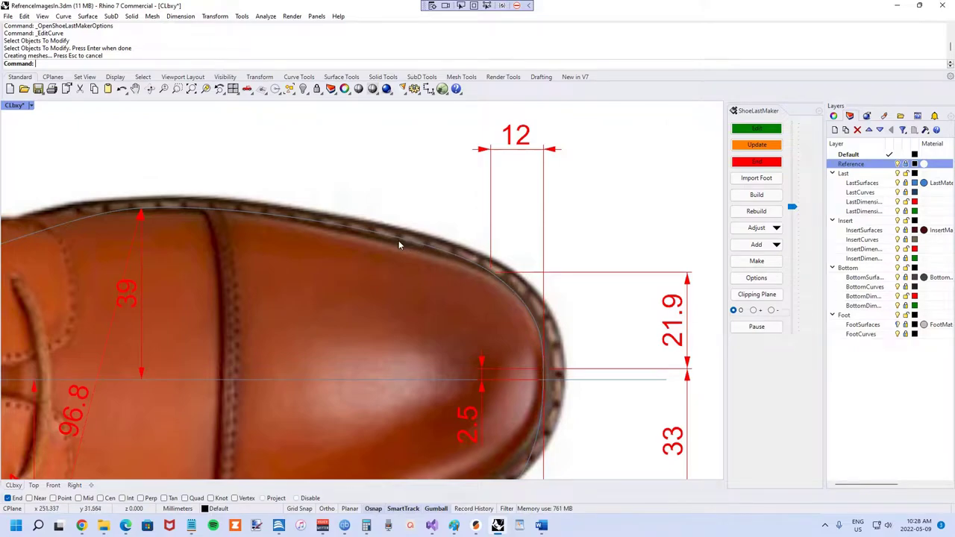
scroll(393, 238, down, 1)
scroll(491, 264, up, 1)
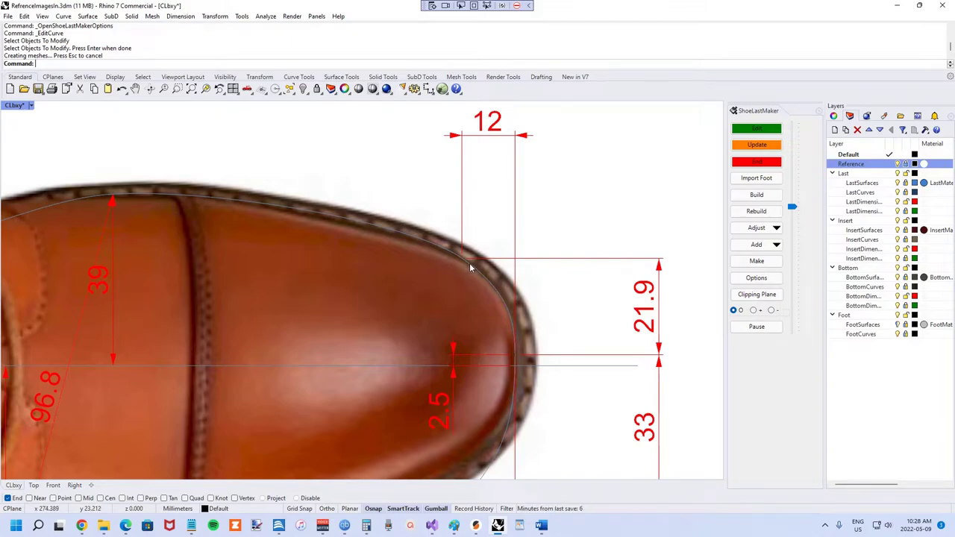
right_drag(483, 276, 426, 246)
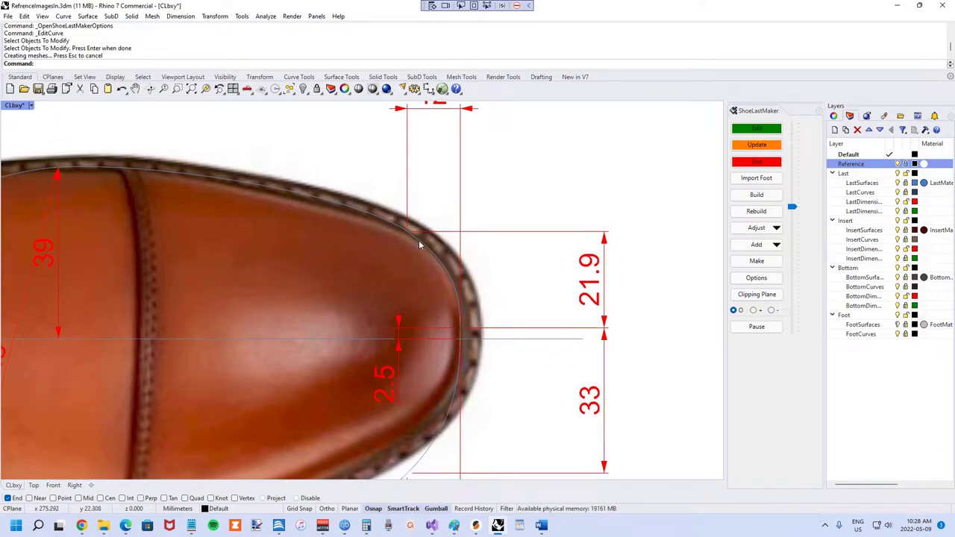
scroll(420, 245, down, 5)
Set the bottom curve's toe dimensions on the upper side of the centerline to 9 mm lengthwise and 17 mm across.
double_click(423, 177)
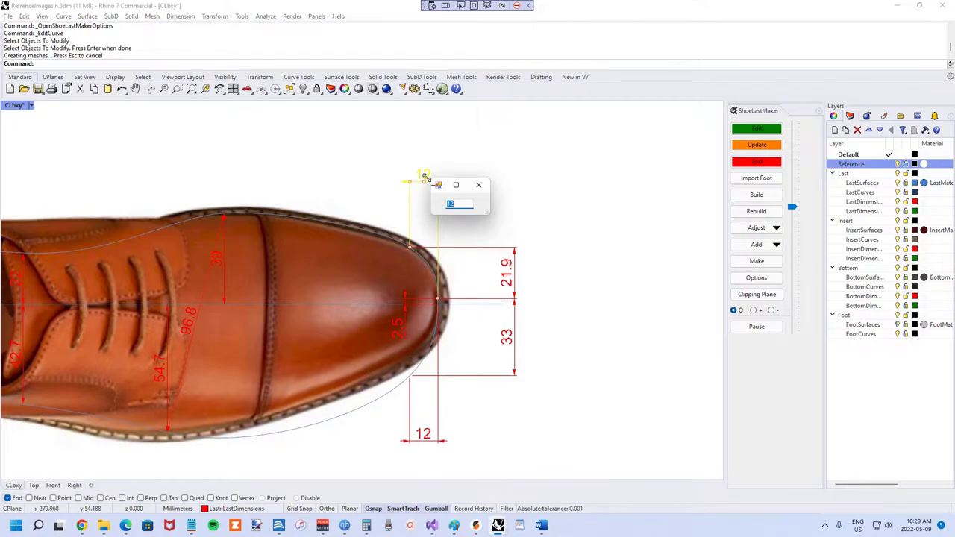
key(Return)
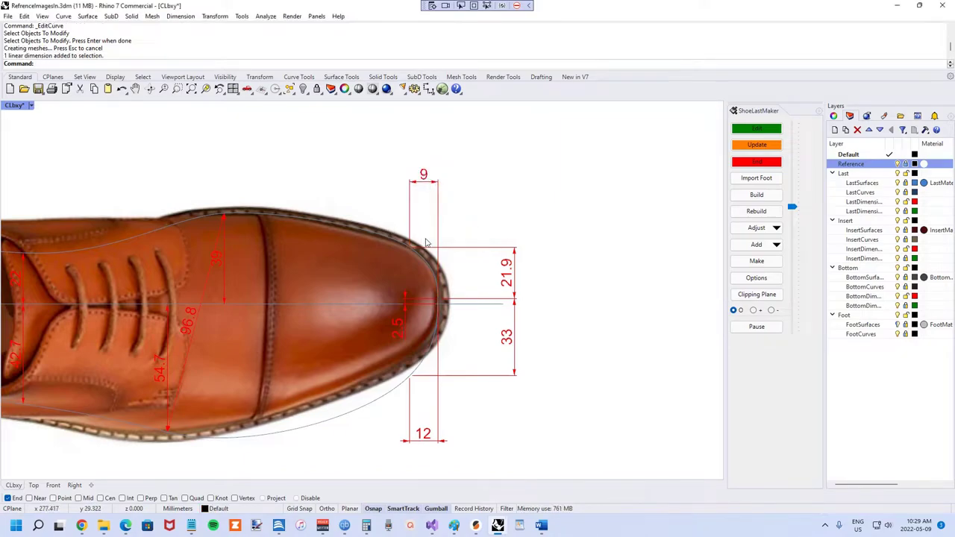
double_click(506, 277)
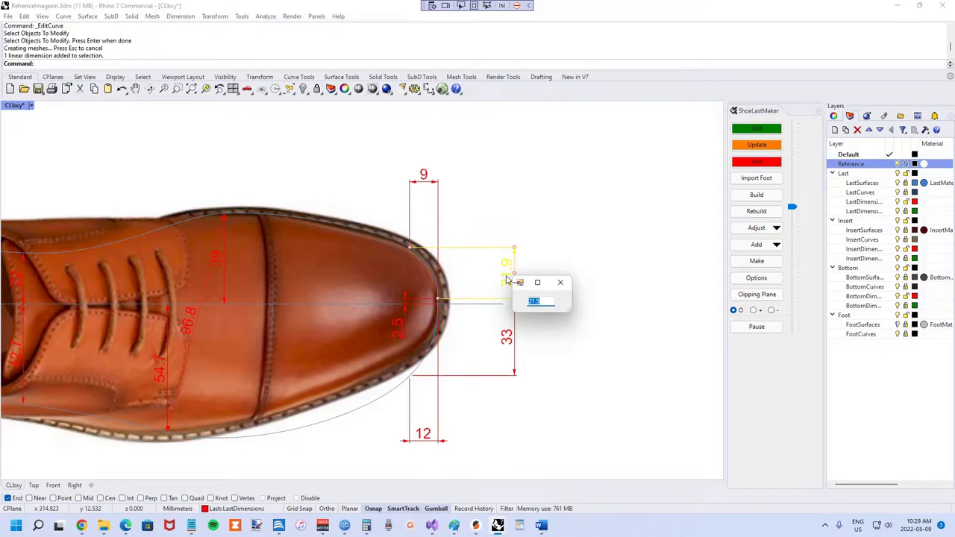
text(17)
key(Return)
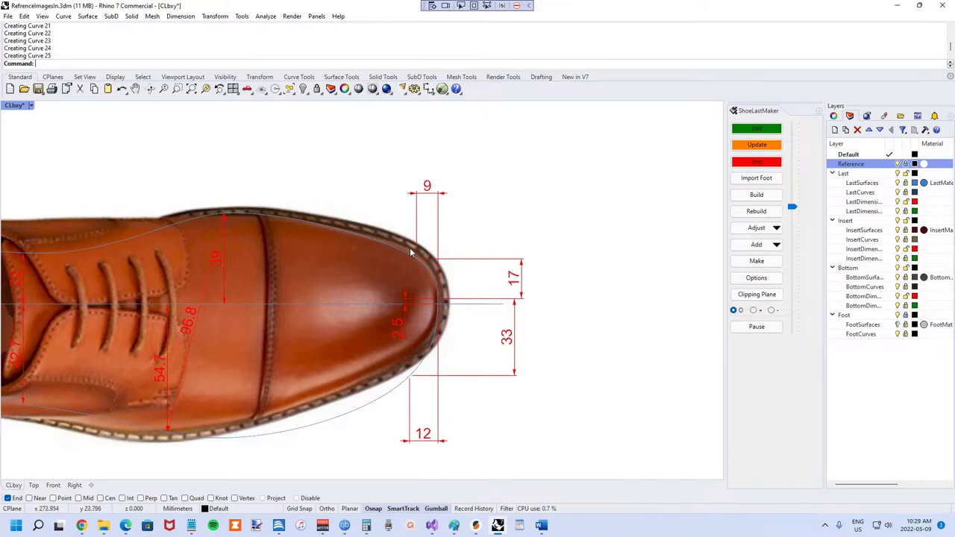
Set the crosswise toe dimension on the upper side of the centerline to 19 mm and update the bottom curve.
double_click(520, 281)
text(19)
key(Return)
click(741, 147)
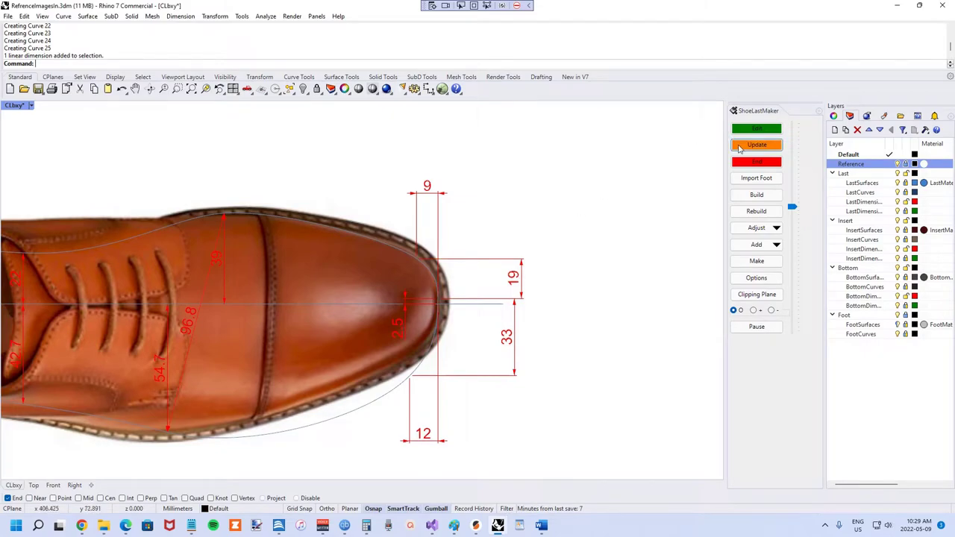
Set the toe dimensions below the centerline to 20 mm across and 7 mm lengthwise, and update the bottom curve.
scroll(415, 257, up, 8)
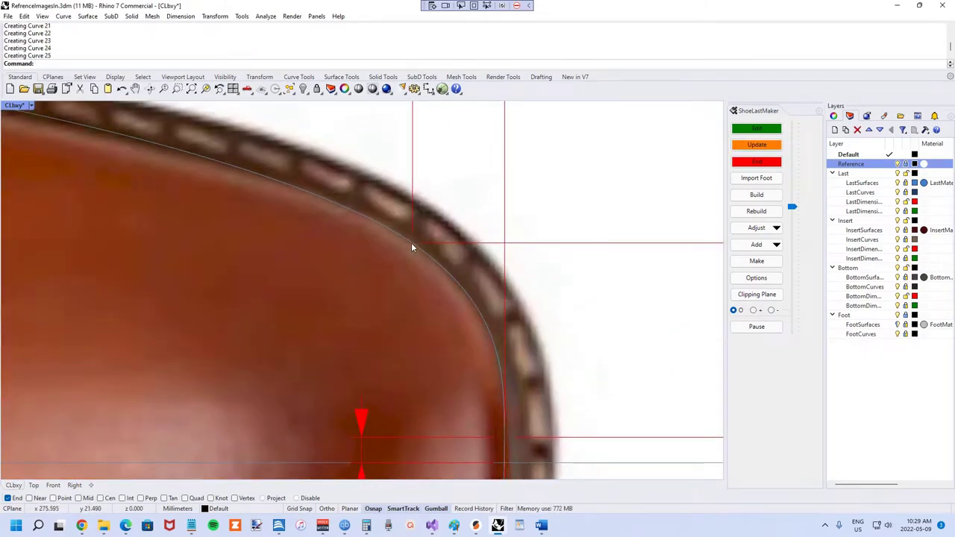
scroll(411, 242, down, 6)
scroll(411, 242, up, 3)
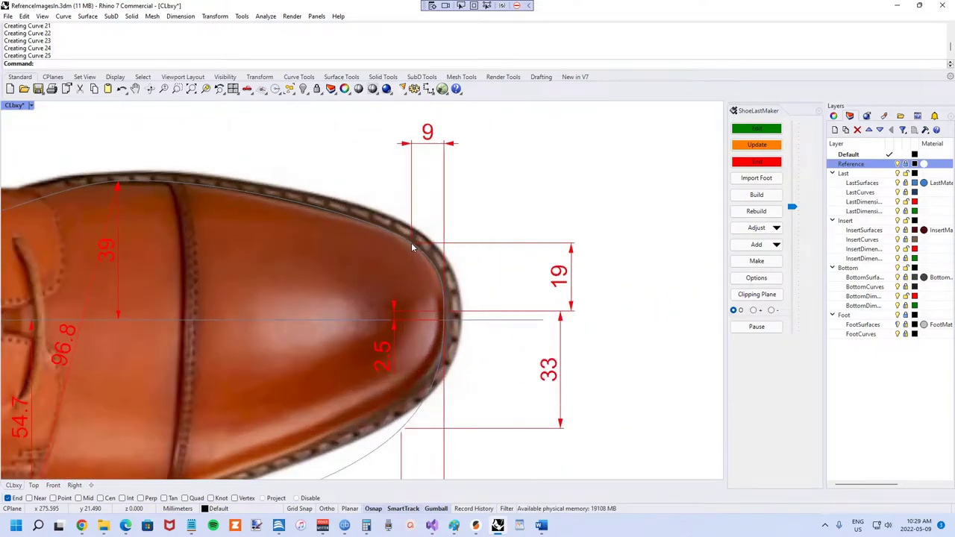
scroll(411, 242, up, 2)
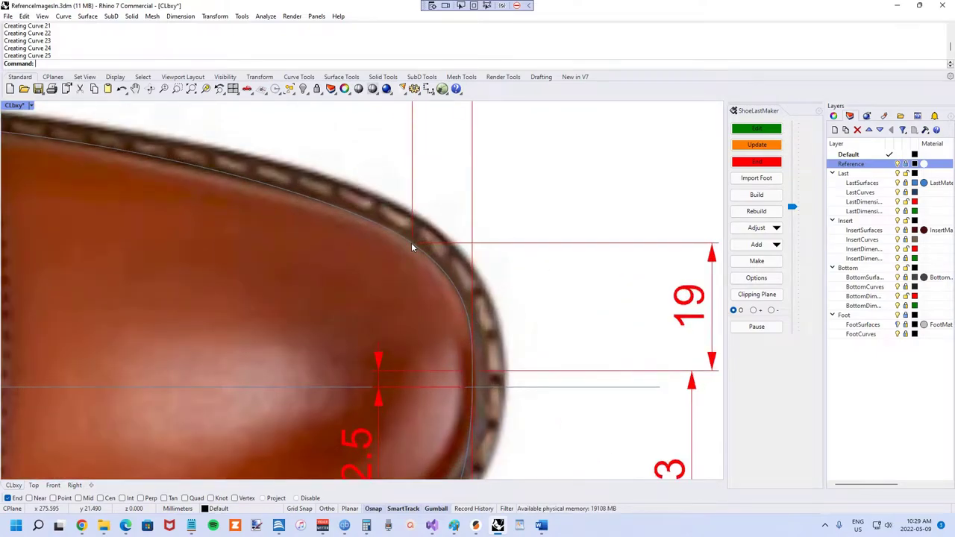
scroll(411, 242, down, 1)
scroll(411, 243, down, 4)
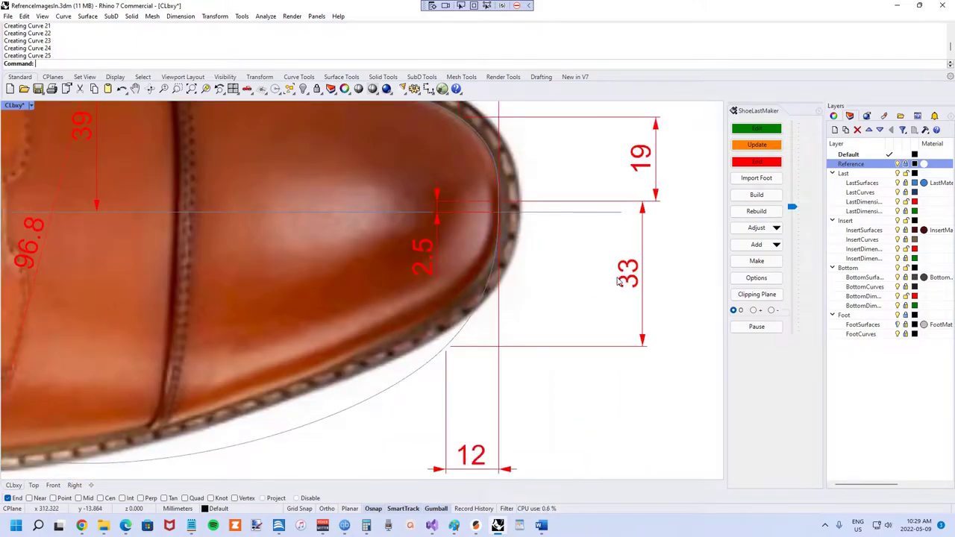
scroll(553, 337, down, 5)
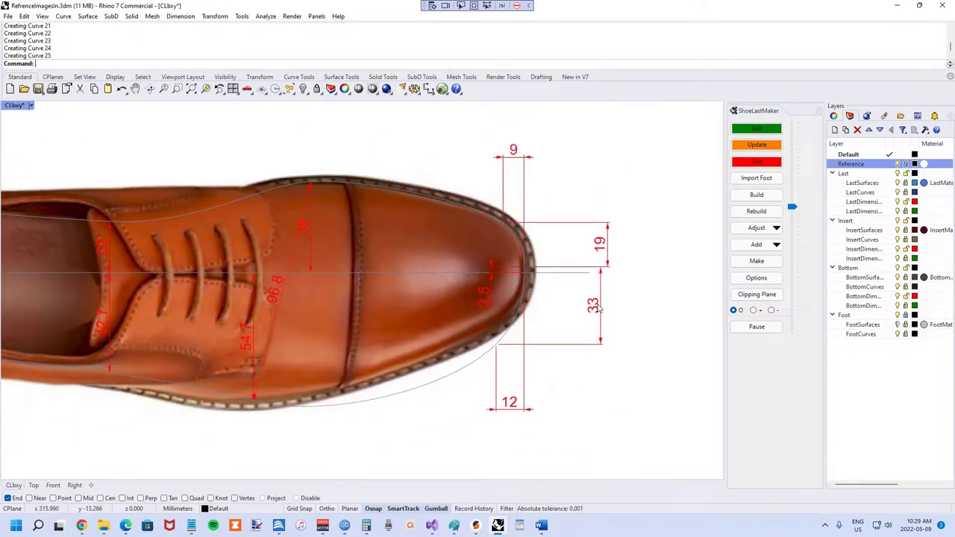
scroll(522, 306, up, 2)
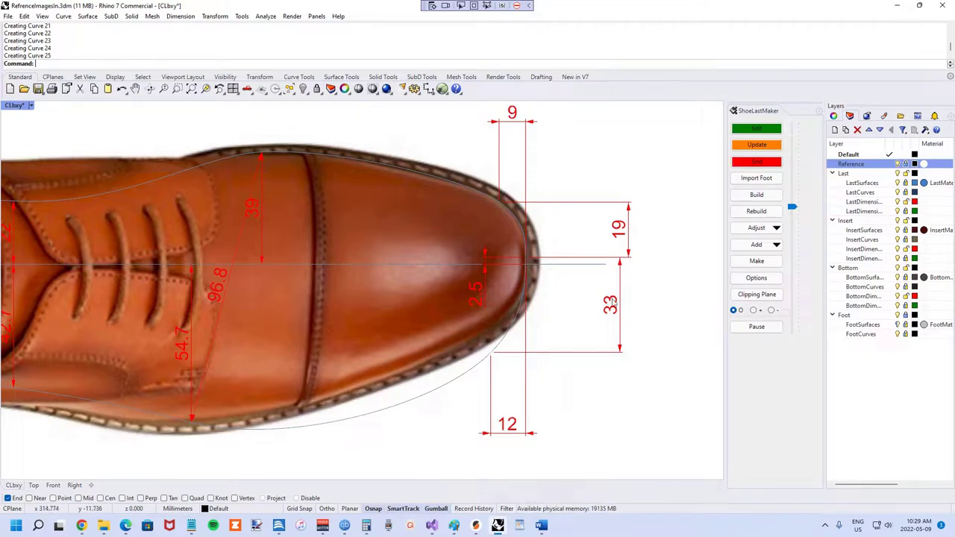
double_click(611, 303)
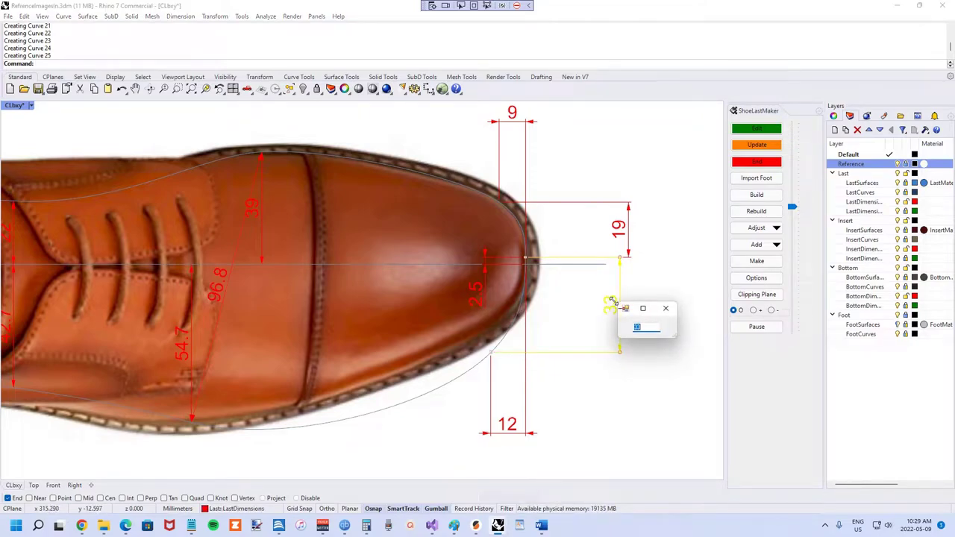
key(Return)
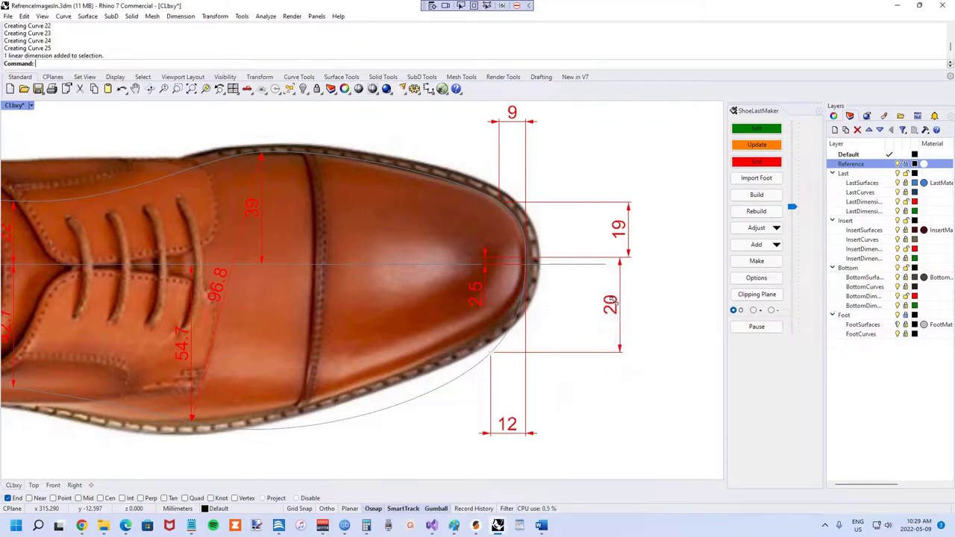
double_click(505, 424)
text(7)
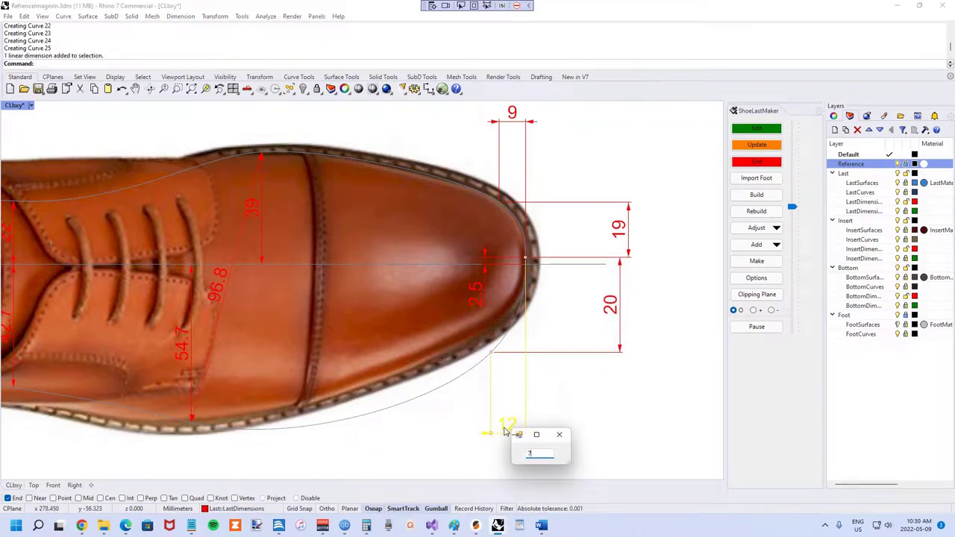
key(Return)
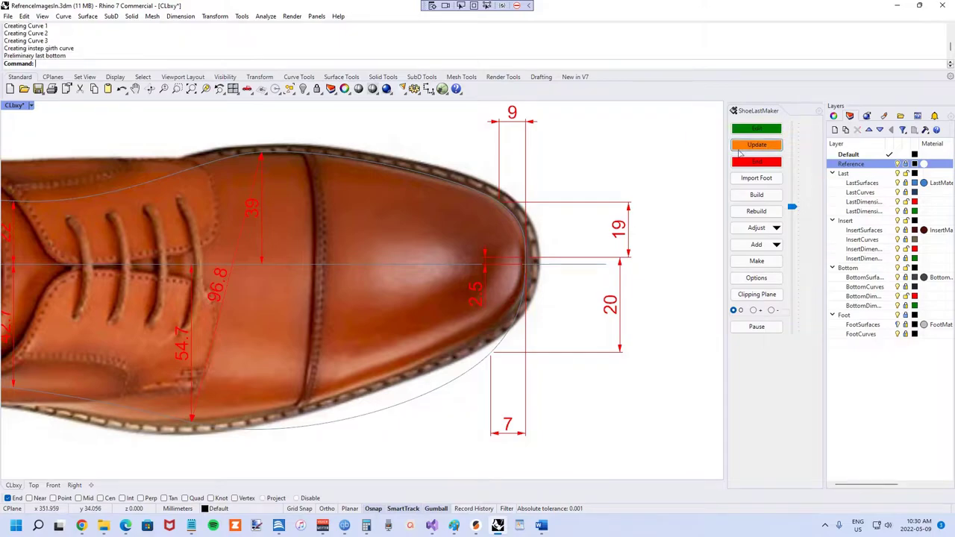
Refine the toe dimensions below the centerline to 6 mm lengthwise and 18.5 mm across, and update the bottom curve.
scroll(518, 306, up, 3)
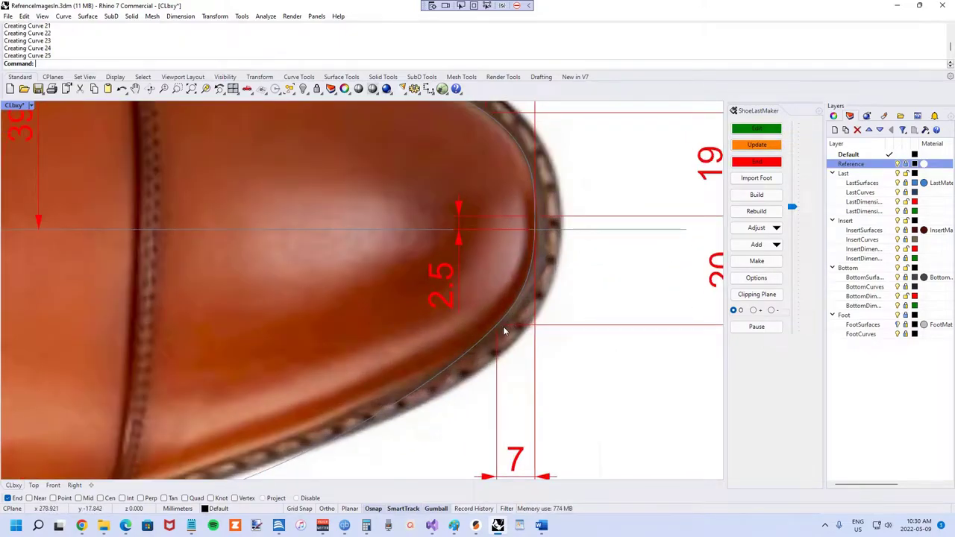
scroll(504, 332, down, 3)
scroll(509, 316, up, 3)
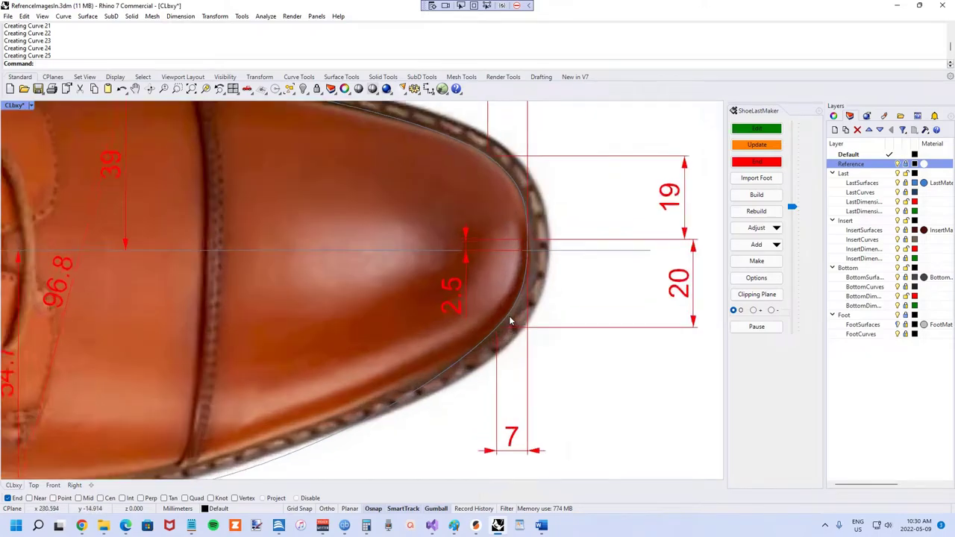
scroll(508, 312, down, 3)
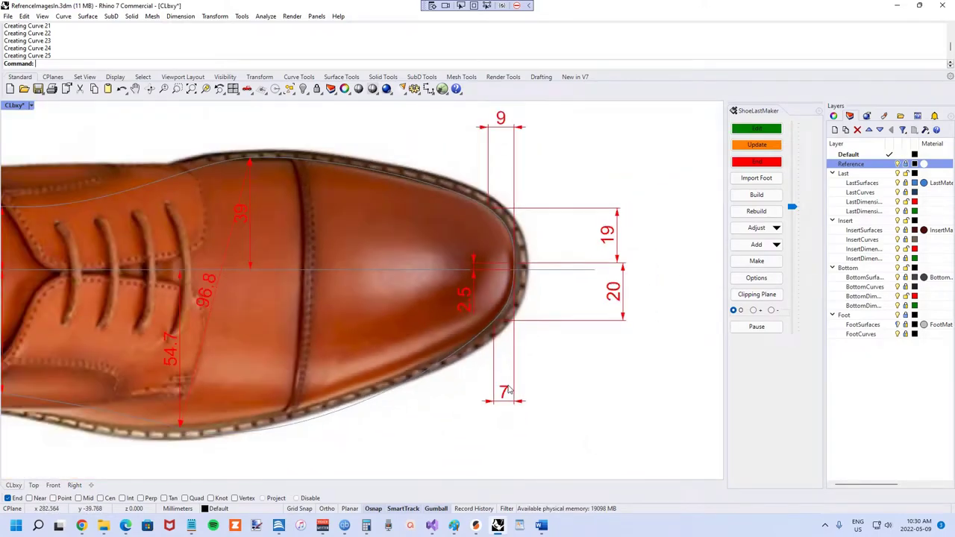
double_click(509, 388)
text(6)
key(Return)
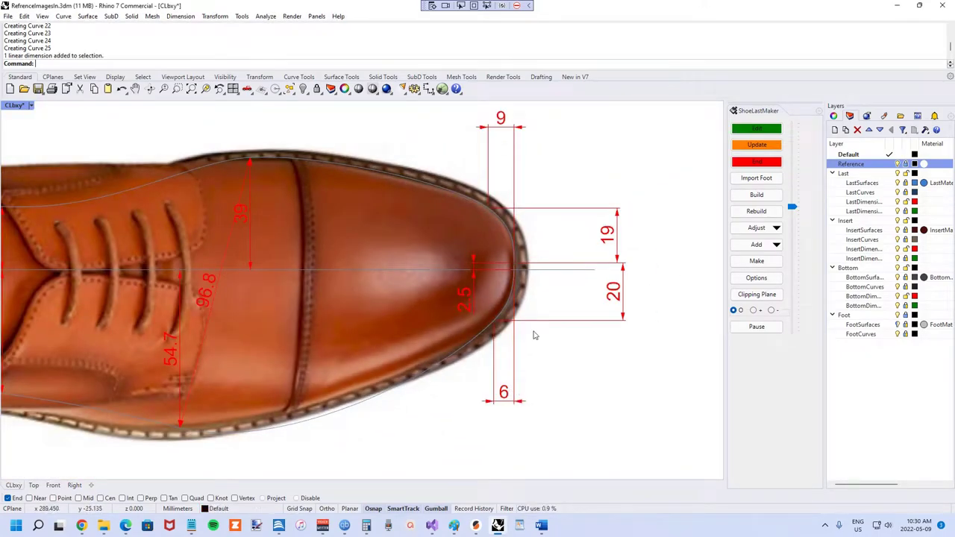
double_click(620, 289)
text(1)
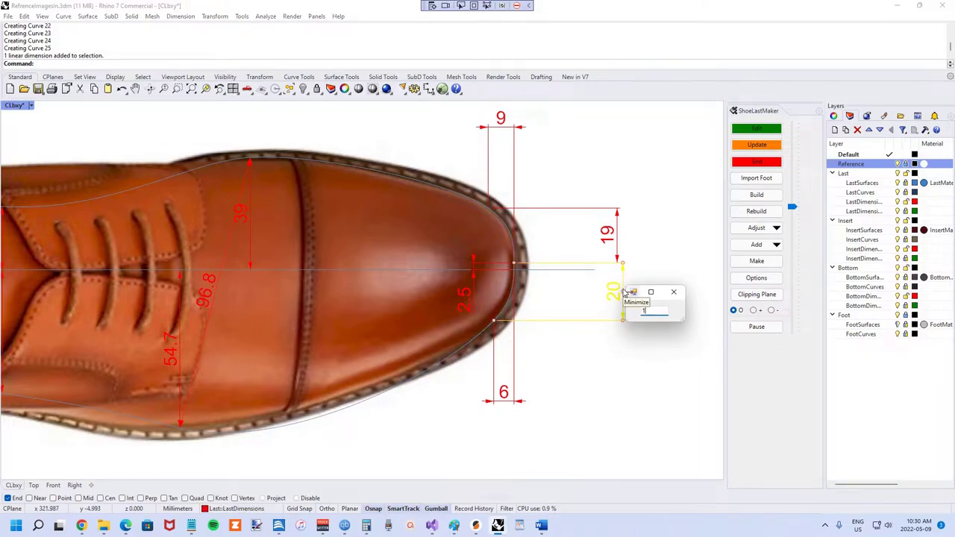
text(8.5)
key(Return)
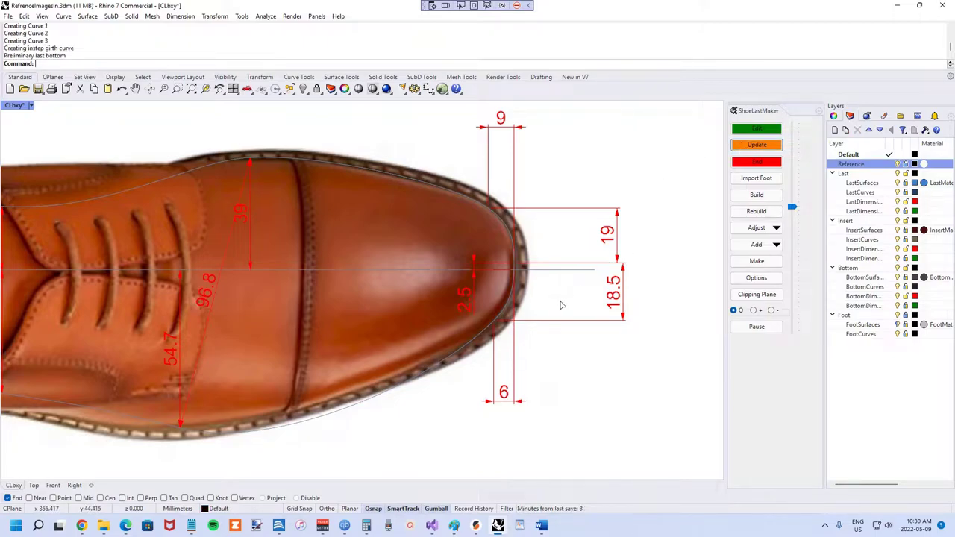
Set the lengthwise toe dimension below the centerline to 5 mm and update the bottom curve.
scroll(514, 319, up, 5)
scroll(515, 318, down, 2)
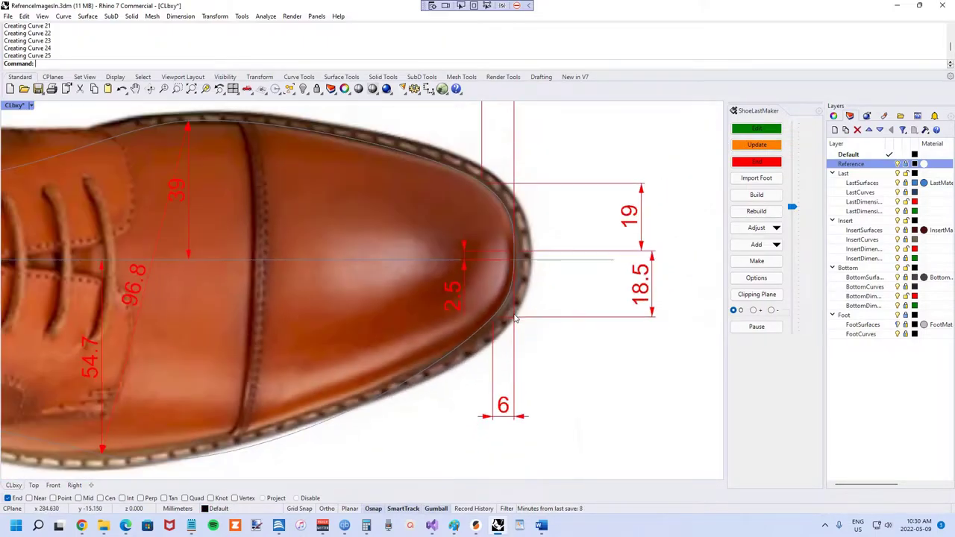
double_click(502, 395)
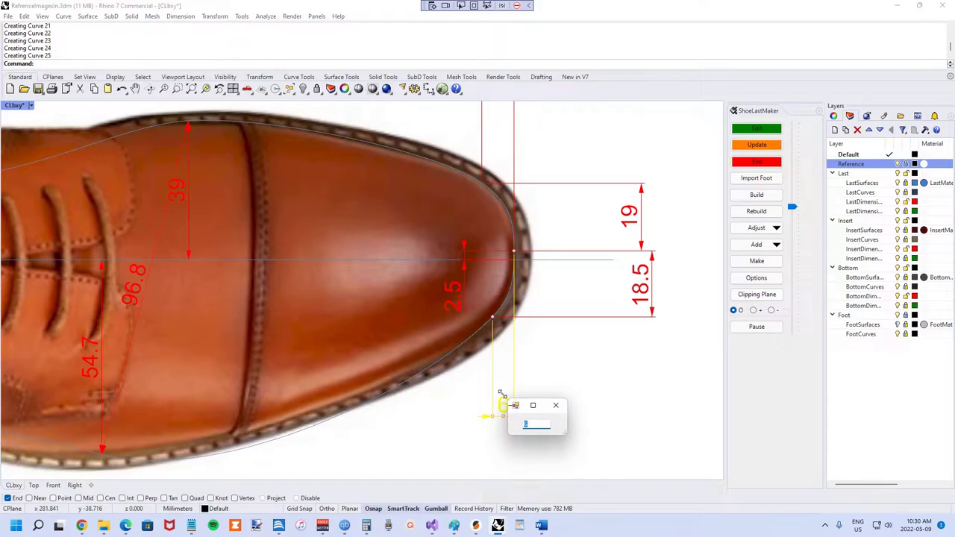
text(5)
key(Return)
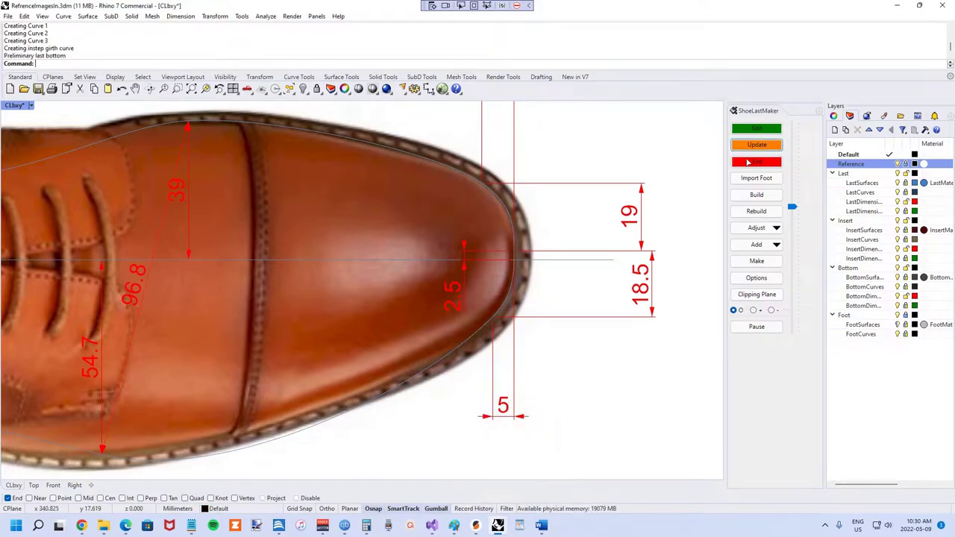
Examine how the bottom curve follows the pictured shoe's outline along both sides, from the toe to the heel.
scroll(586, 291, down, 2)
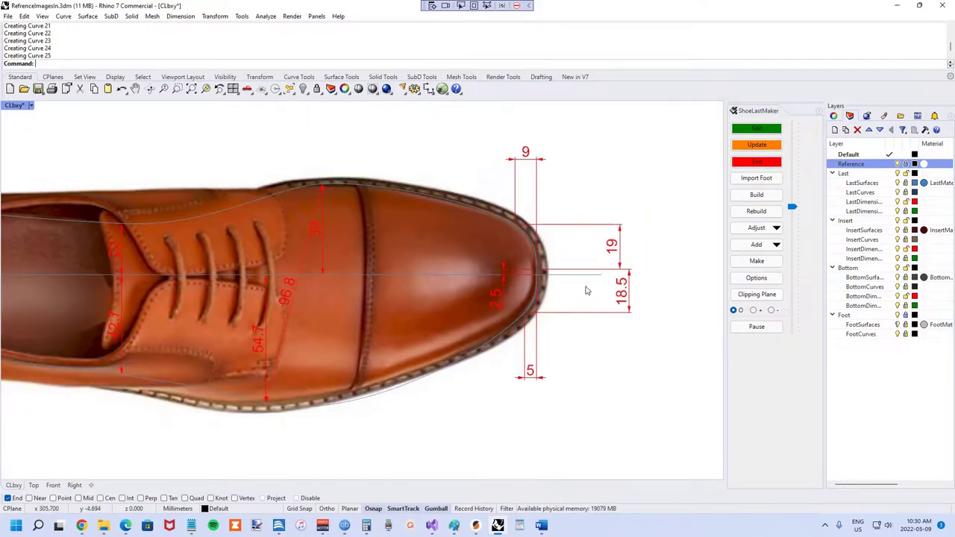
scroll(495, 351, down, 1)
scroll(465, 367, up, 4)
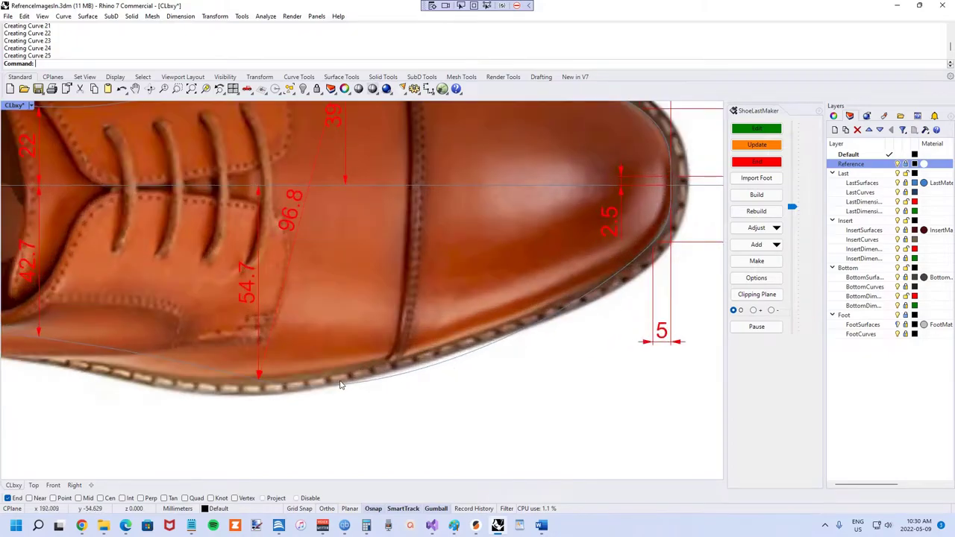
scroll(342, 385, down, 3)
scroll(344, 200, up, 4)
scroll(344, 200, down, 3)
scroll(328, 276, up, 3)
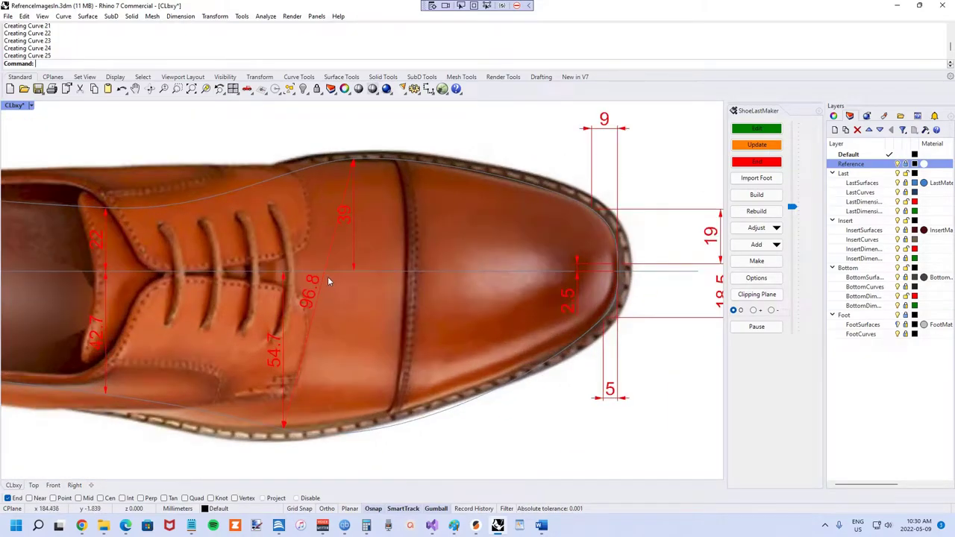
scroll(343, 236, down, 3)
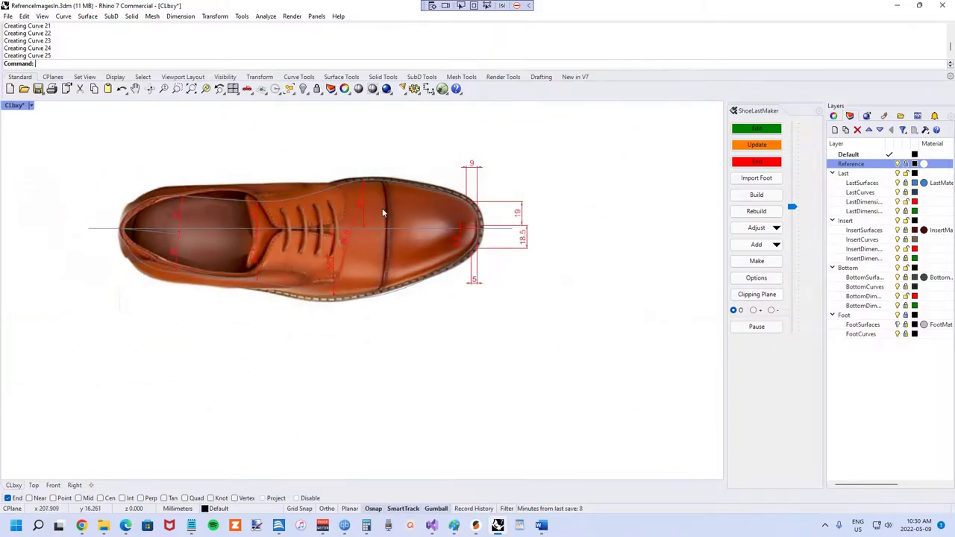
scroll(383, 213, up, 2)
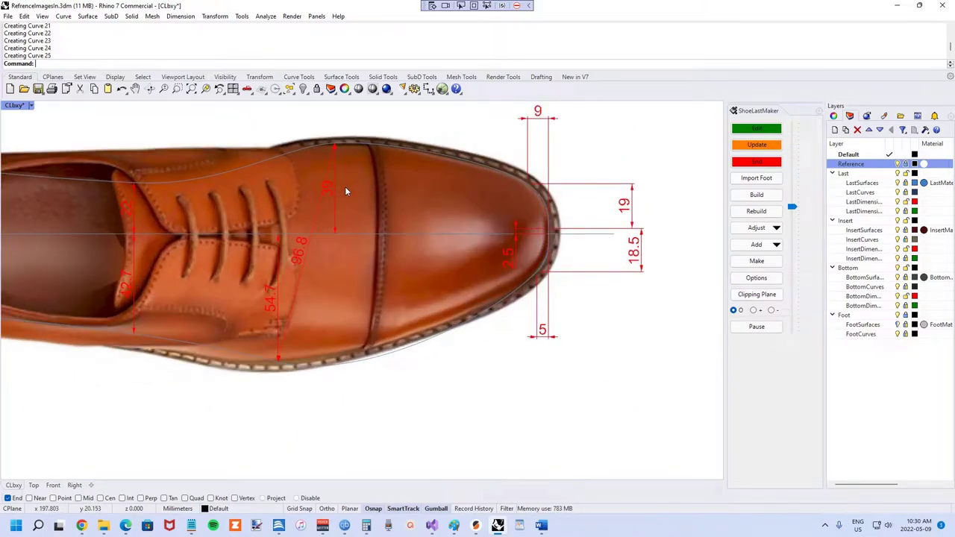
scroll(345, 186, down, 2)
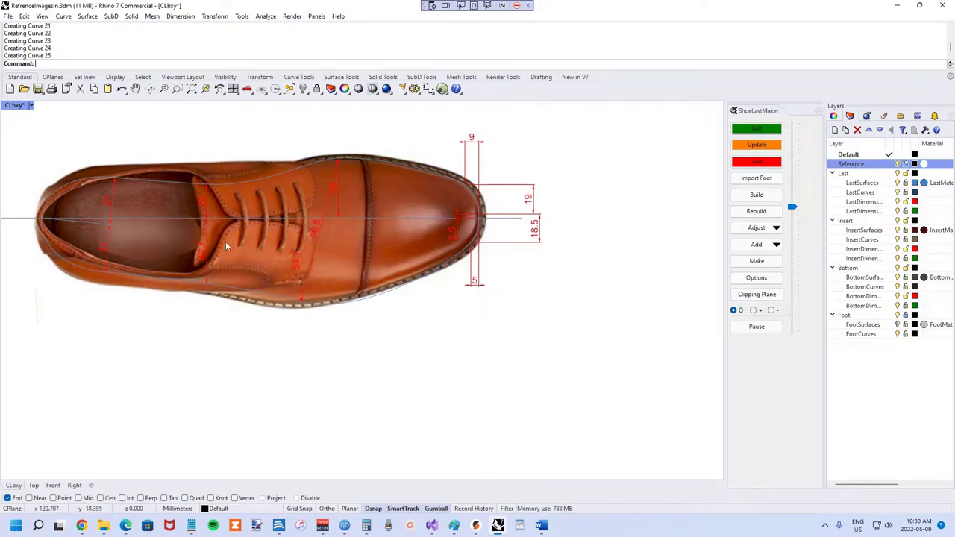
scroll(92, 201, up, 1)
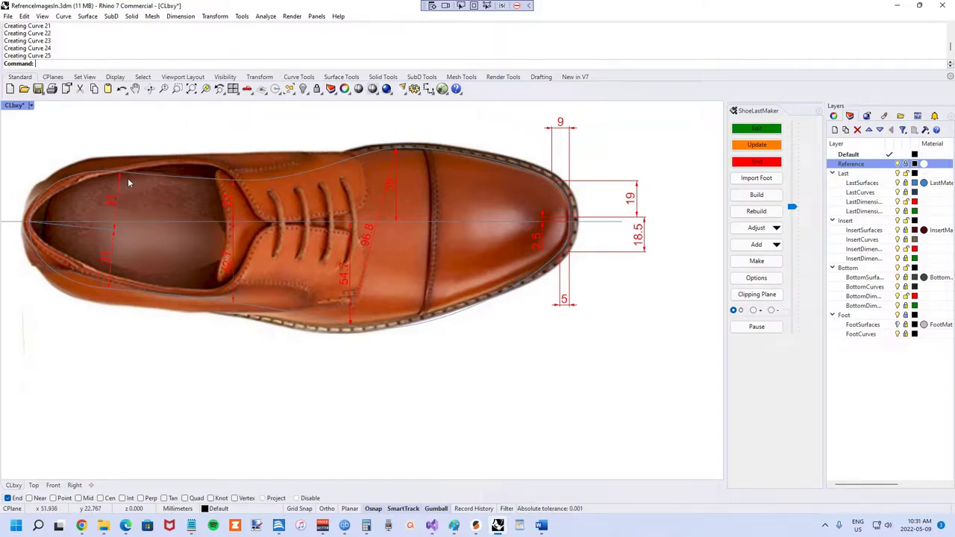
scroll(141, 180, down, 3)
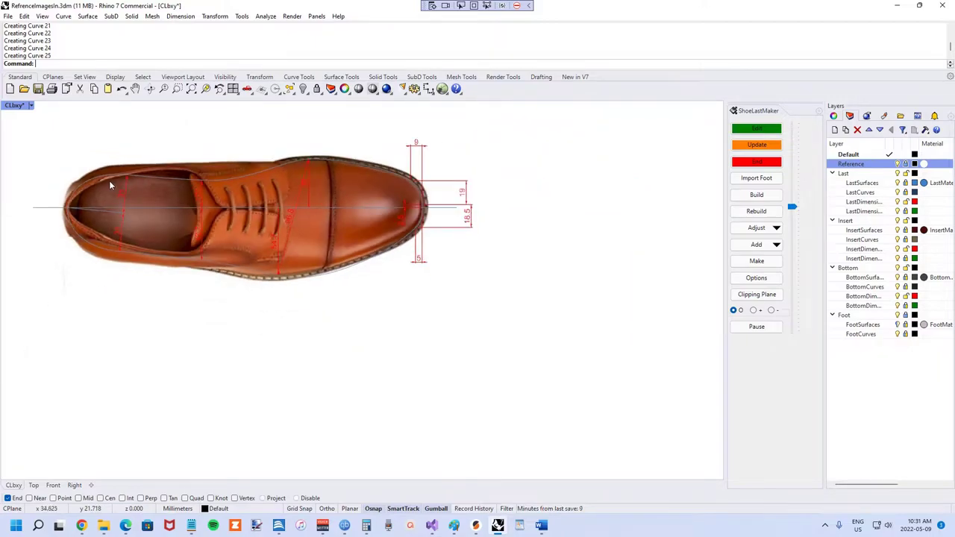
scroll(109, 179, up, 3)
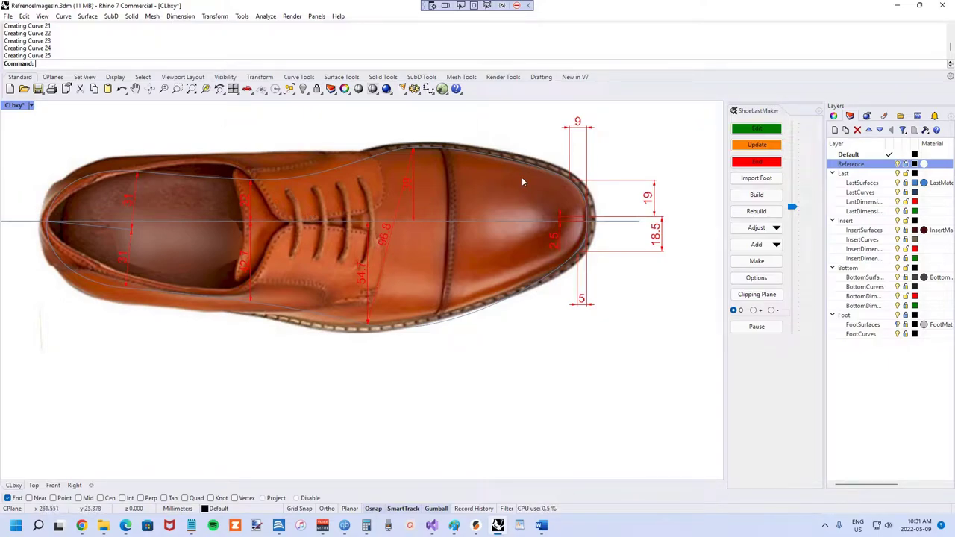
End the bottom curve edit and compare the reshaped last with both reference pictures from several angles in perspective.
click(744, 164)
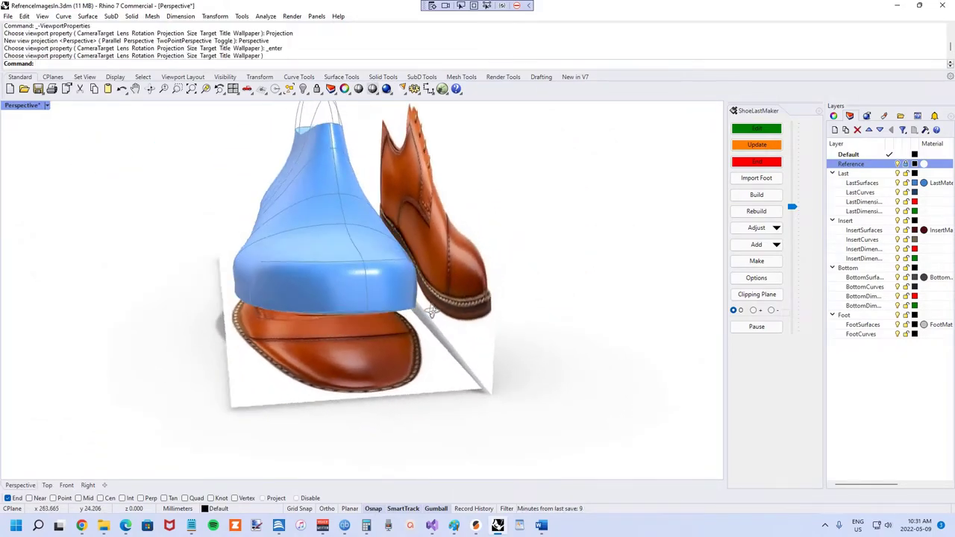
right_drag(422, 304, 572, 288)
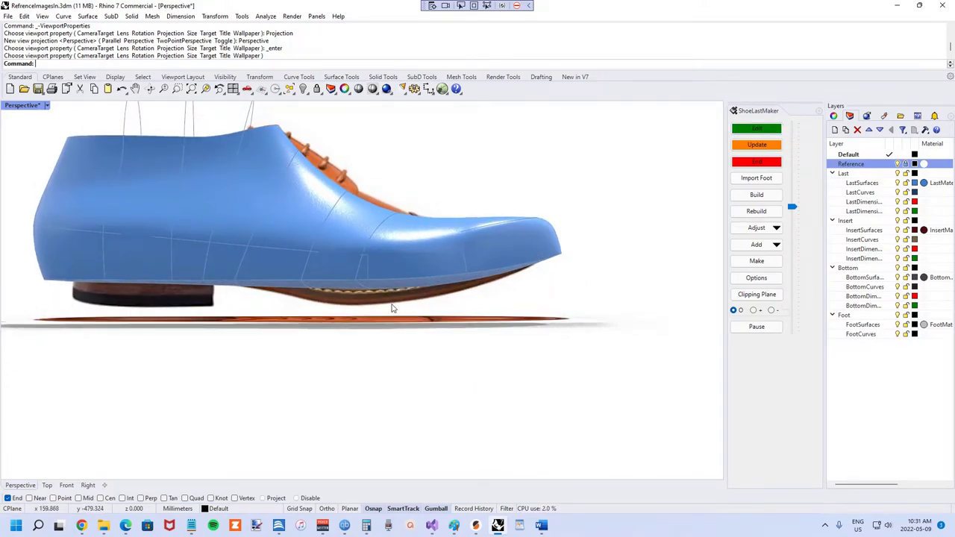
right_drag(402, 288, 502, 359)
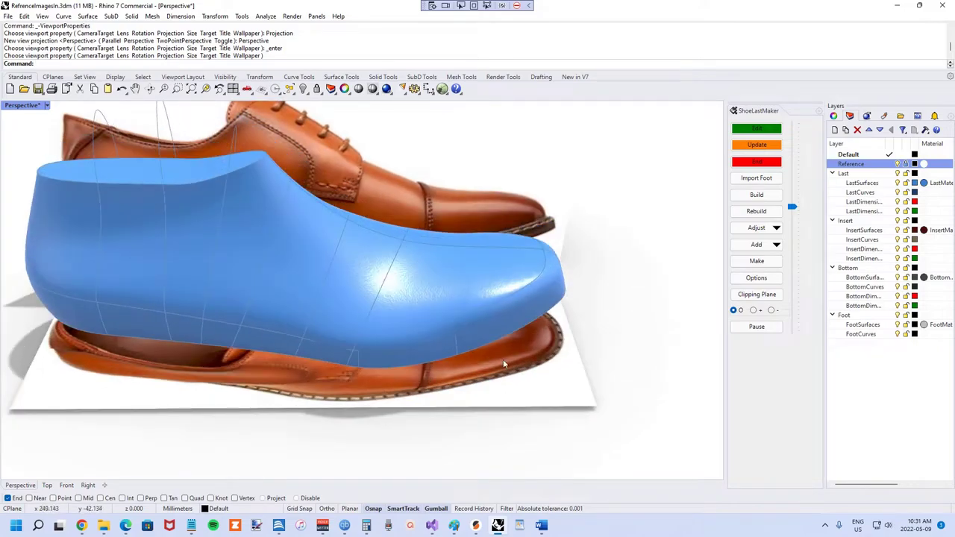
right_drag(273, 312, 209, 299)
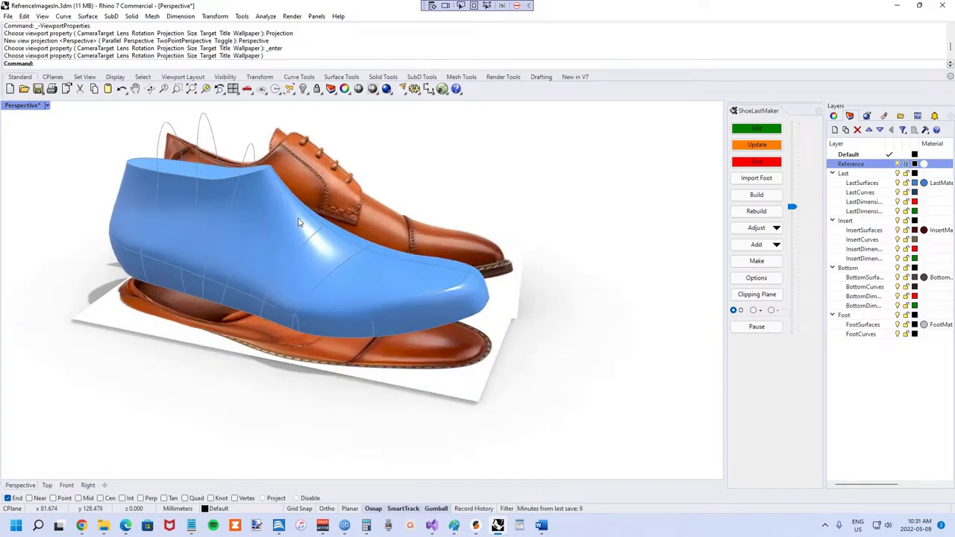
Start editing the last's centerline profile curve in the side view against the shoe picture.
click(756, 129)
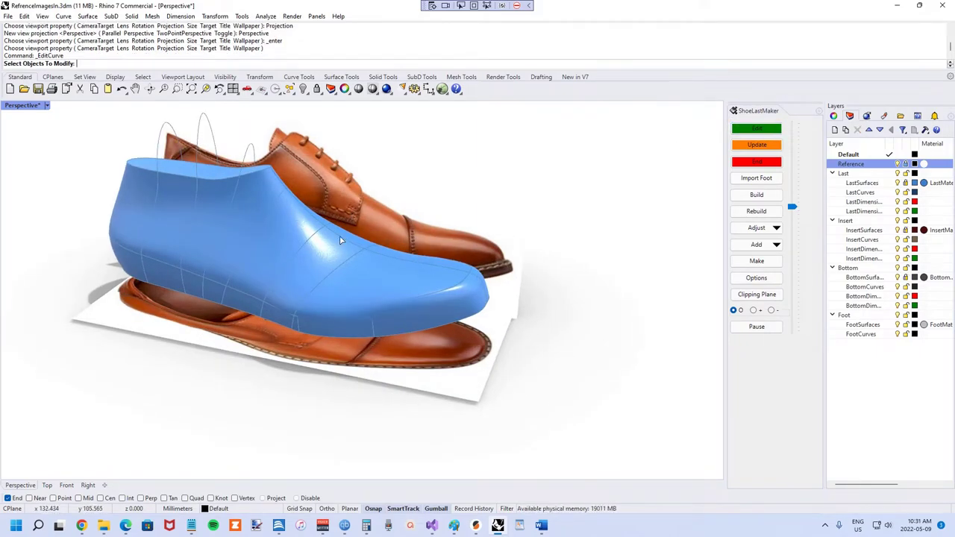
key(Up)
key(Up)
key(Up)
key(Up)
key(Up)
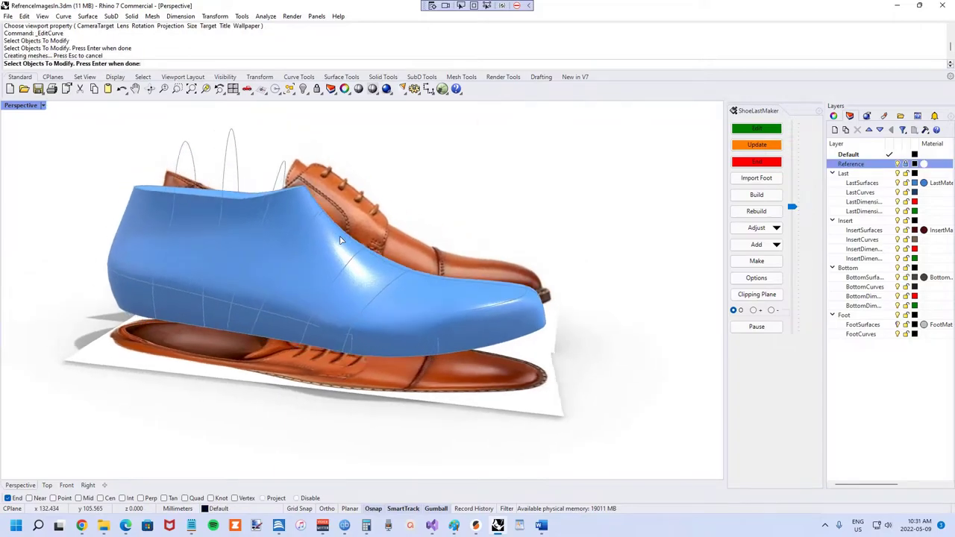
key(Return)
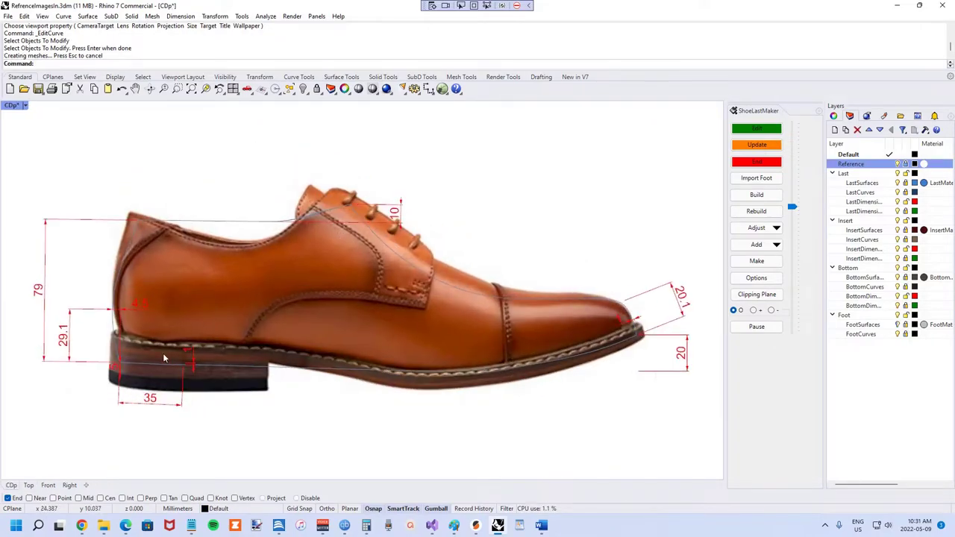
Set the heel height dimension at the back of the last to 15 mm and update the profile curve.
double_click(114, 371)
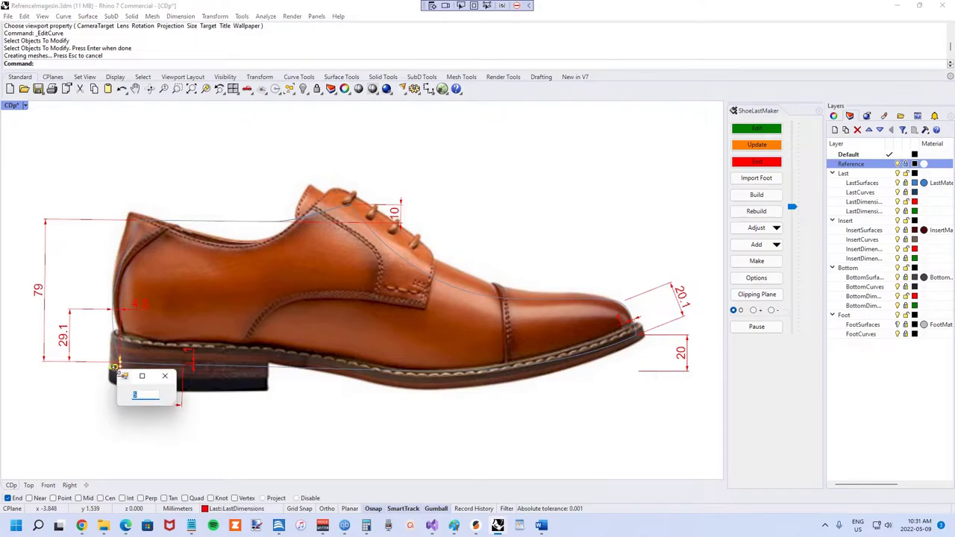
text(15)
key(Return)
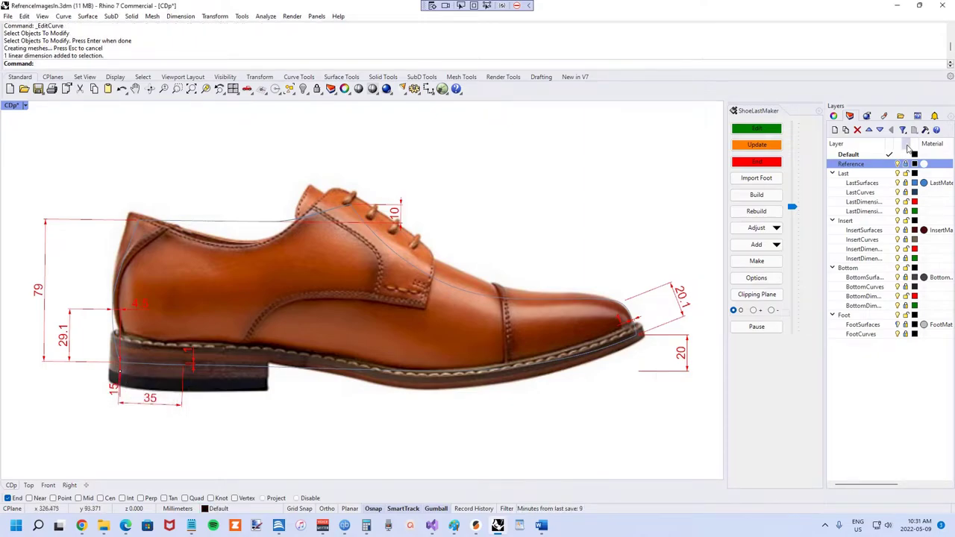
click(750, 145)
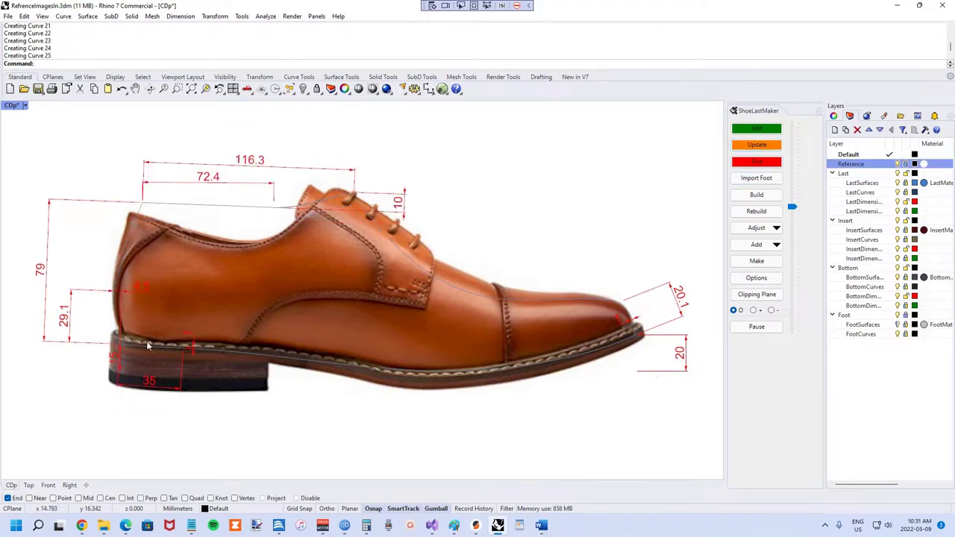
Raise the heel height dimension to 18 mm and update the profile curve.
double_click(113, 357)
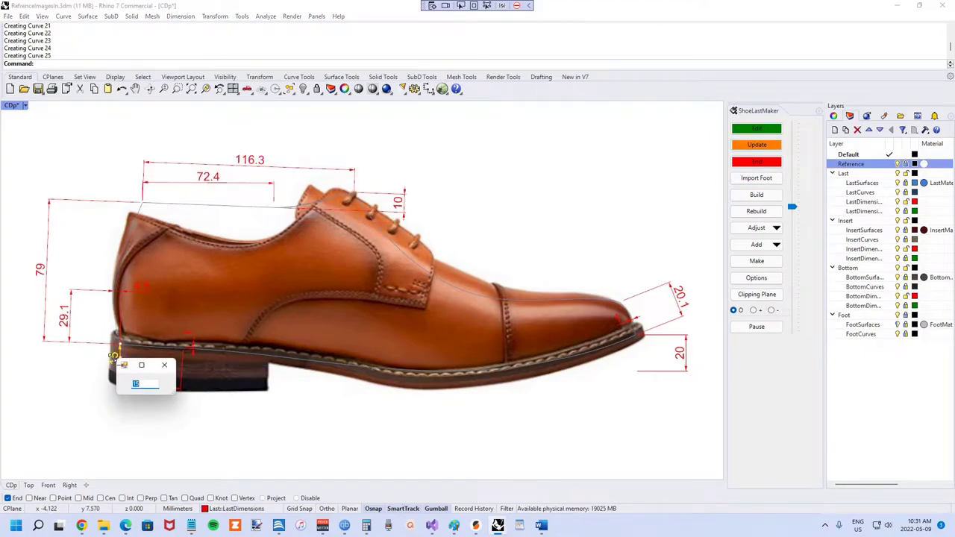
key(Return)
click(740, 148)
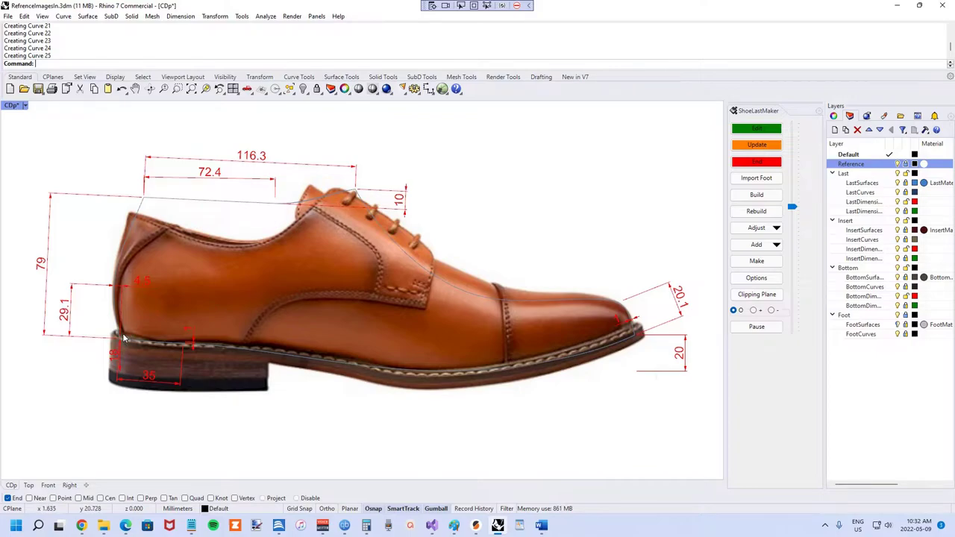
Set the toe spring dimension below the toe tip to 24 mm and update the profile curve.
scroll(125, 338, up, 5)
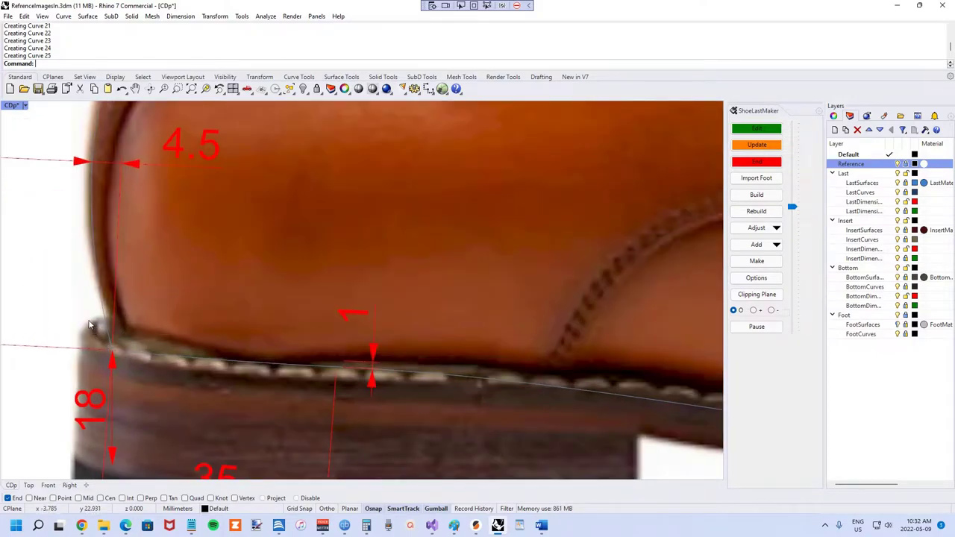
scroll(105, 342, down, 5)
scroll(92, 319, down, 2)
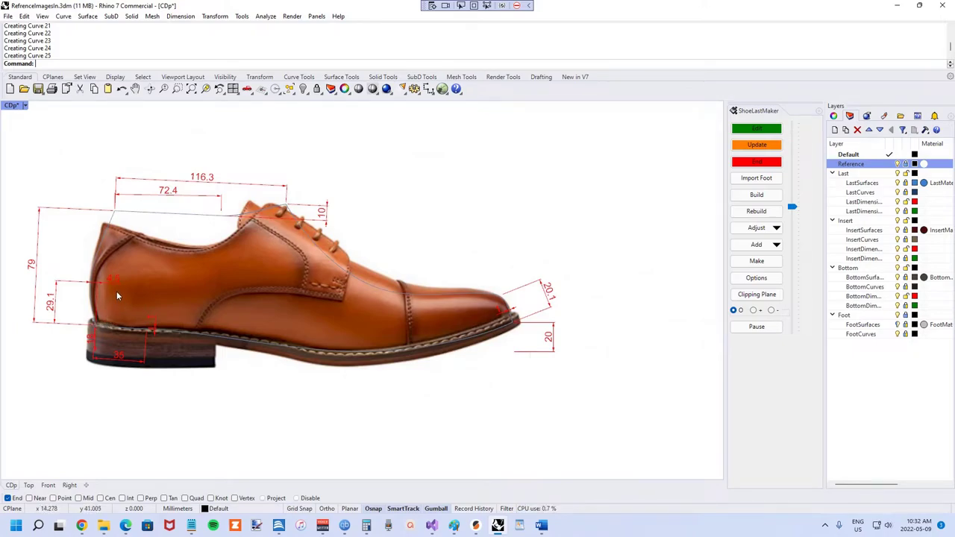
scroll(121, 284, up, 2)
scroll(162, 280, down, 2)
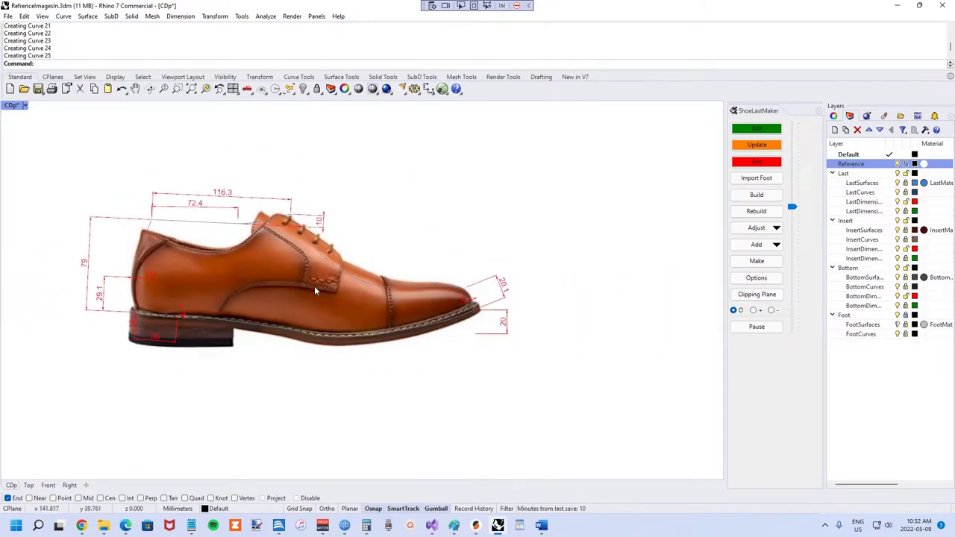
scroll(323, 313, up, 2)
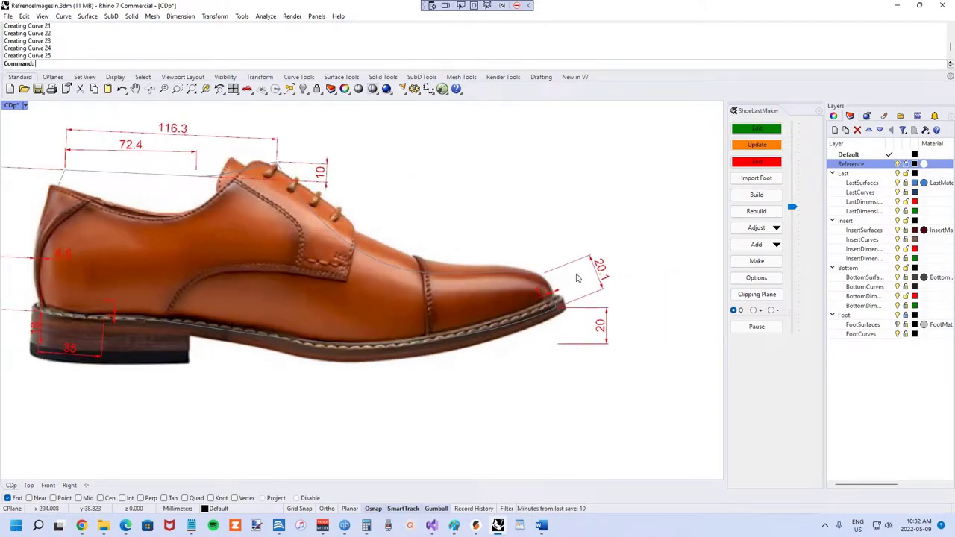
scroll(613, 308, up, 2)
scroll(613, 308, up, 2)
double_click(596, 337)
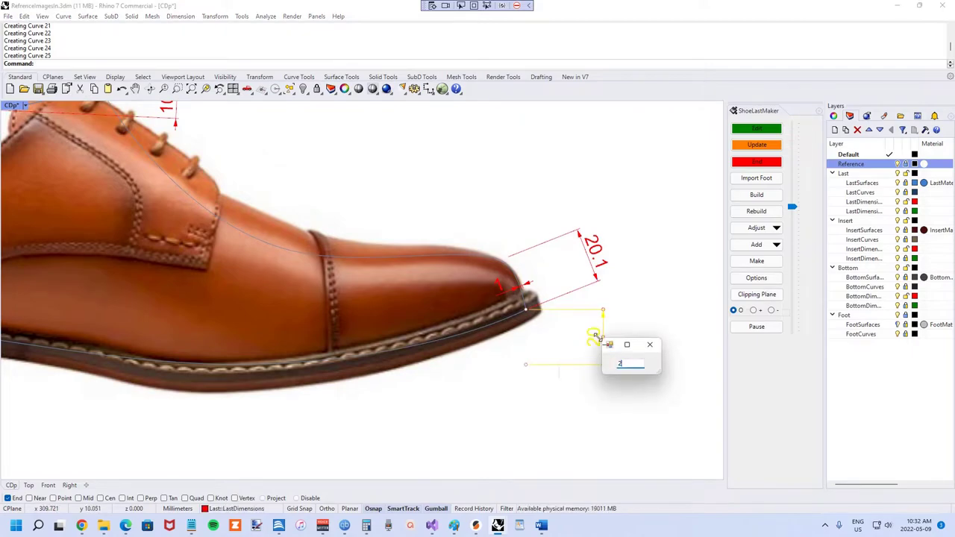
text(24)
key(Return)
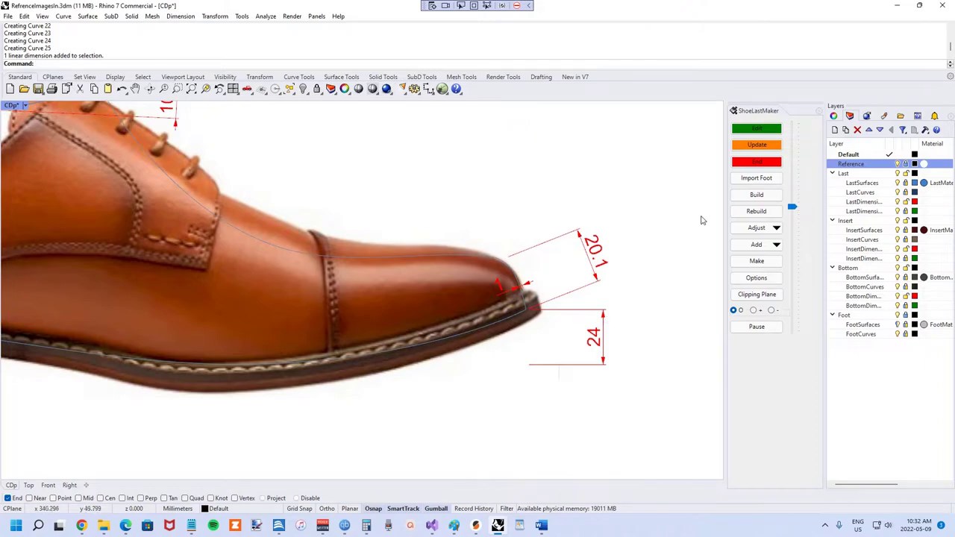
click(738, 151)
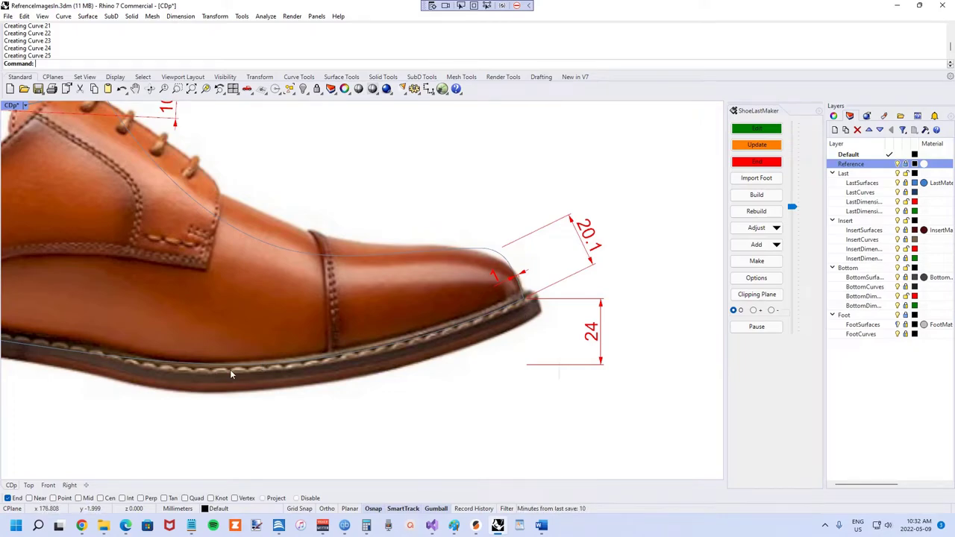
Nudge the side-view reference picture slightly in the vertical direction to align it with the last's profile curve.
scroll(241, 366, down, 3)
scroll(227, 365, up, 4)
scroll(260, 326, down, 5)
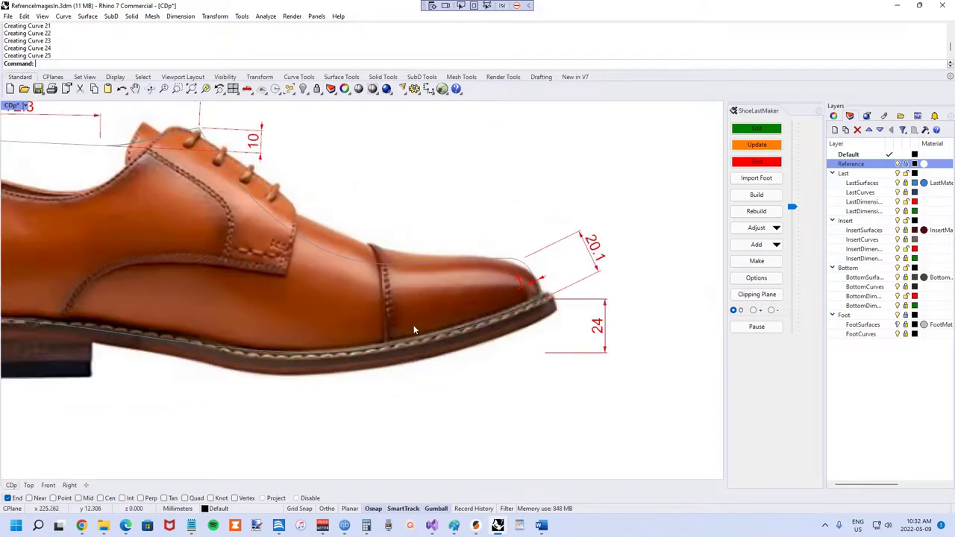
scroll(281, 292, up, 2)
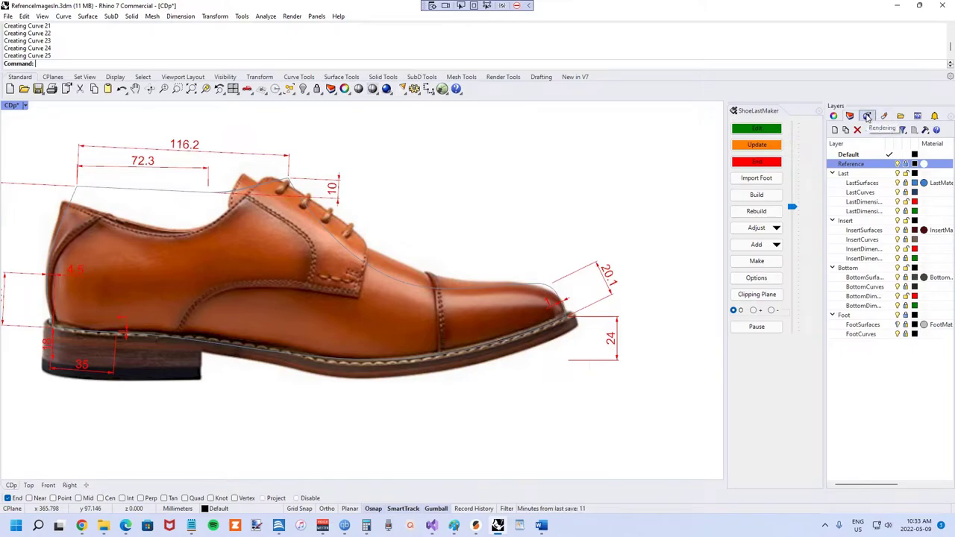
click(314, 276)
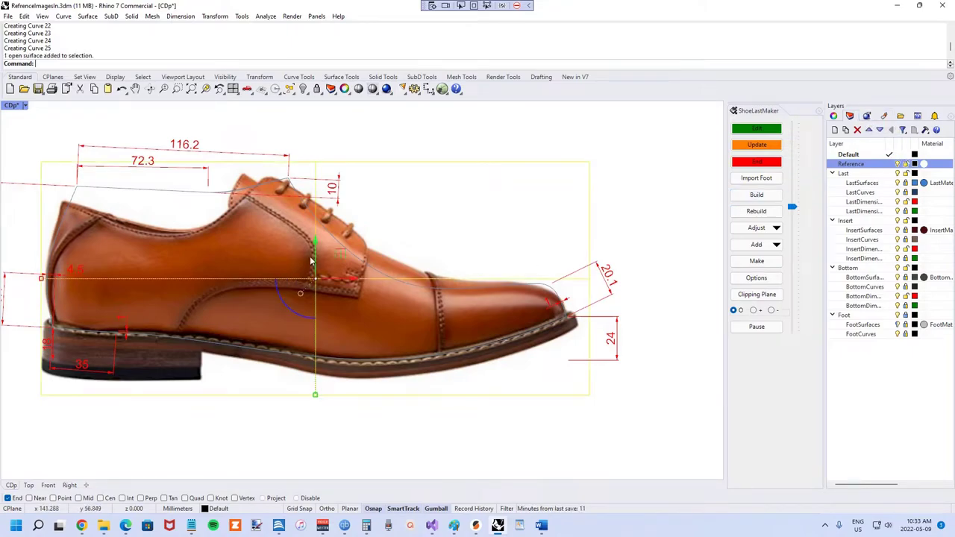
drag(315, 238, 315, 241)
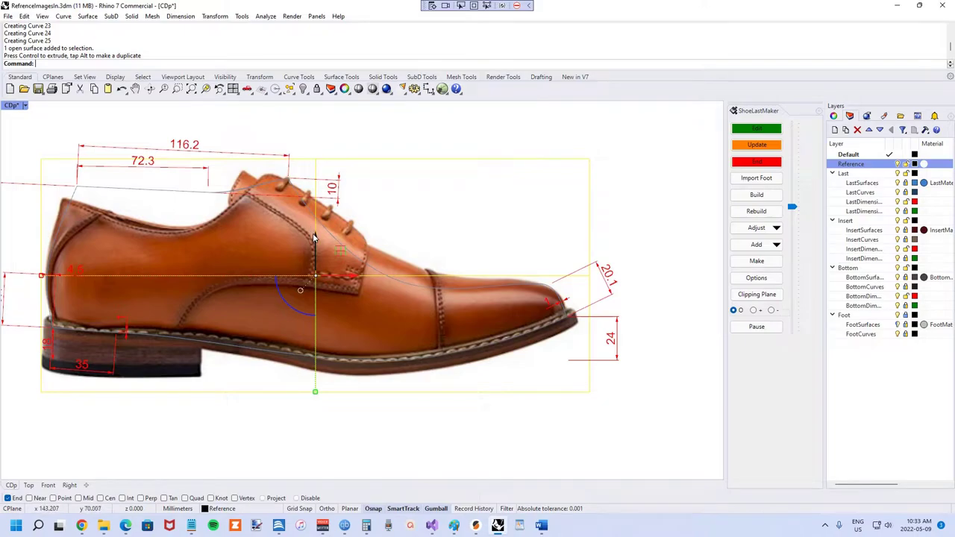
drag(321, 241, 314, 243)
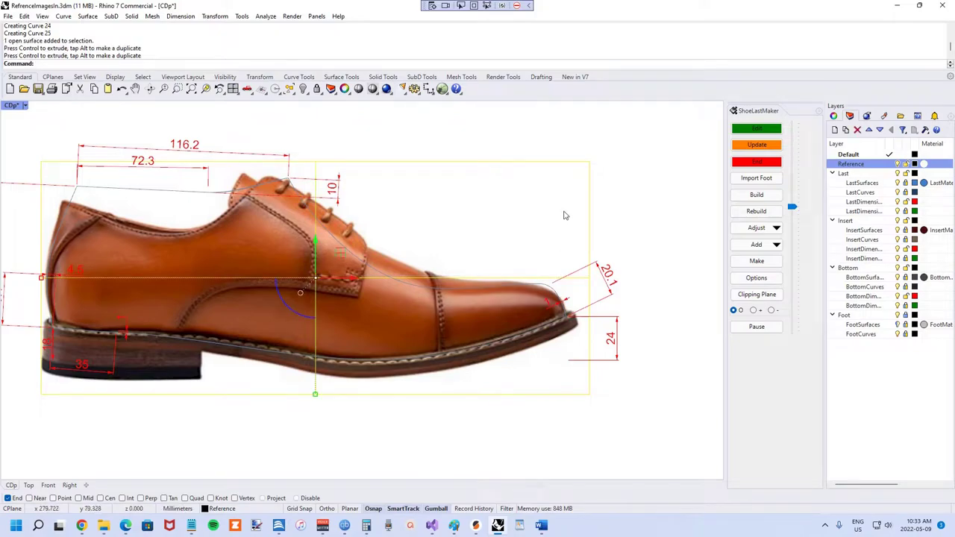
key(Escape)
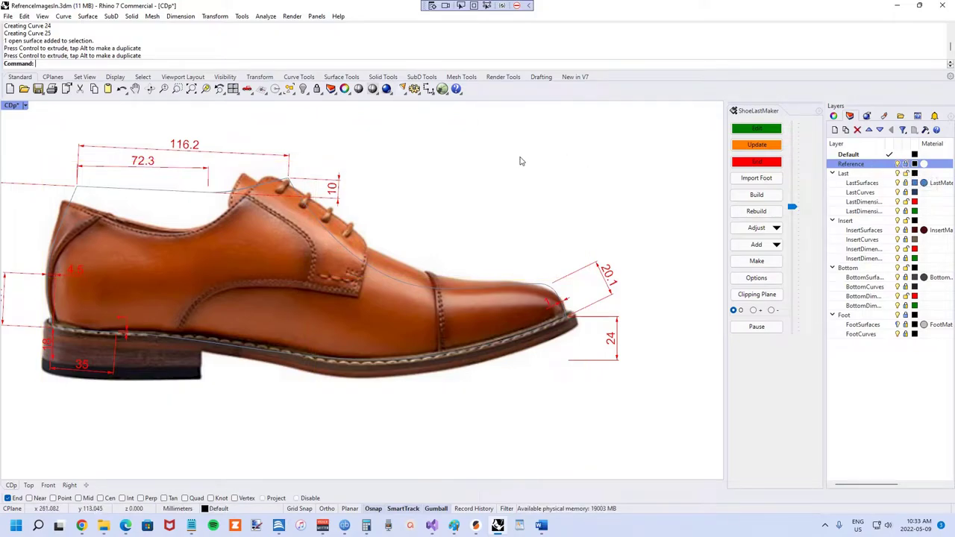
Set the heel height dimension to 19 mm and update the profile curve.
scroll(129, 328, up, 5)
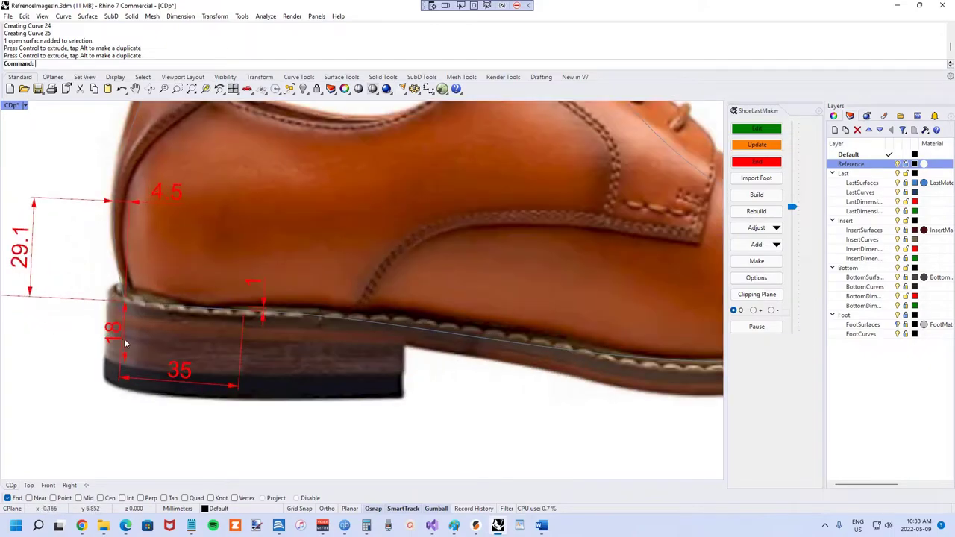
click(114, 338)
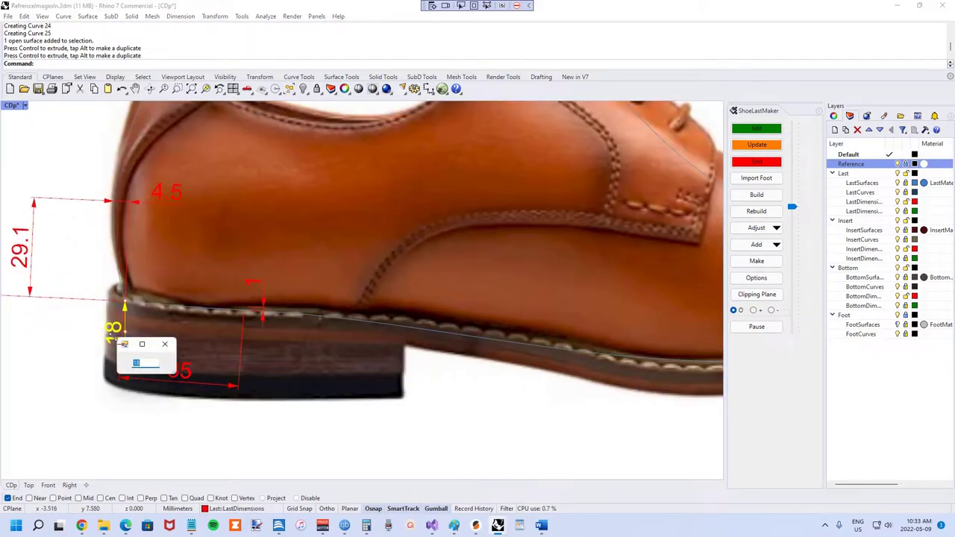
click(136, 363)
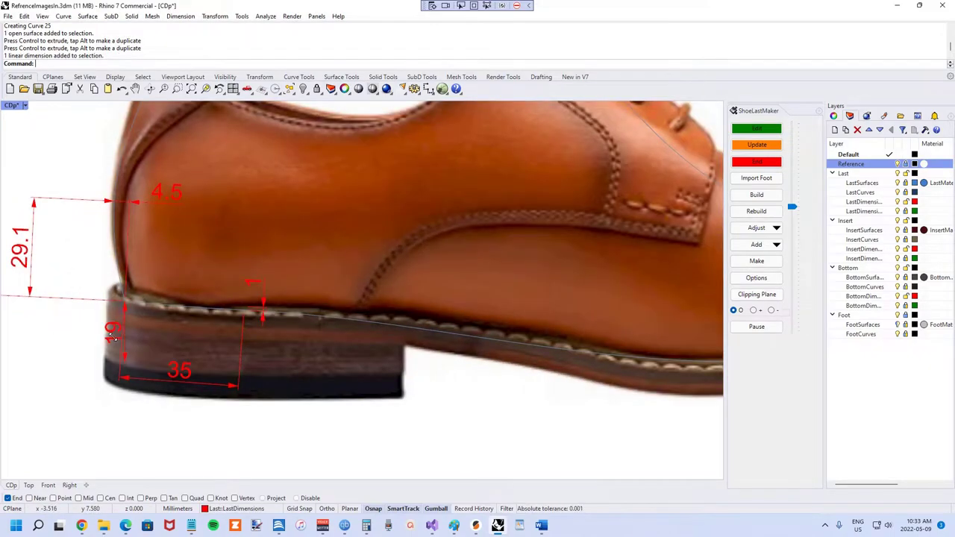
click(744, 147)
Set the small offset dimension at the front of the toe to 3 mm and update the profile curve.
scroll(70, 262, down, 4)
scroll(470, 261, up, 5)
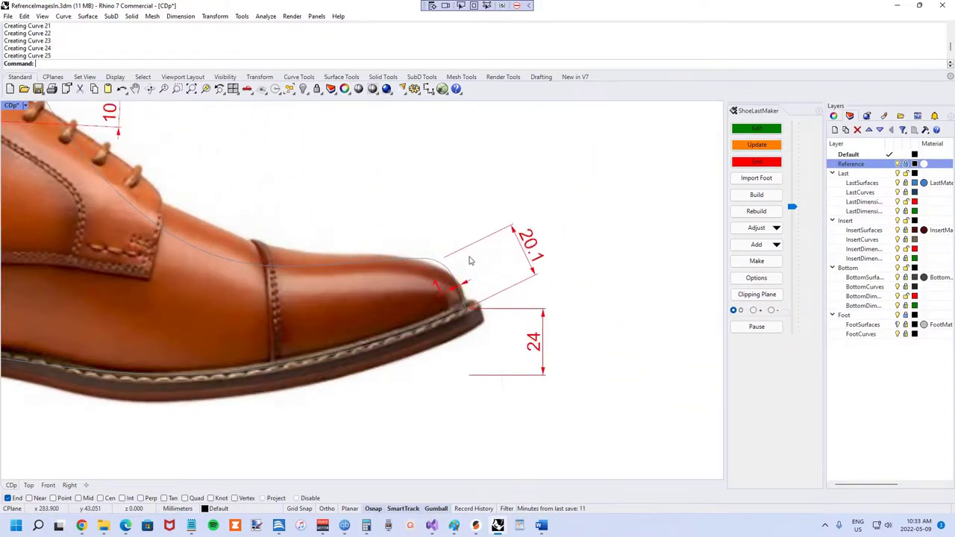
scroll(461, 272, up, 3)
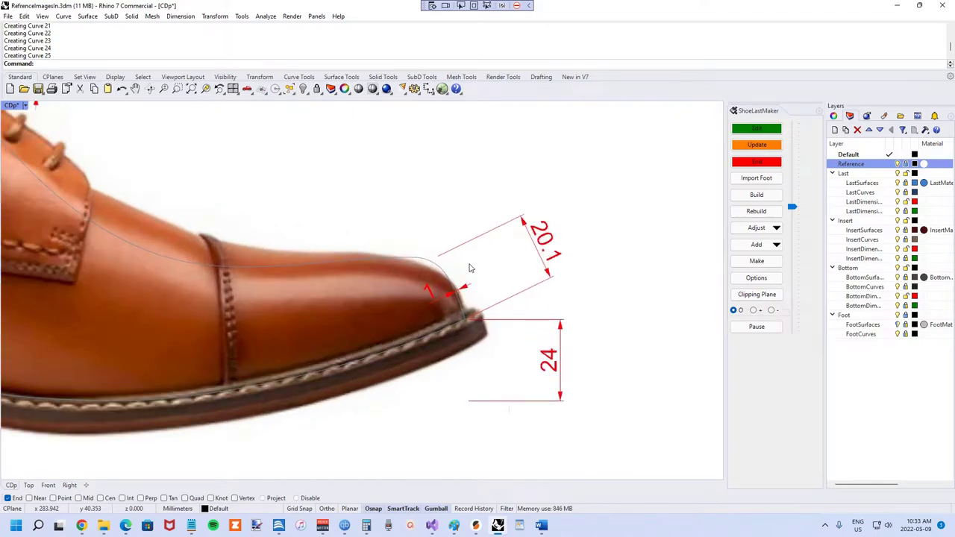
scroll(432, 269, down, 2)
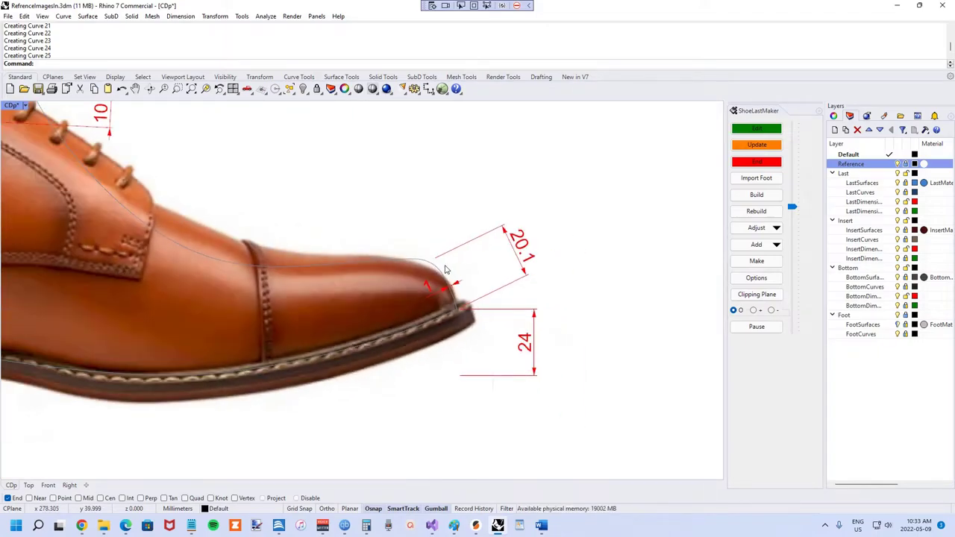
scroll(461, 291, up, 2)
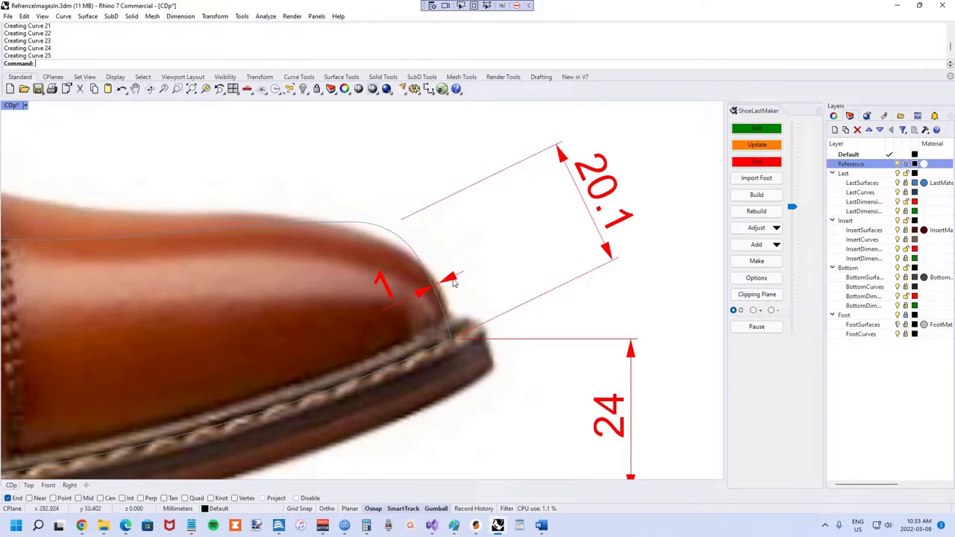
double_click(452, 281)
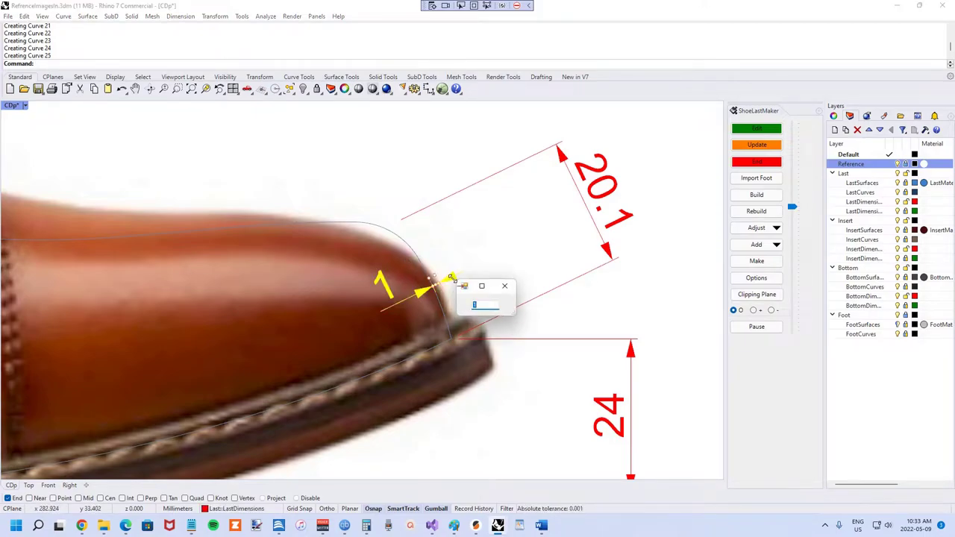
text(3)
key(Return)
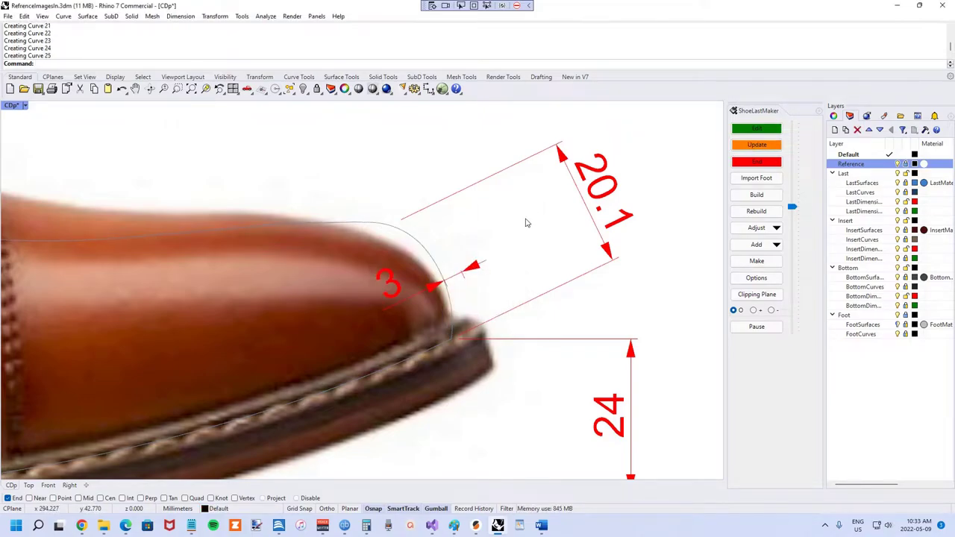
Scale the side-view reference picture up slightly from the heel's bottom point so it better matches the last's profile curve.
scroll(526, 221, down, 3)
scroll(500, 231, up, 2)
scroll(496, 245, down, 1)
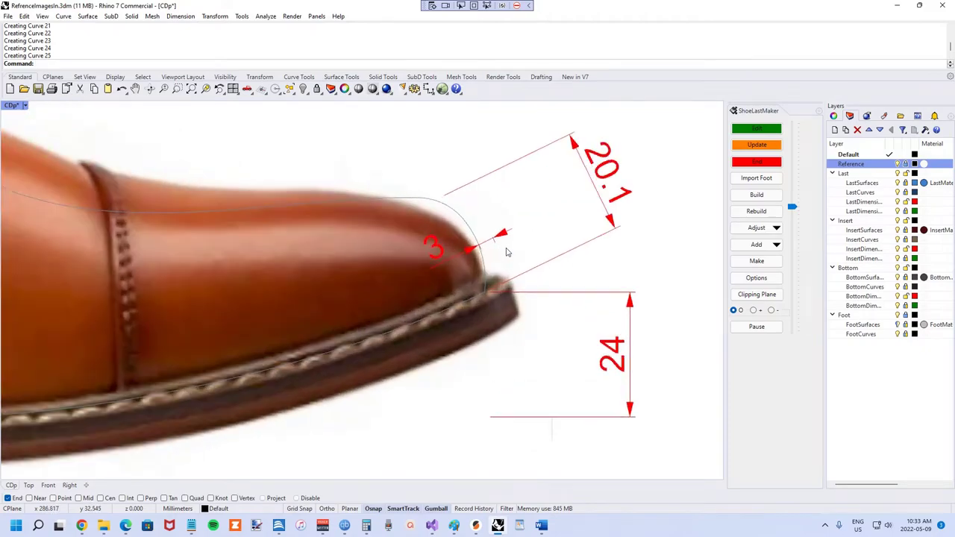
scroll(506, 252, down, 5)
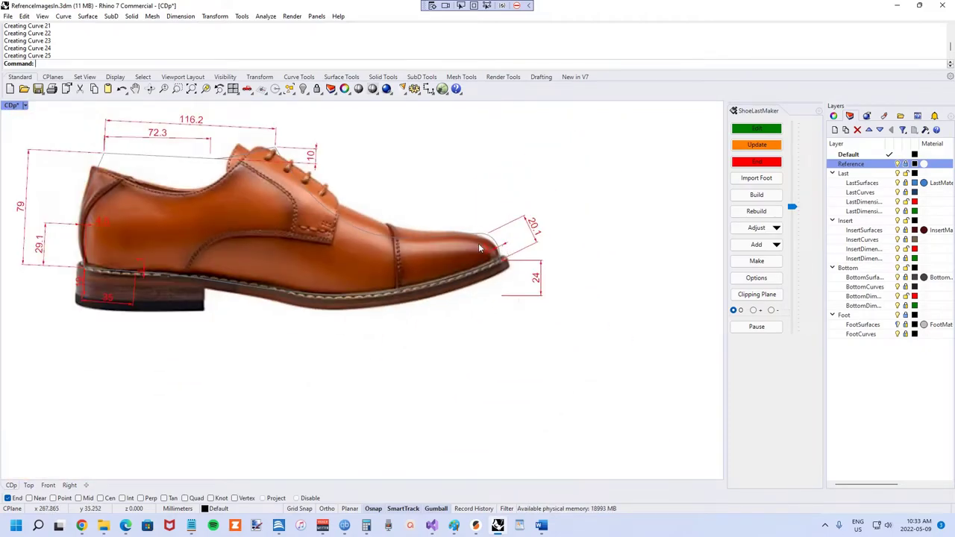
scroll(479, 243, down, 3)
scroll(512, 197, up, 3)
scroll(512, 197, up, 2)
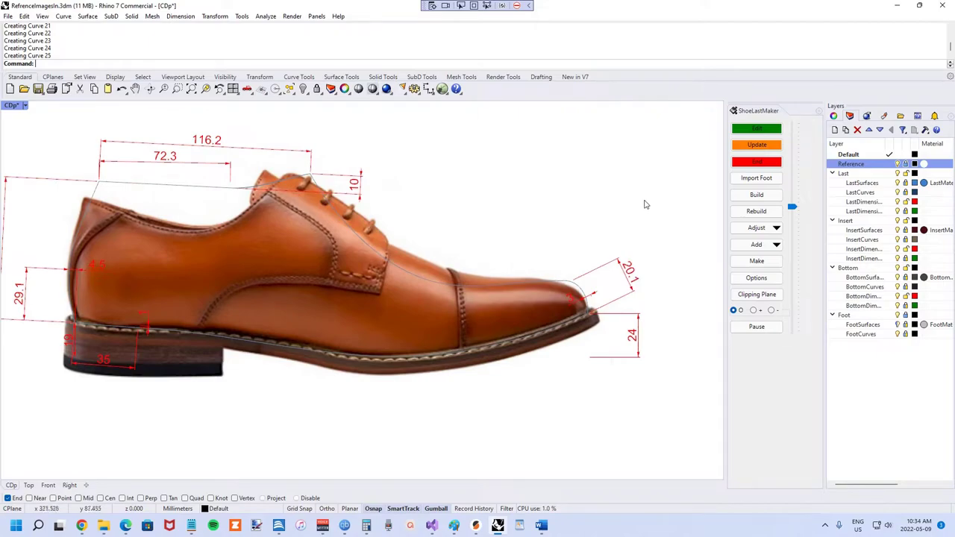
click(356, 288)
key(Return)
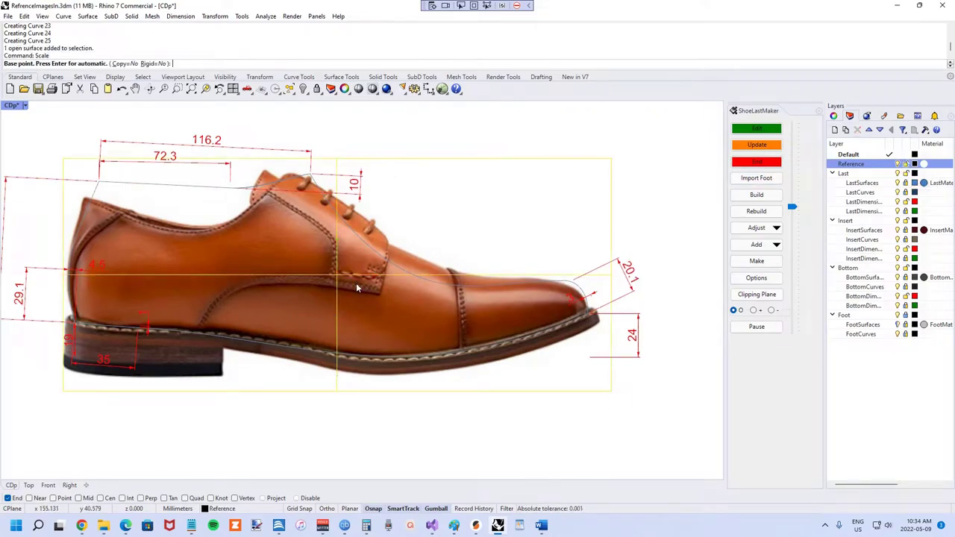
click(75, 323)
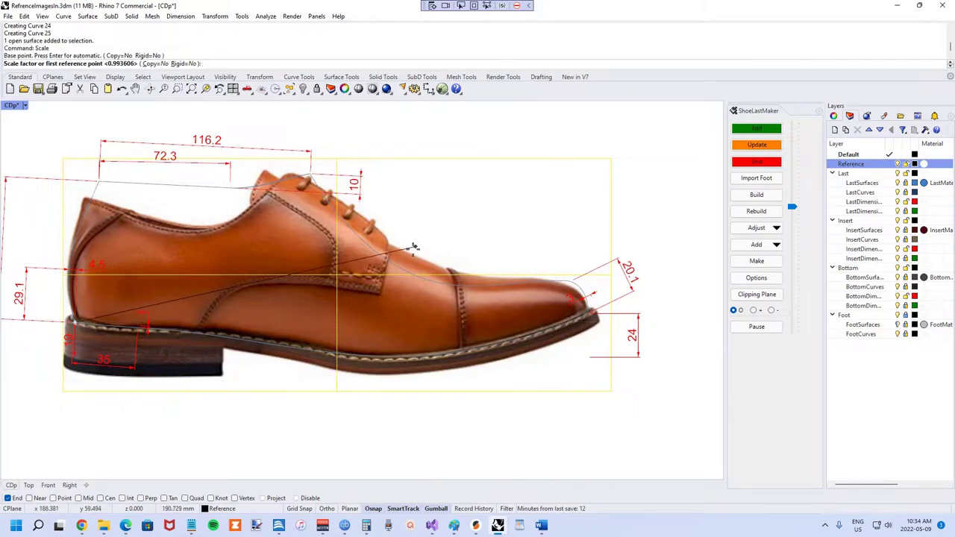
click(463, 436)
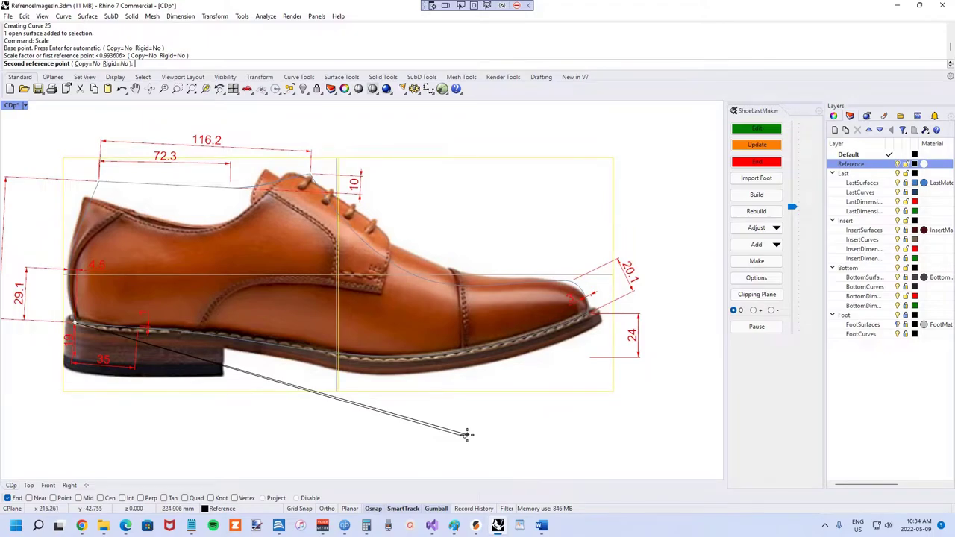
click(468, 437)
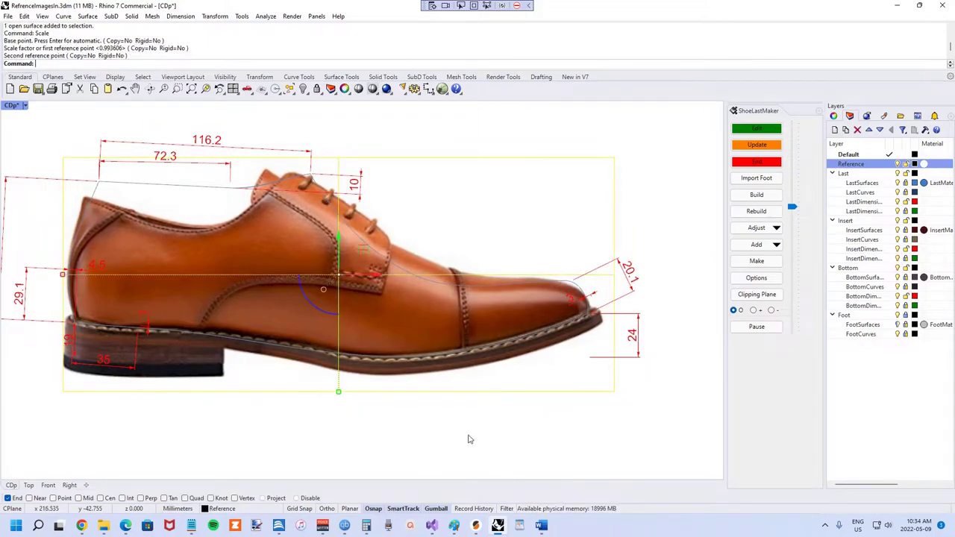
click(566, 133)
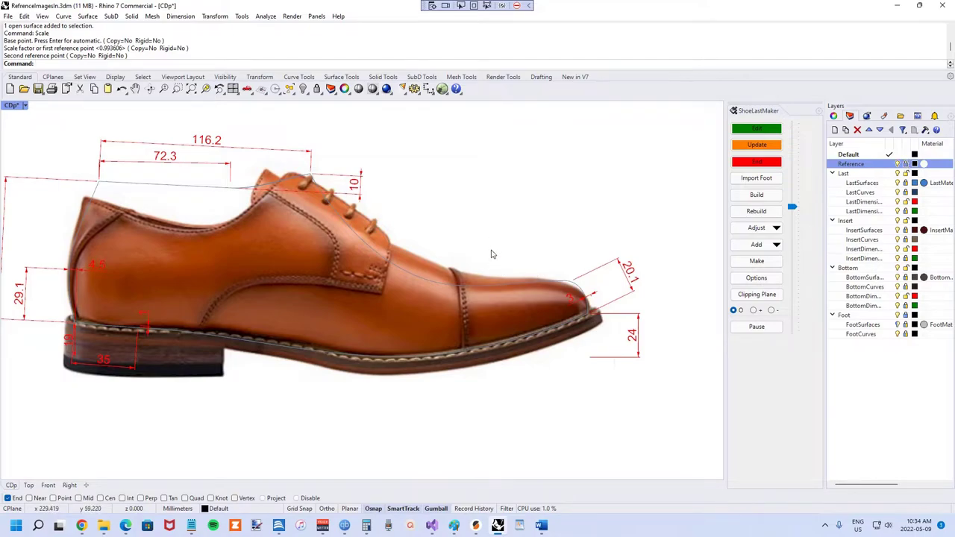
Shift the side-view reference picture slightly backward to line up its heel with the last's back curve.
scroll(175, 284, up, 6)
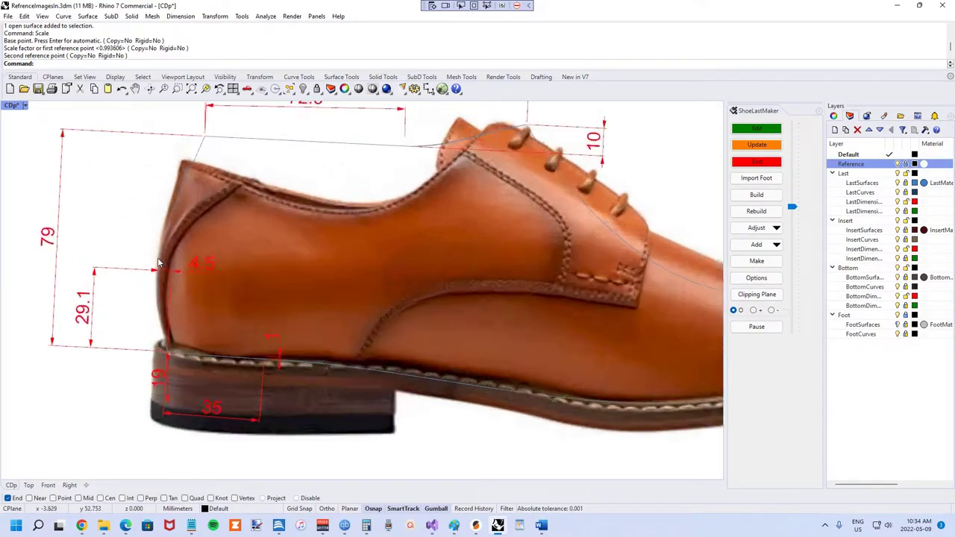
scroll(175, 283, down, 6)
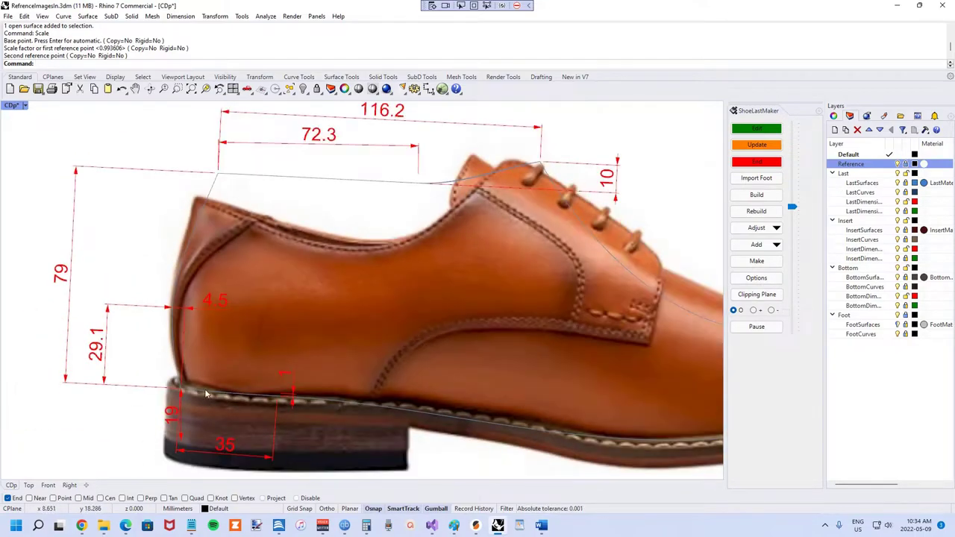
scroll(200, 389, up, 6)
scroll(177, 365, down, 6)
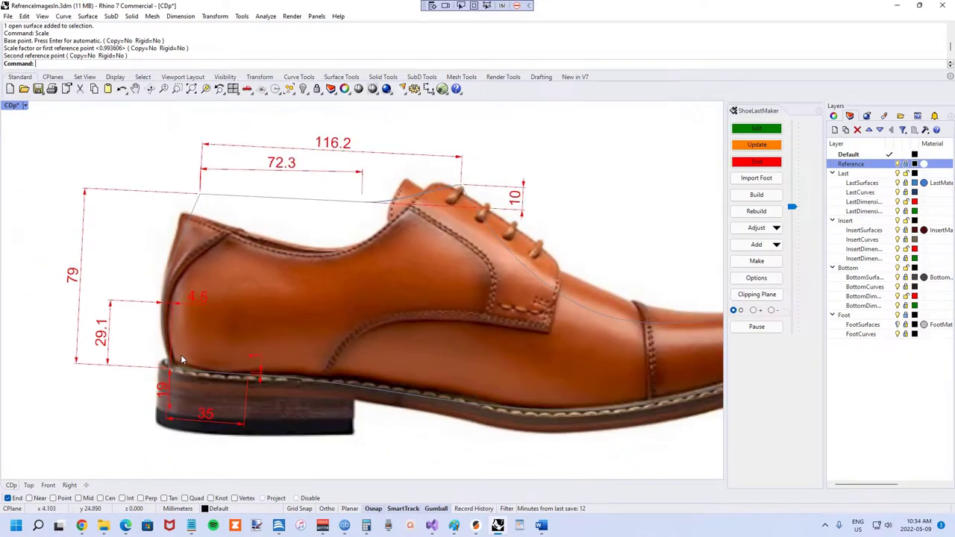
right_drag(206, 354, 172, 353)
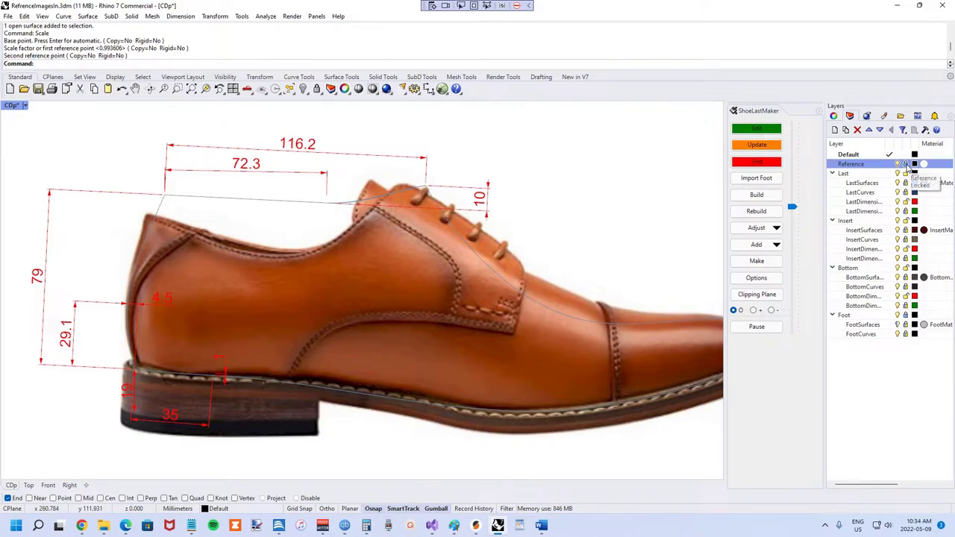
click(236, 317)
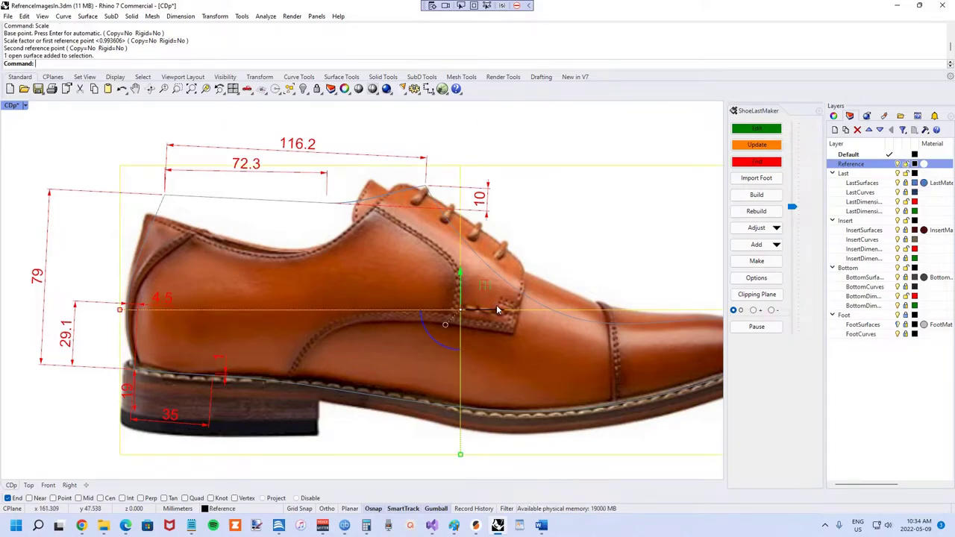
drag(497, 309, 493, 310)
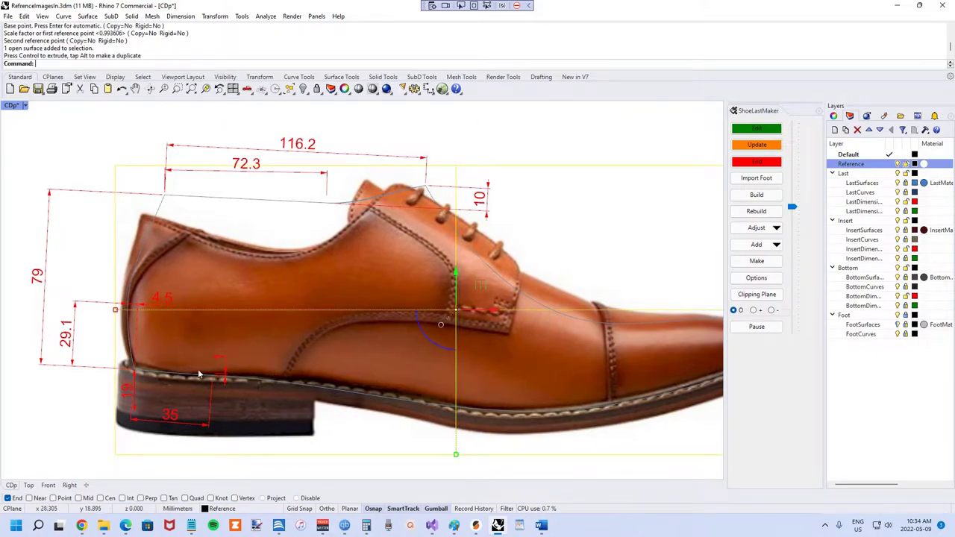
Scale the side-view reference picture up slightly again from the heel's bottom point to align the toe, and relock the Reference layer.
text(cale)
key(Return)
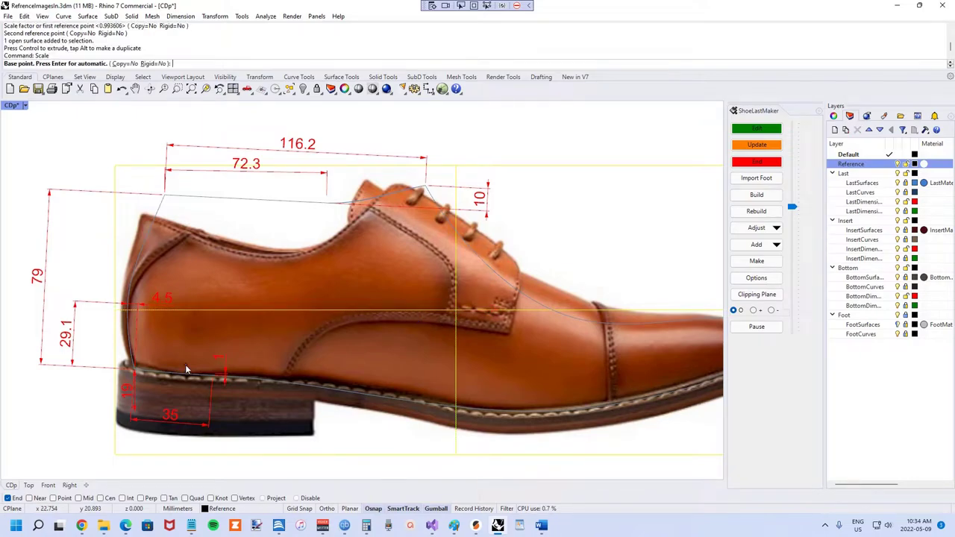
click(125, 367)
scroll(171, 363, down, 2)
scroll(597, 358, up, 5)
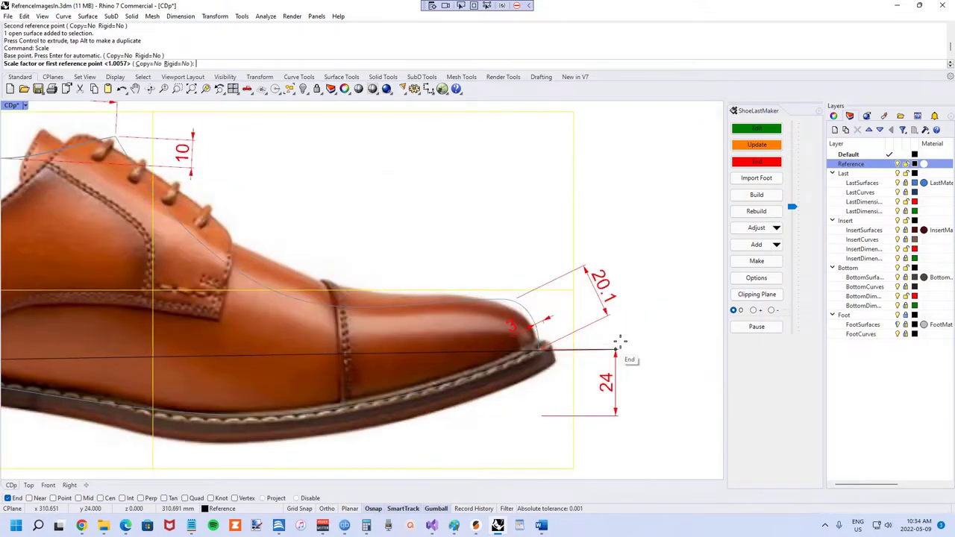
click(630, 327)
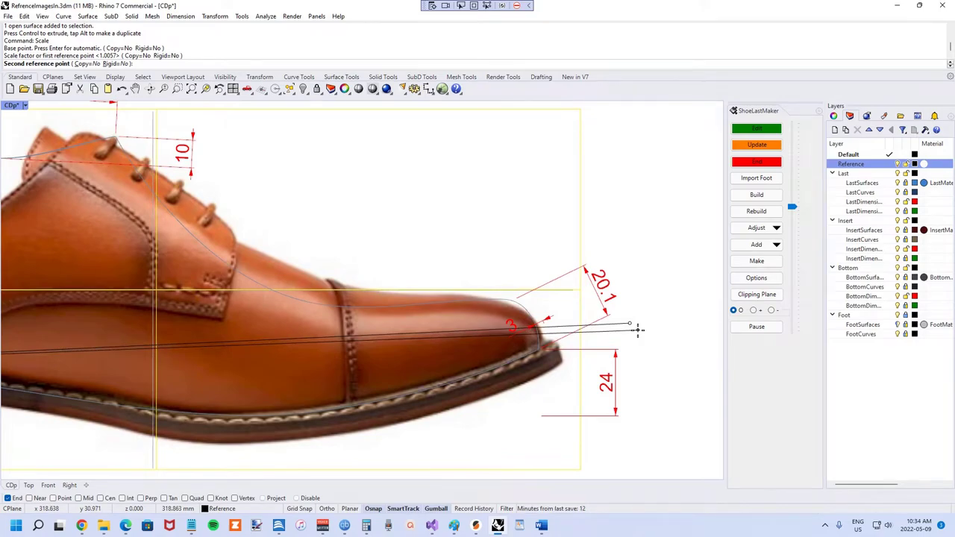
click(636, 332)
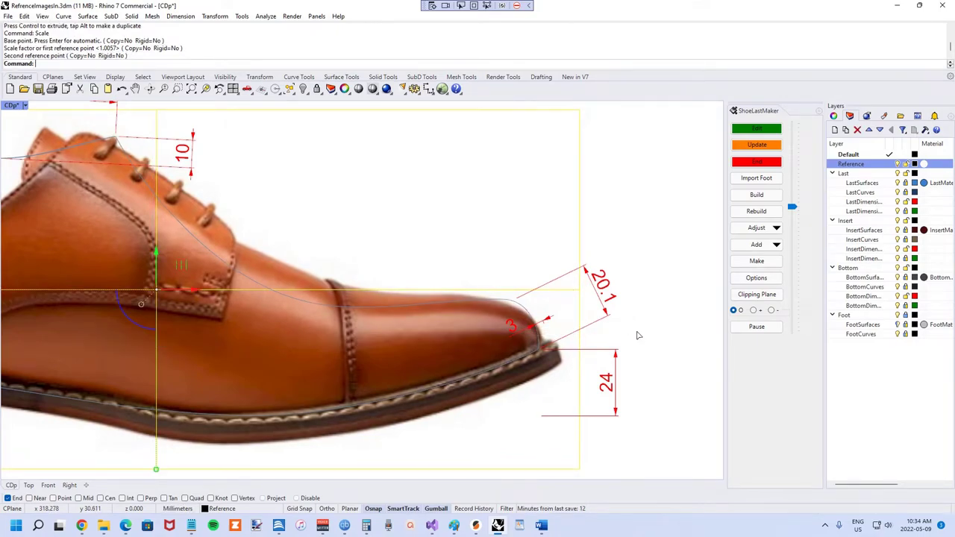
key(Escape)
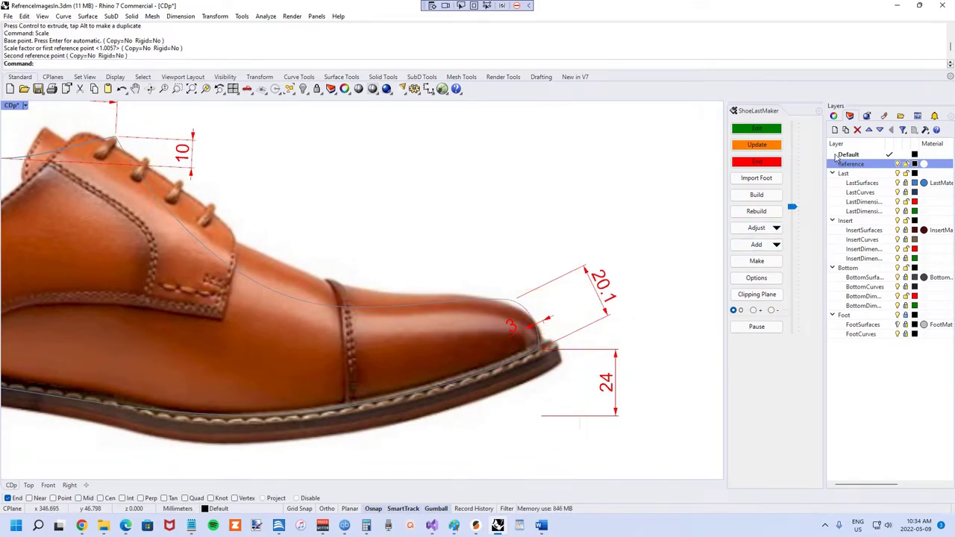
Try a toe spring dimension of 23 mm below the toe tip and update the profile curve.
double_click(605, 382)
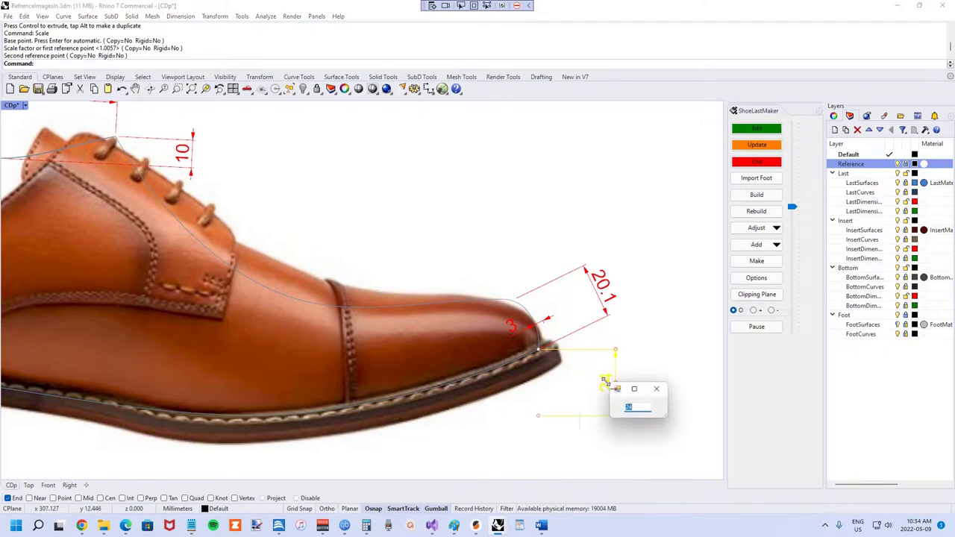
text(23)
key(Return)
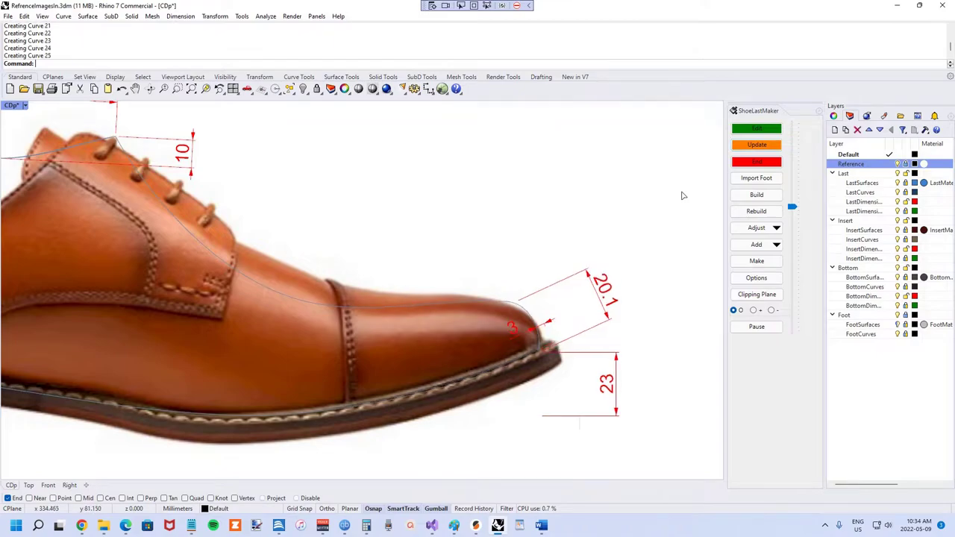
Set the toe spring dimension below the toe tip to 25 mm and finish the profile edit to rebuild the last.
double_click(606, 384)
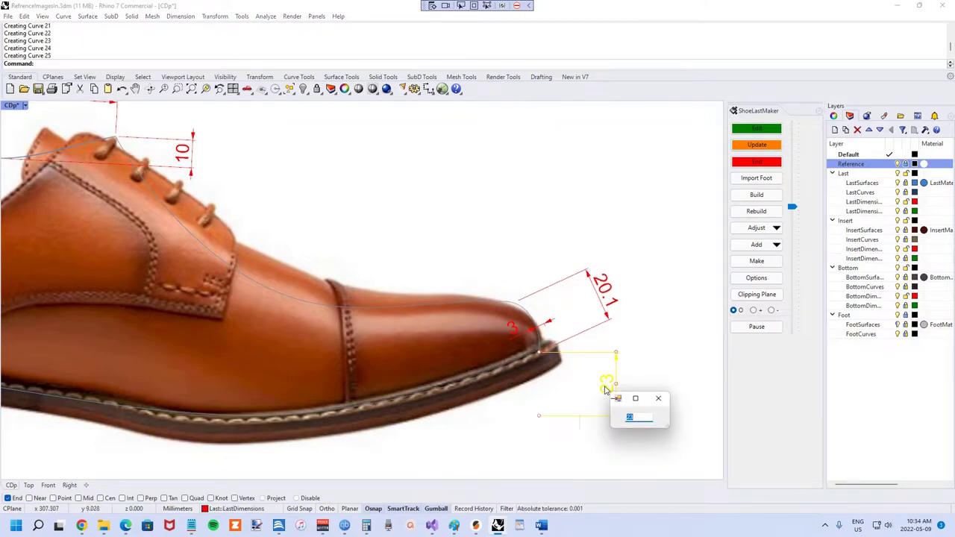
key(Return)
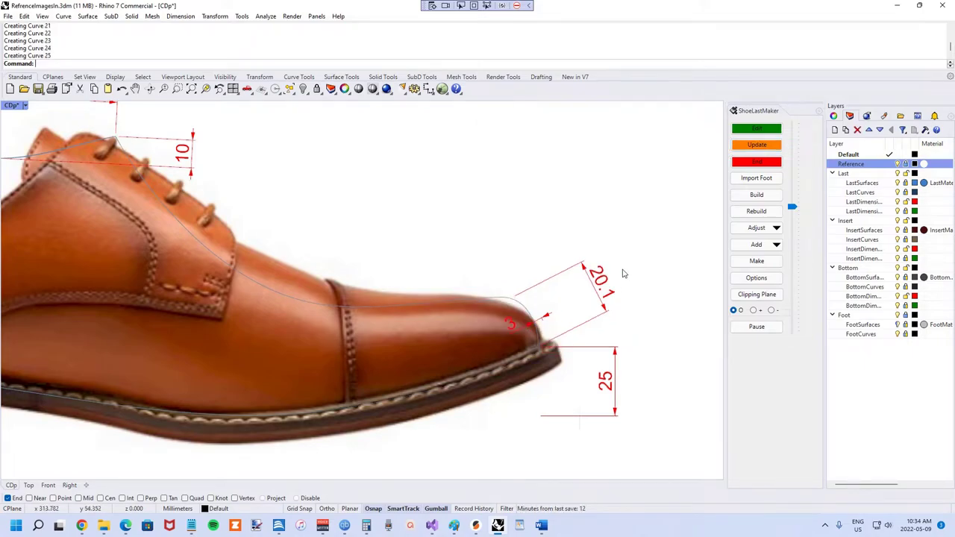
scroll(597, 299, down, 3)
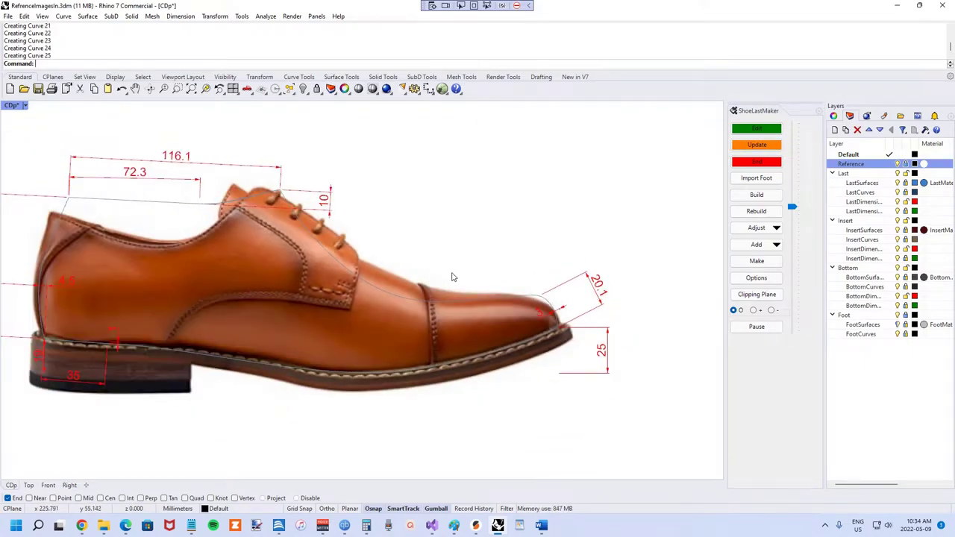
scroll(373, 255, down, 1)
scroll(365, 254, up, 1)
shift+right_drag(365, 255, 396, 263)
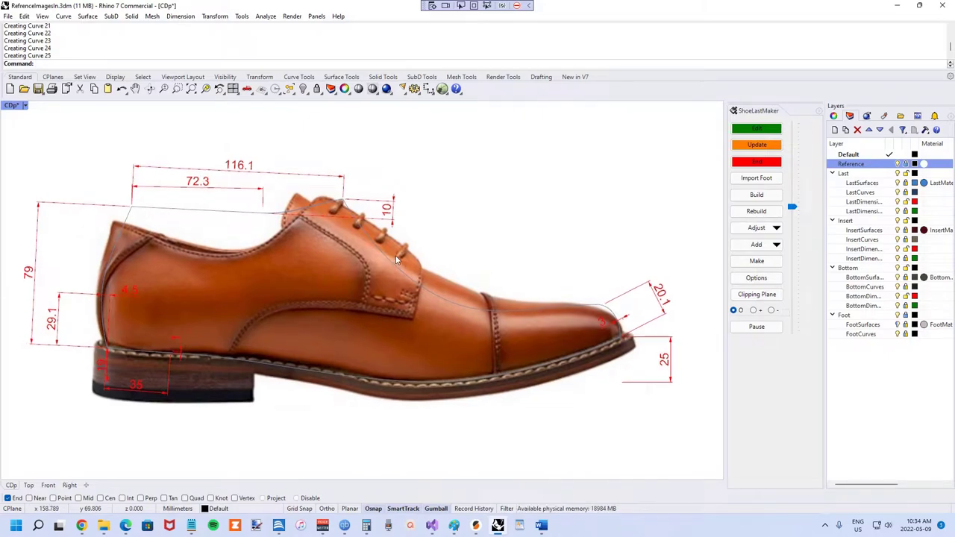
click(746, 164)
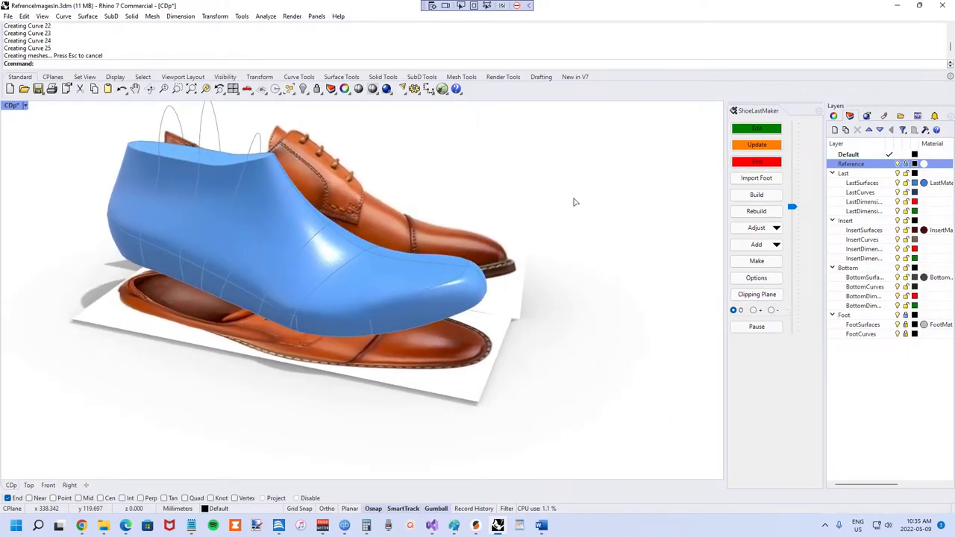
right_drag(490, 207, 461, 233)
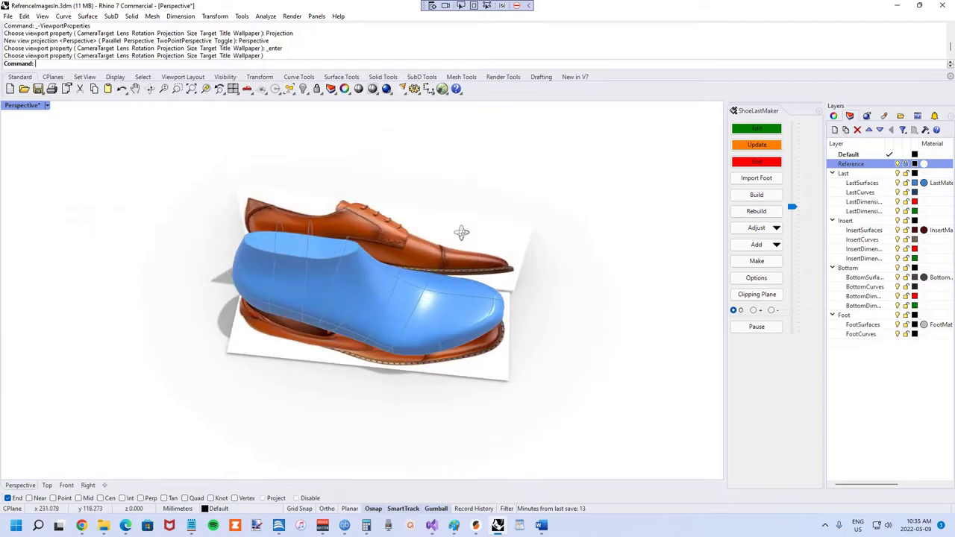
Change the visible dimensions from Linear to Angular and CP Spacing in the last options, and save the file.
click(757, 278)
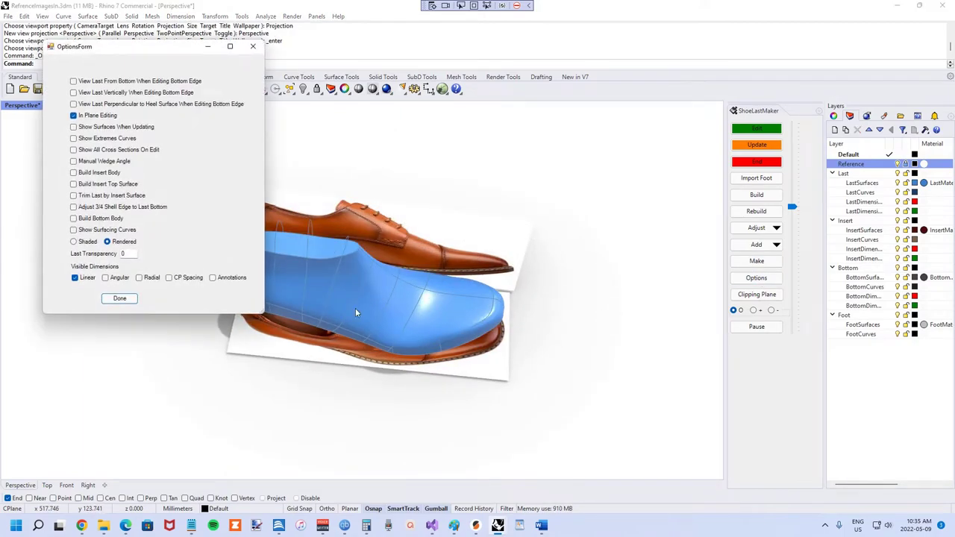
click(84, 278)
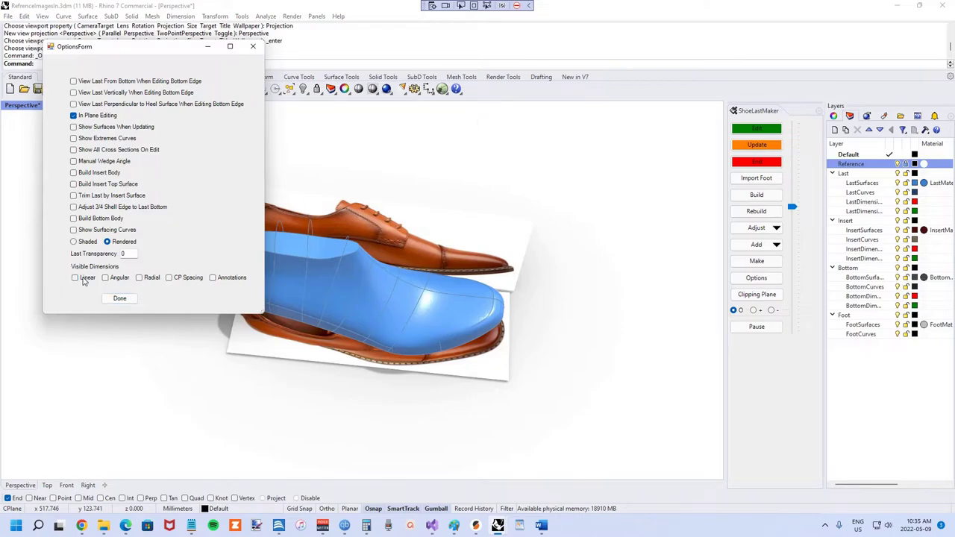
click(115, 279)
click(123, 299)
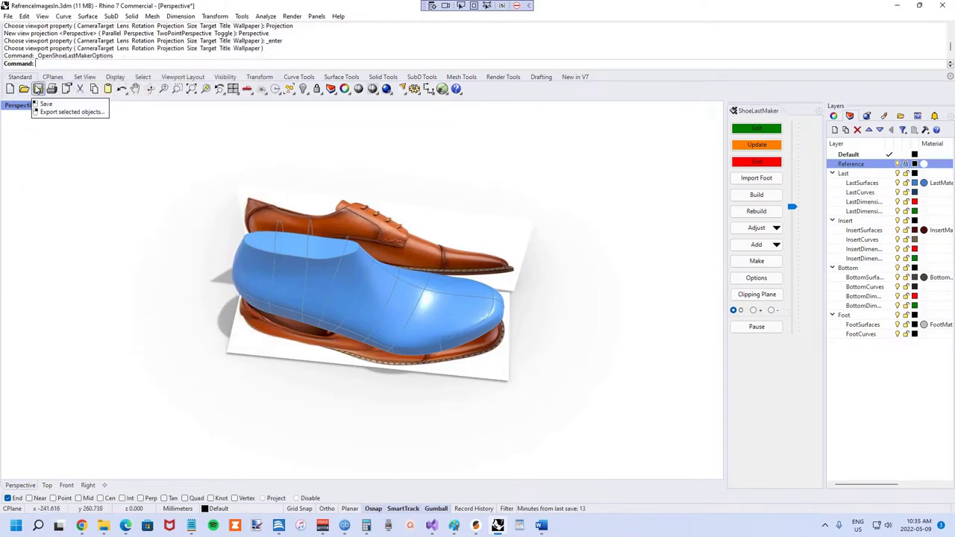
click(38, 88)
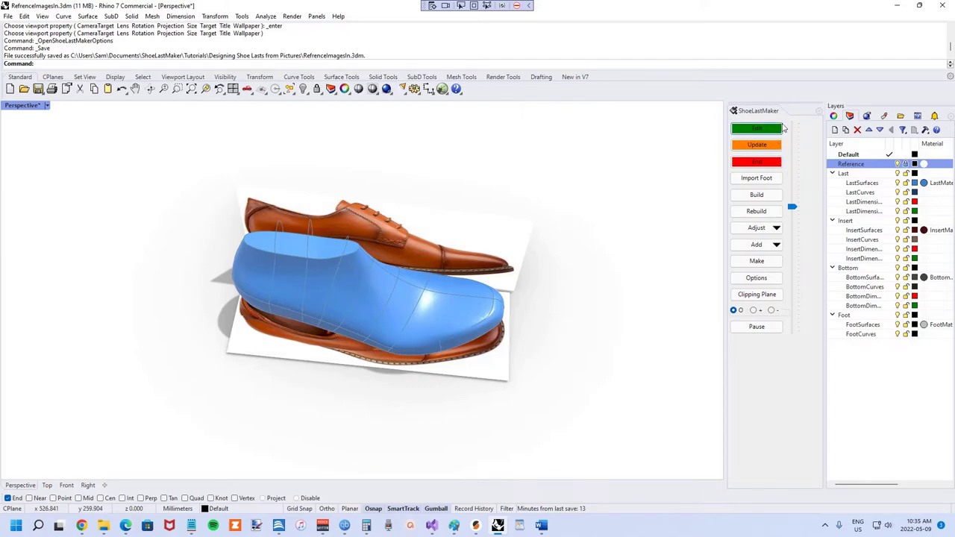
Open the last's bottom edge curve for editing over the top-view reference picture.
click(754, 129)
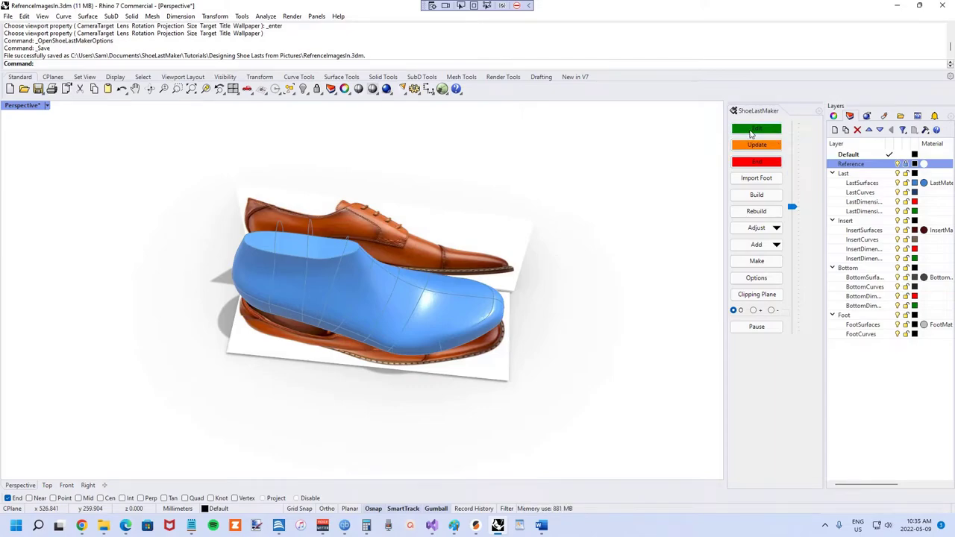
click(475, 343)
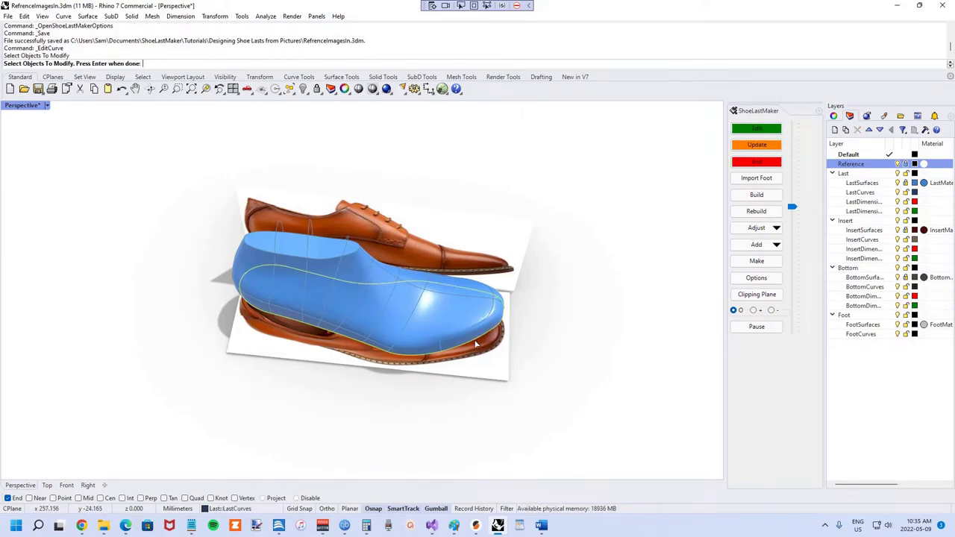
key(Return)
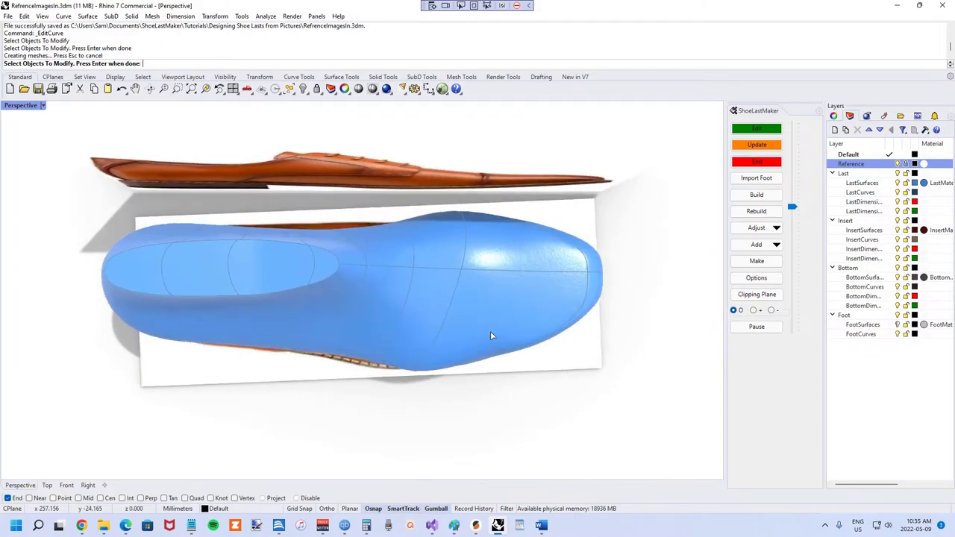
right_drag(662, 380, 597, 375)
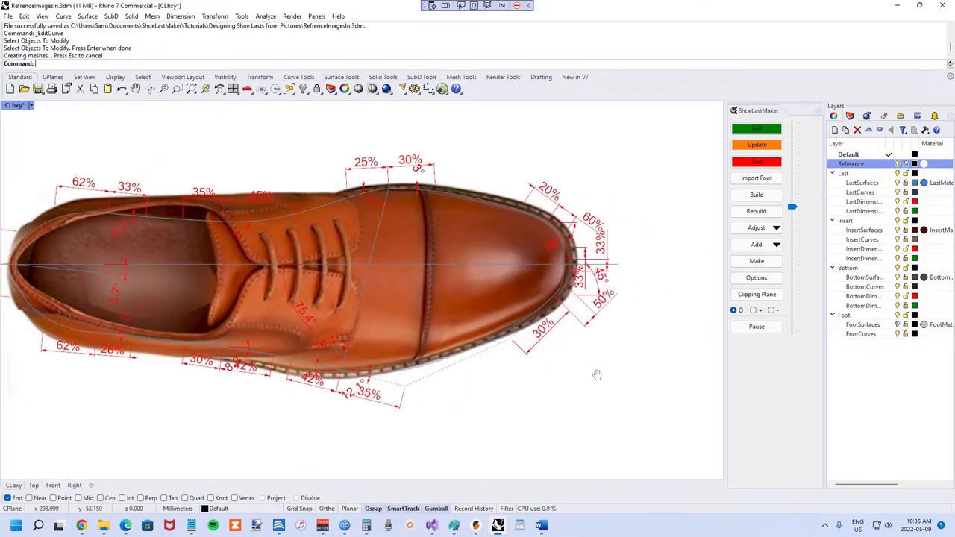
Try -5° for the 14.1° and 12.1° angles beside the ball line on the forefoot's lower edge and update the curve.
scroll(448, 358, up, 6)
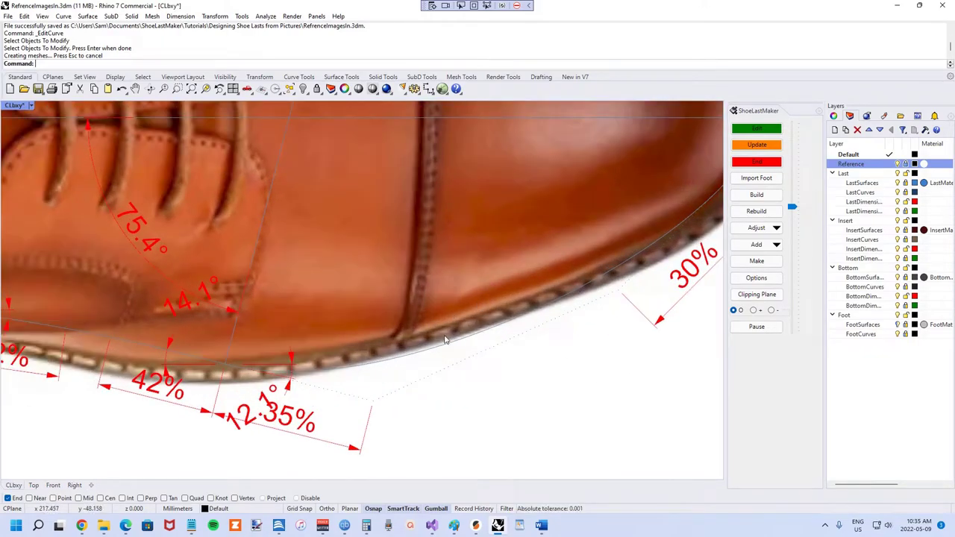
scroll(427, 344, down, 4)
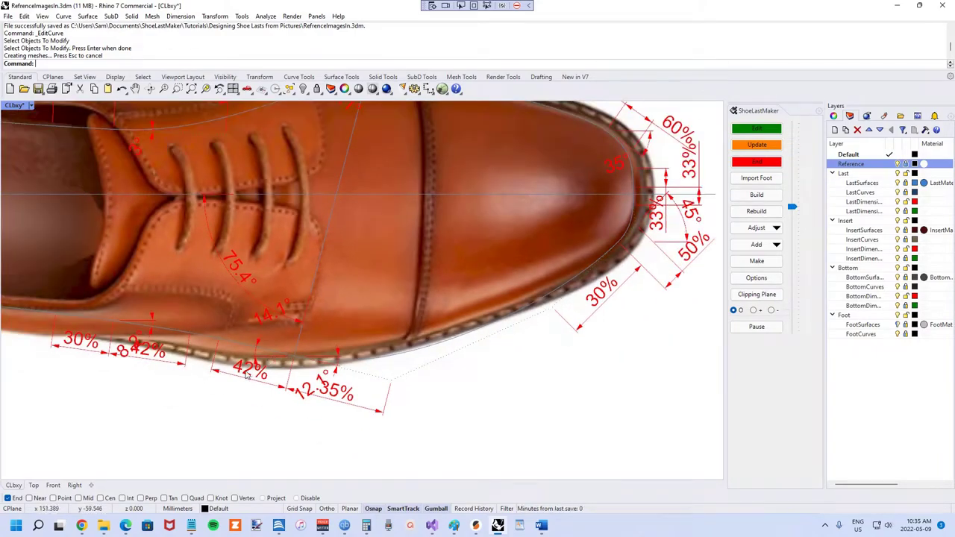
scroll(246, 375, up, 1)
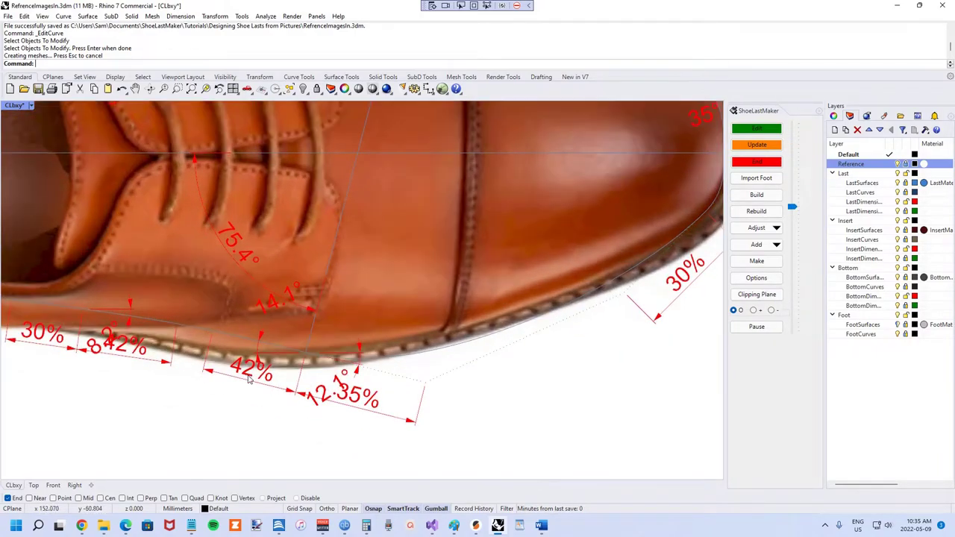
double_click(272, 312)
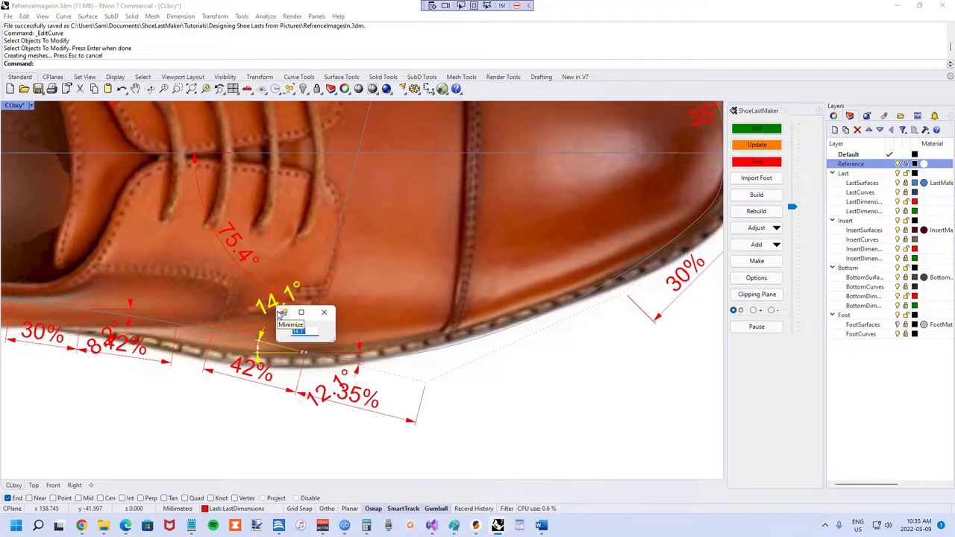
key(BackSpace)
text(5)
key(Return)
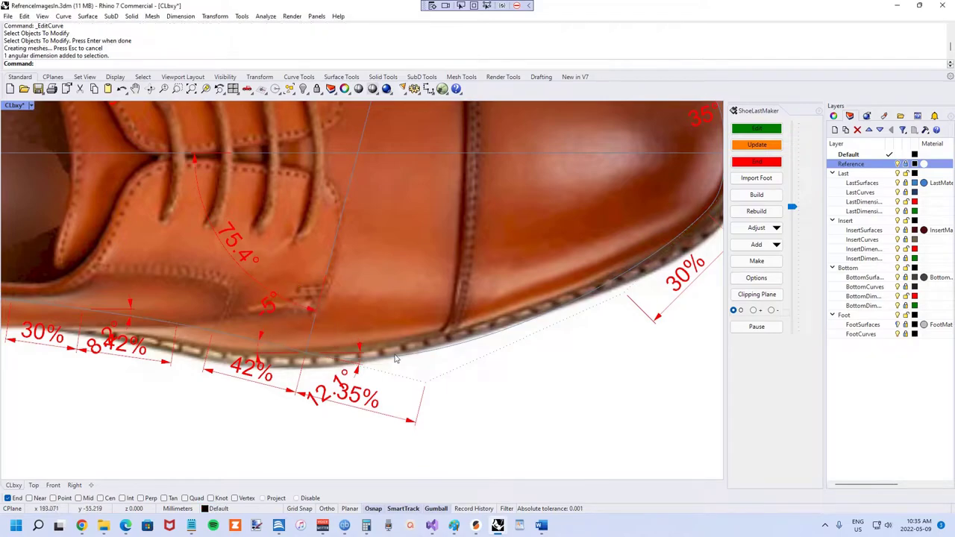
click(359, 348)
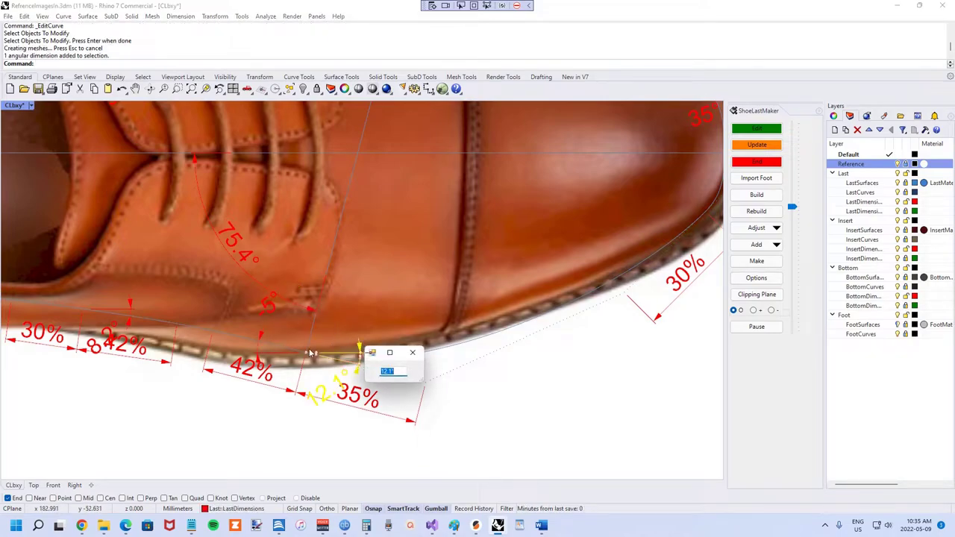
text(5)
key(Return)
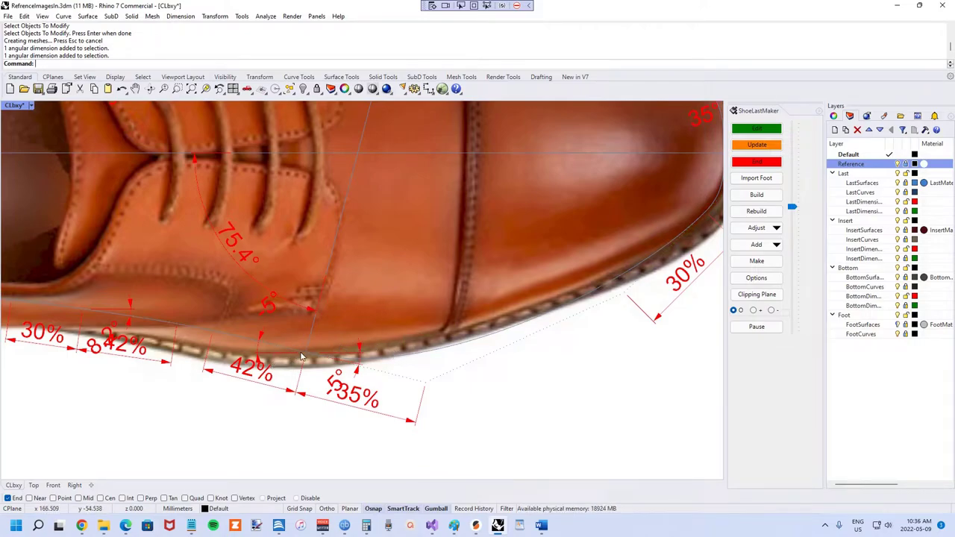
click(757, 145)
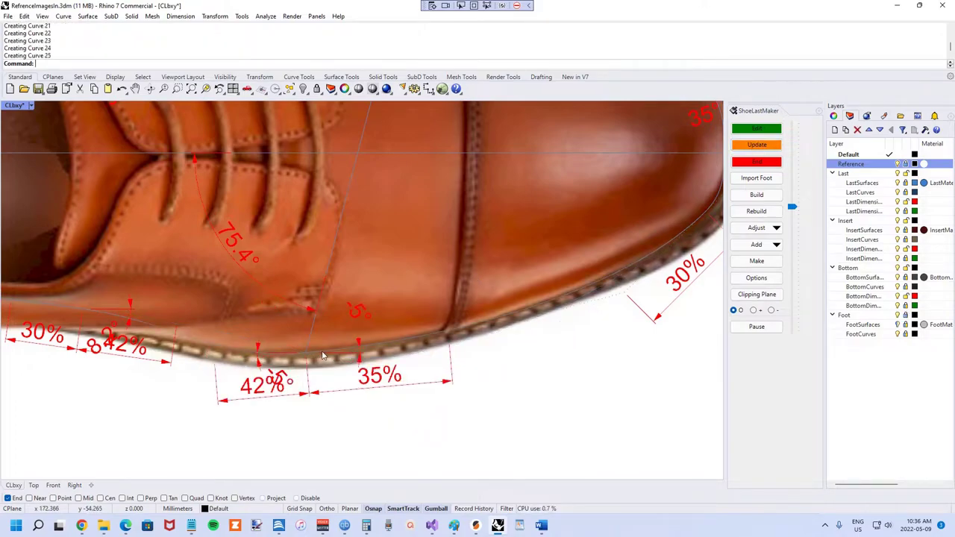
Set both angles beside the ball line on the forefoot's lower edge to -3° and update the bottom edge curve.
double_click(352, 319)
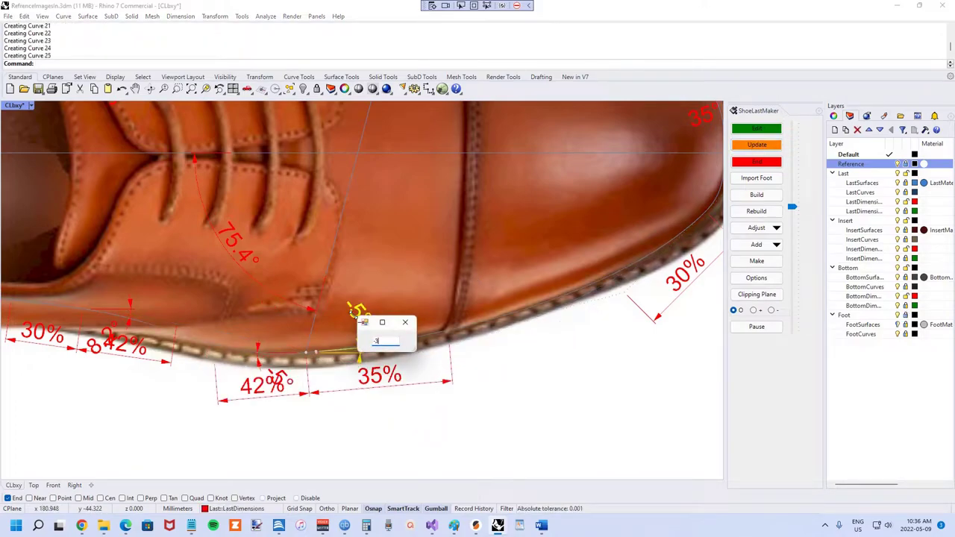
text(3)
key(Return)
double_click(261, 345)
text(3)
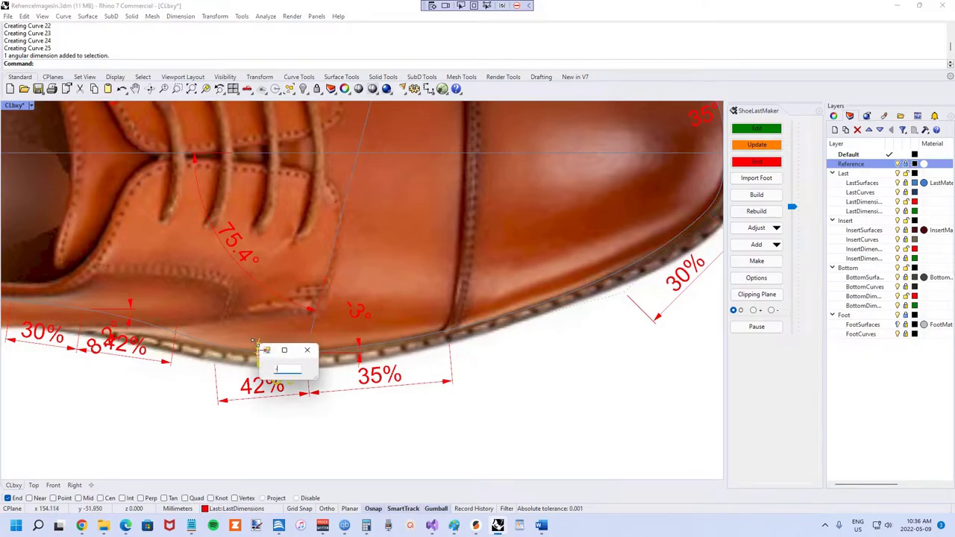
key(Return)
click(757, 144)
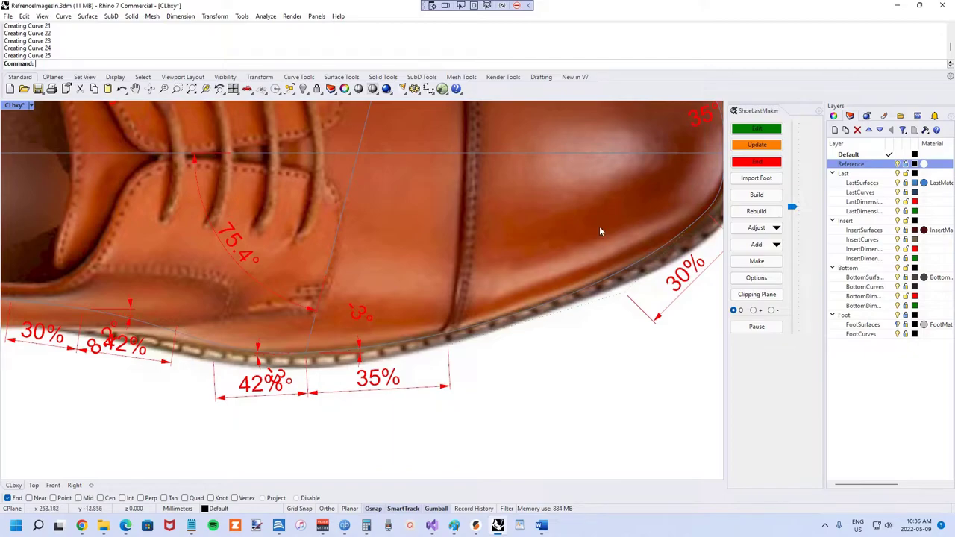
Try control point spacings of 20% near the toe and 25% ahead of the ball line on the lower edge, and update the curve.
scroll(358, 382, down, 3)
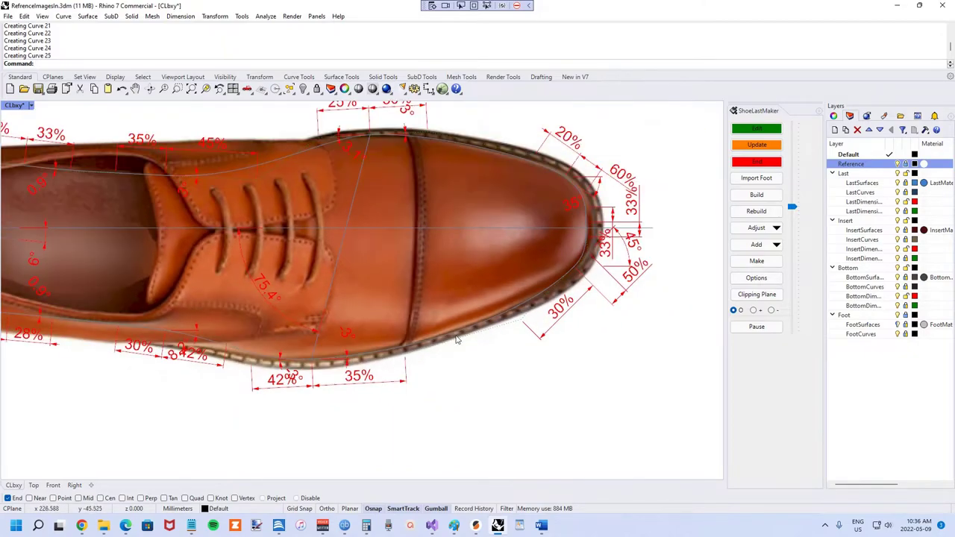
scroll(539, 311, up, 4)
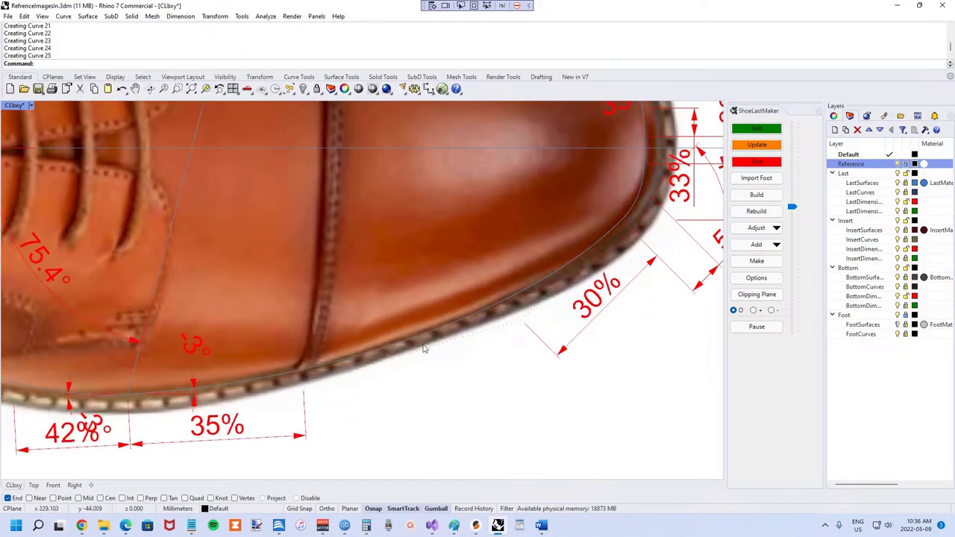
scroll(480, 342, down, 2)
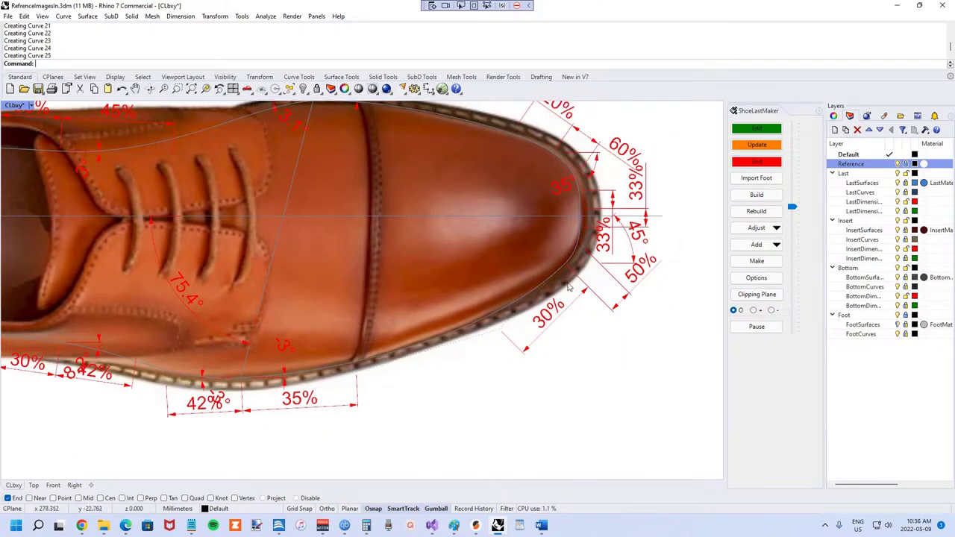
double_click(550, 319)
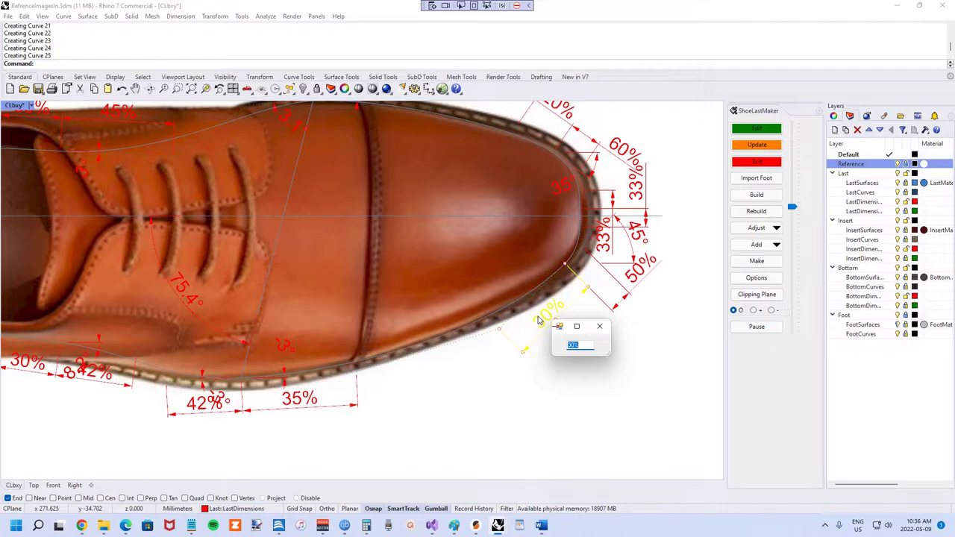
key(Return)
double_click(297, 400)
text(25%)
key(Return)
click(744, 148)
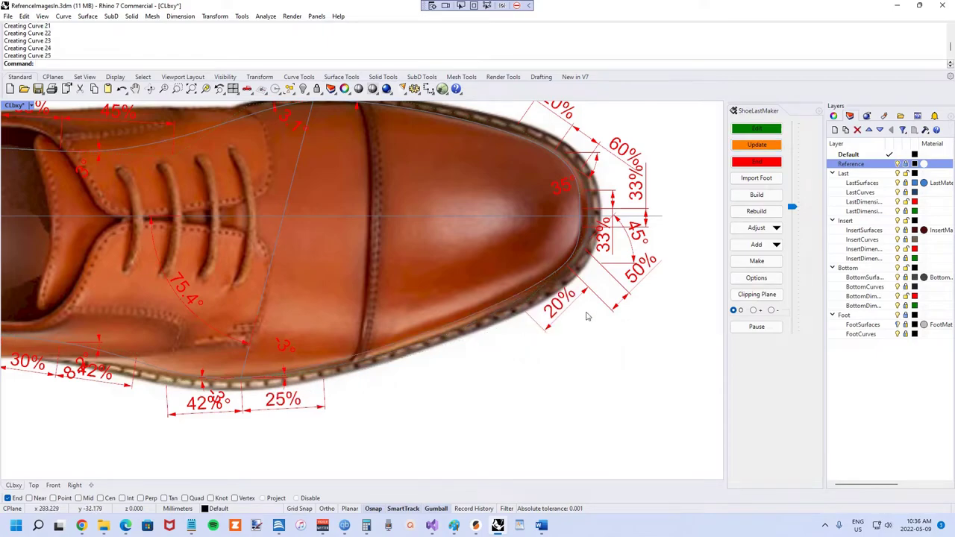
Set the lower edge's control point spacings to 25% near the toe and 30% ahead of the ball line, and update the curve.
double_click(548, 312)
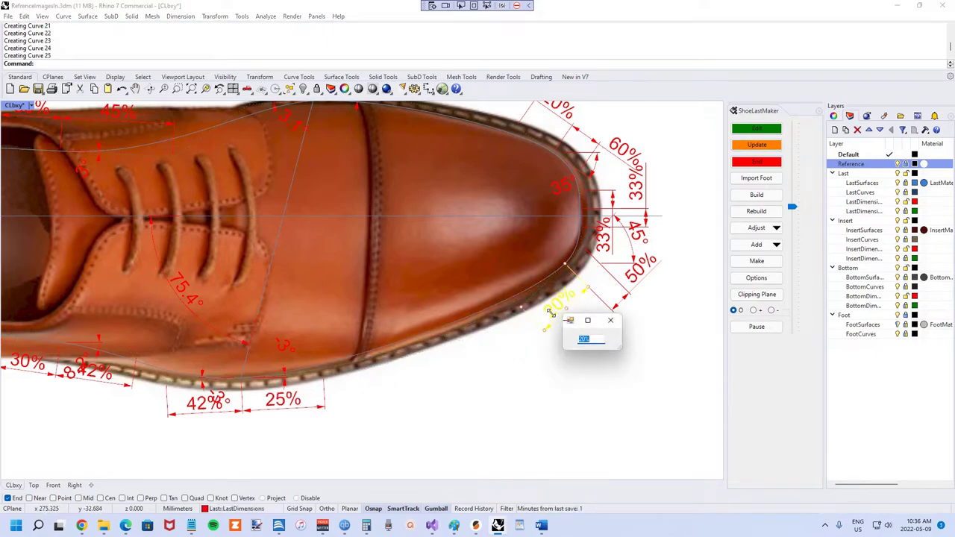
text(25%)
key(Return)
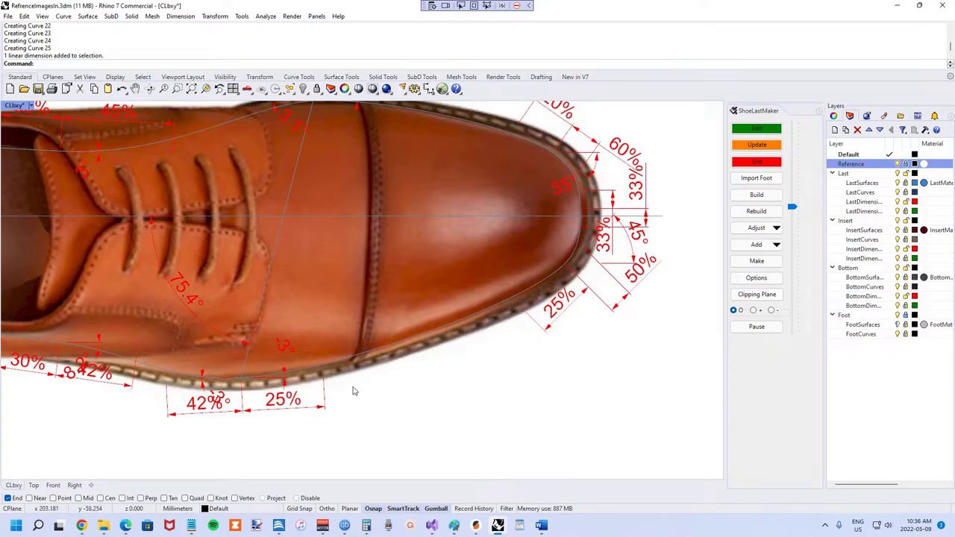
double_click(287, 406)
text(30%)
key(Return)
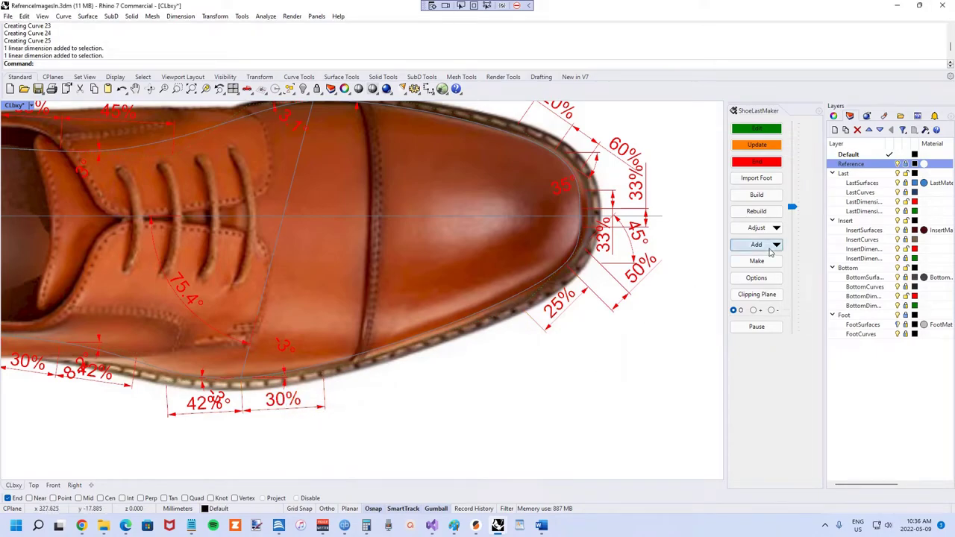
click(766, 146)
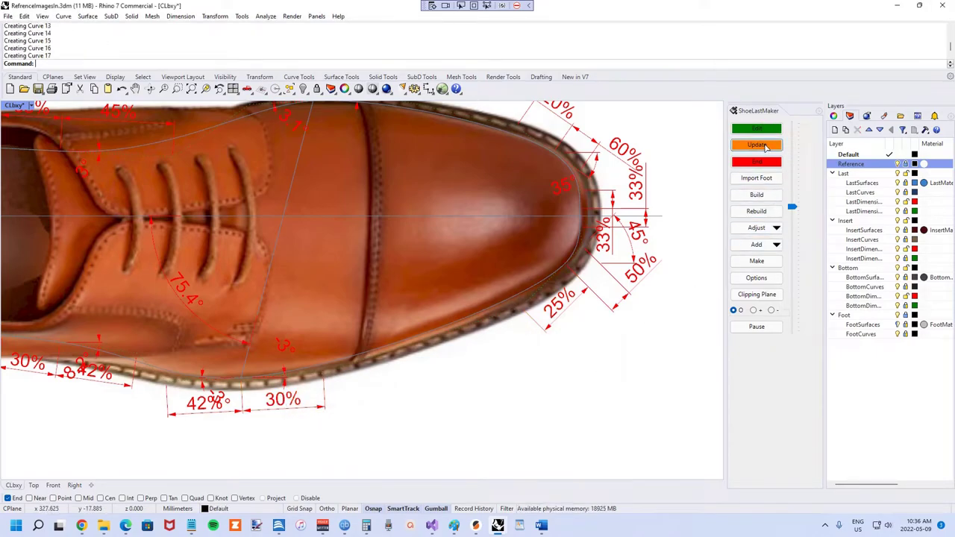
Try a 25% control point spacing ahead of the ball line on the forefoot's upper edge.
scroll(503, 332, up, 2)
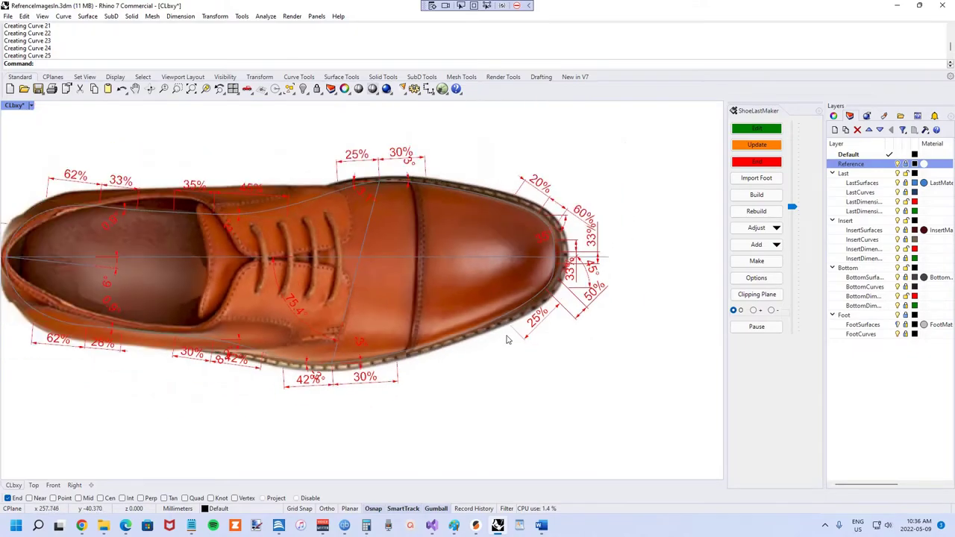
right_drag(359, 195, 323, 209)
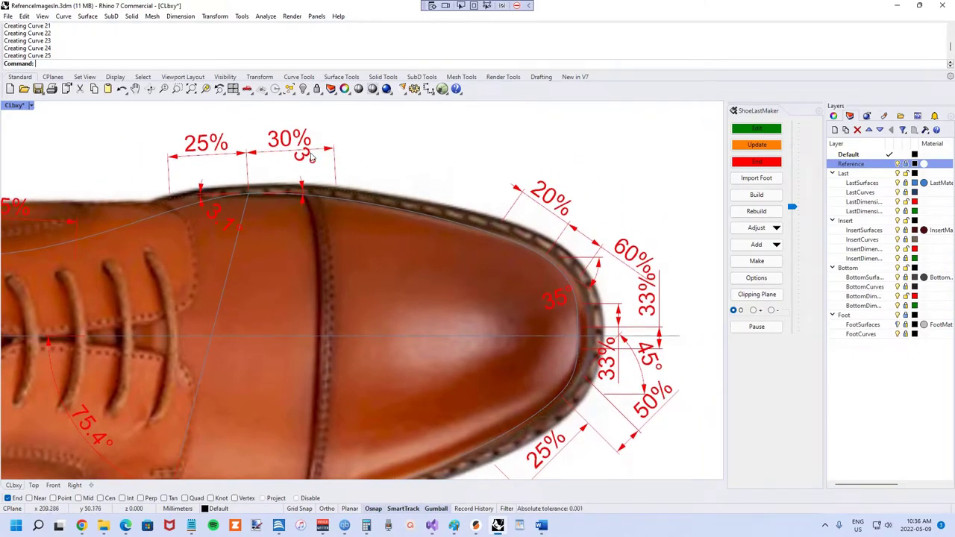
double_click(288, 139)
text(25%)
key(Return)
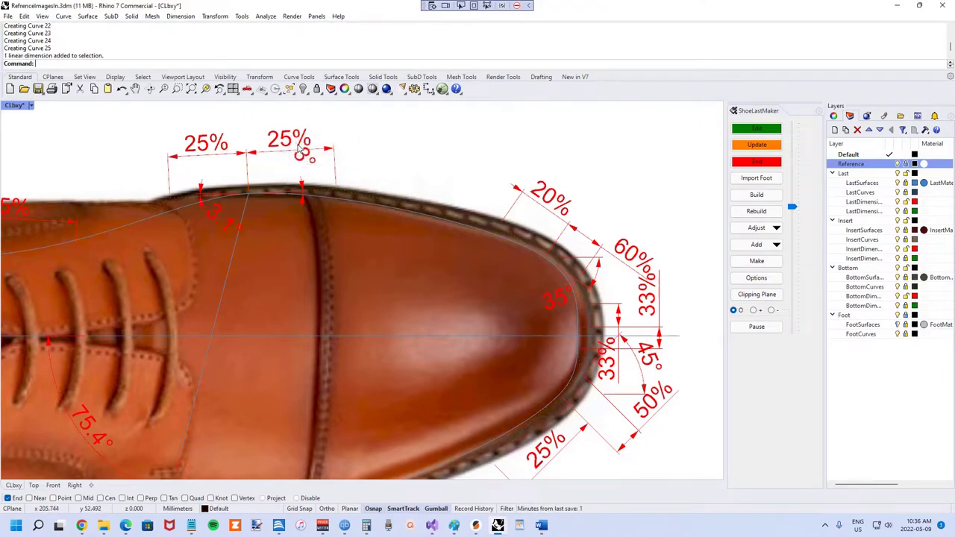
Set the upper edge's control point spacings to 18% near the toe and 27% ahead of the ball line, and update the curve.
double_click(552, 198)
text(18%)
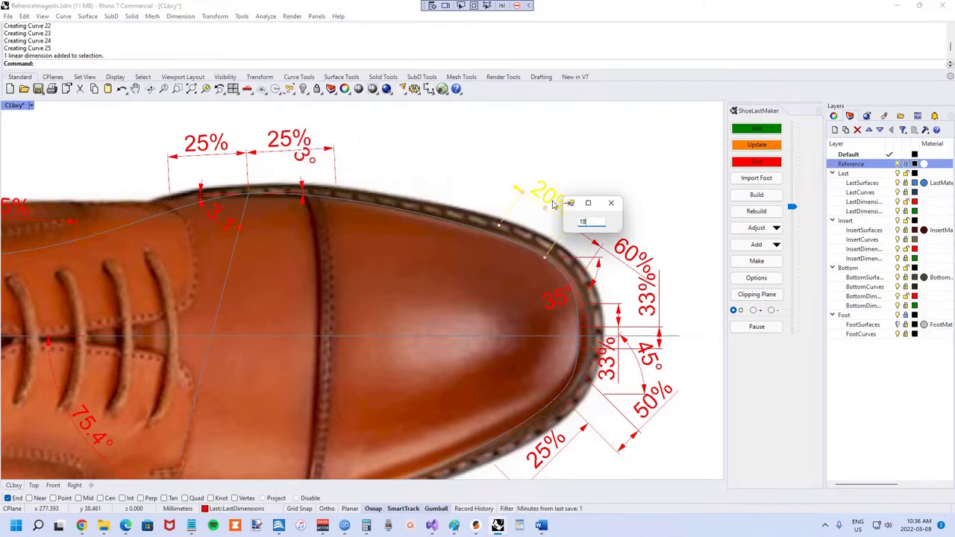
key(Return)
double_click(276, 142)
text(27)
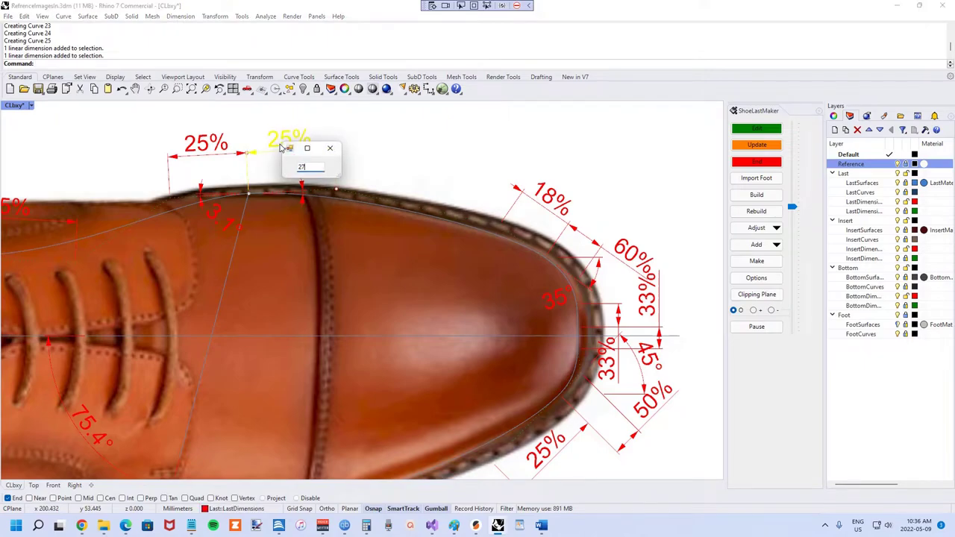
text(%)
key(Return)
click(756, 145)
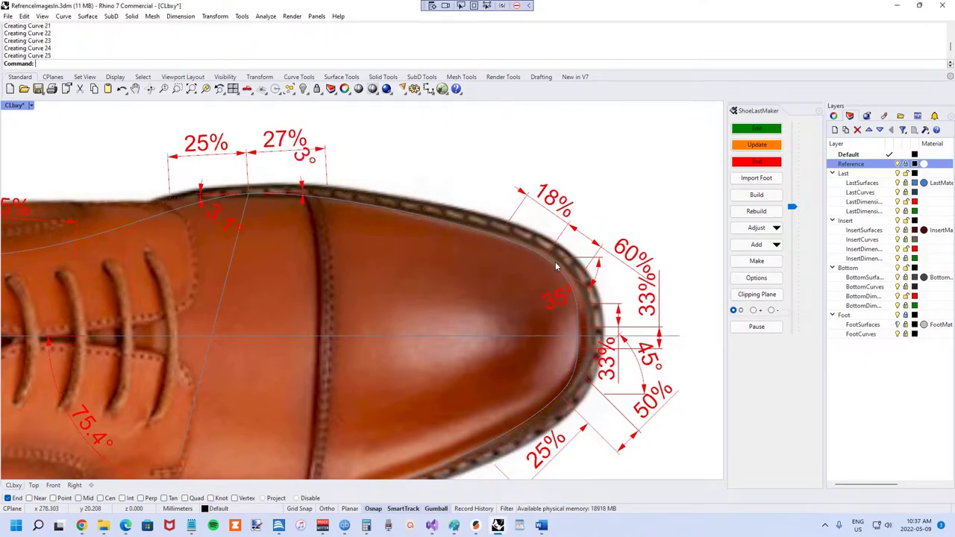
Examine how the bottom edge curve follows the shoe picture along the heel and waist.
scroll(556, 267, down, 5)
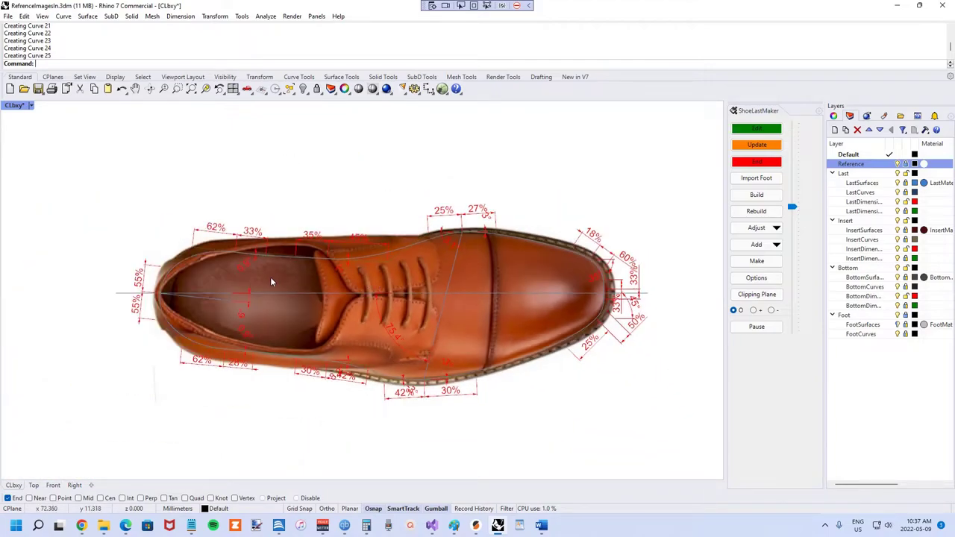
scroll(299, 287, up, 3)
scroll(358, 287, down, 1)
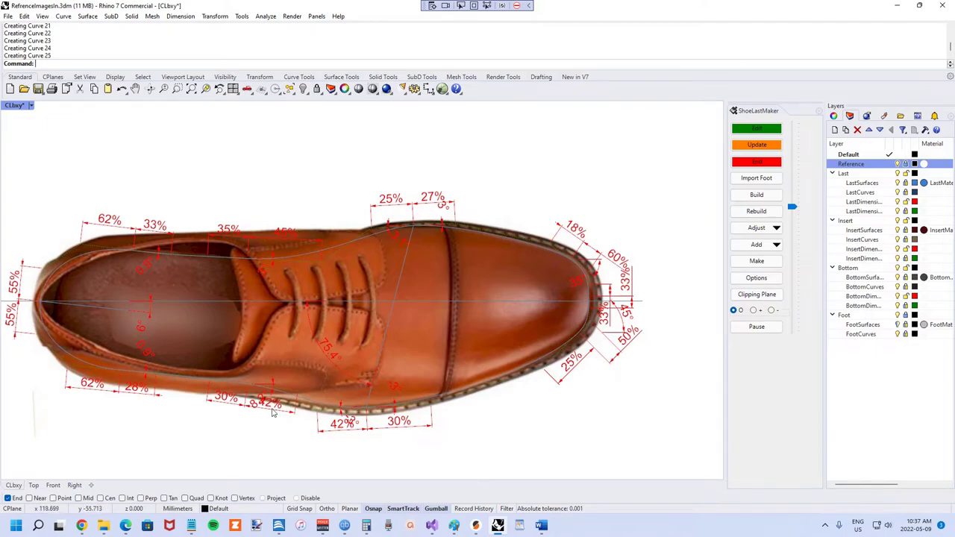
scroll(273, 414, up, 3)
scroll(328, 403, down, 1)
scroll(378, 389, down, 1)
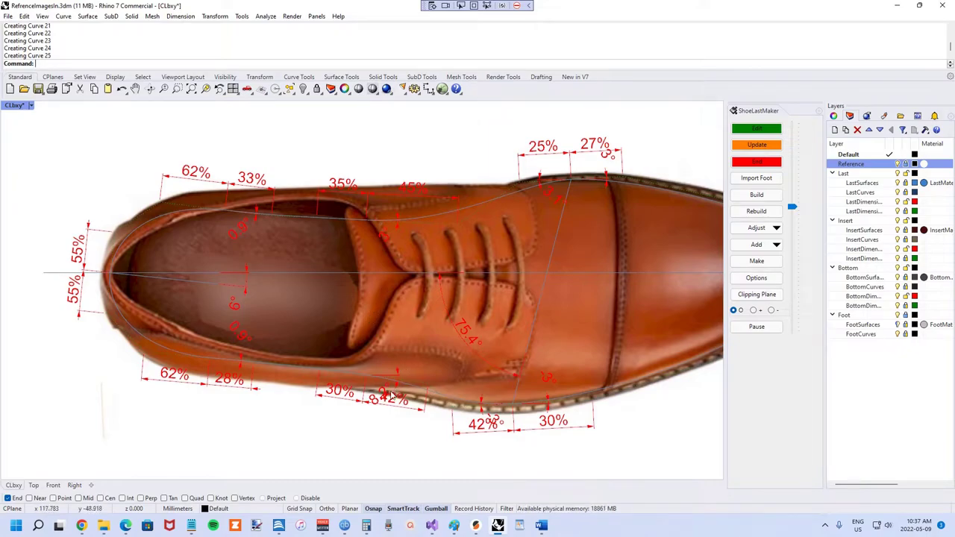
scroll(389, 433, up, 2)
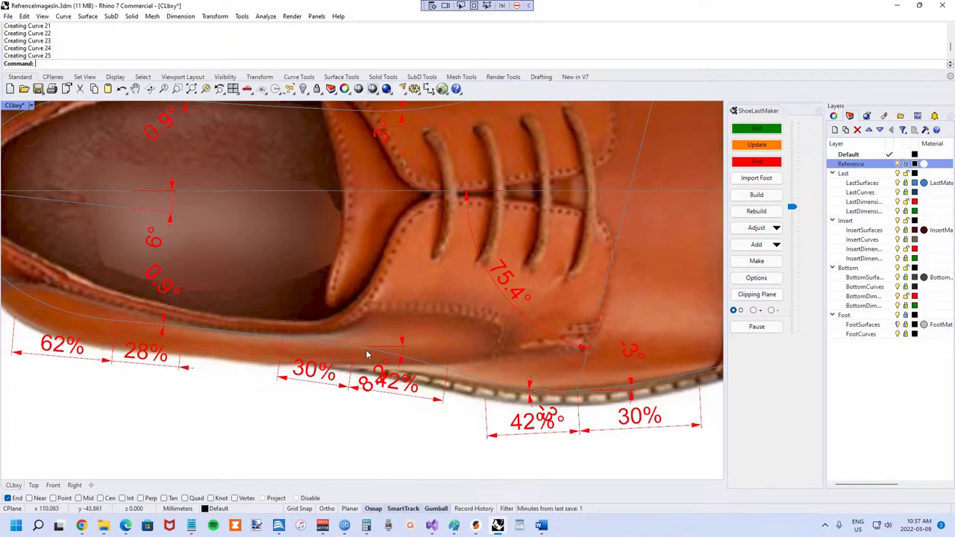
scroll(366, 354, down, 2)
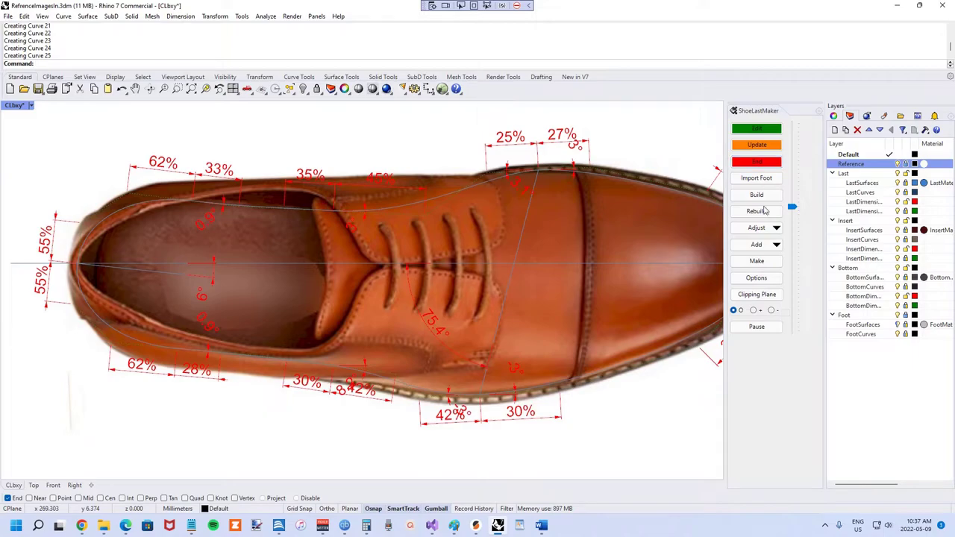
Turn on the visible Linear dimensions and turn off the Angular ones in the last options.
click(761, 277)
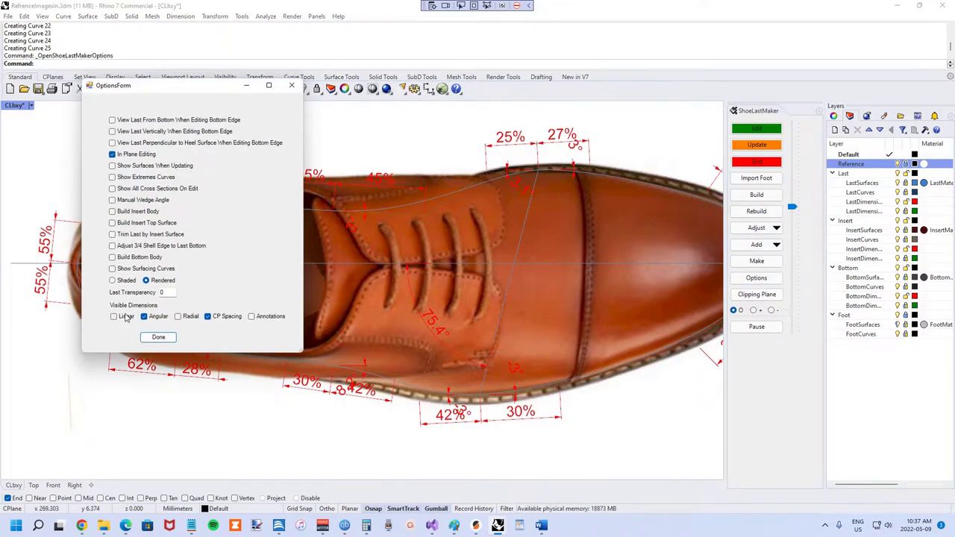
click(158, 337)
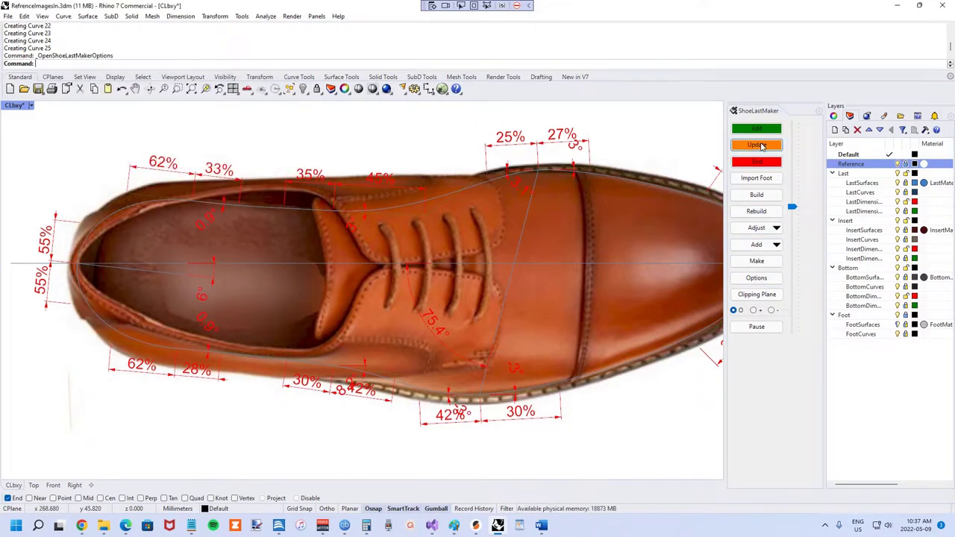
click(763, 282)
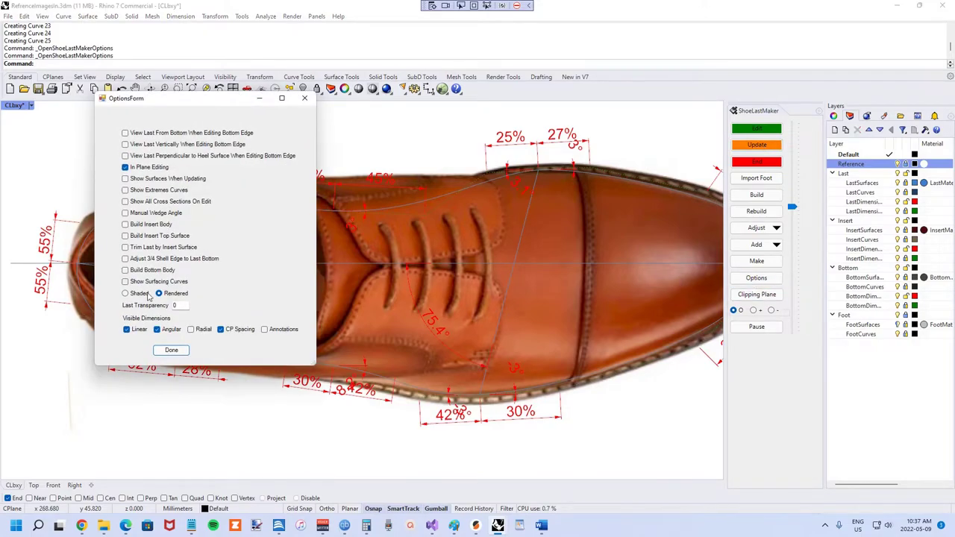
click(168, 331)
click(171, 350)
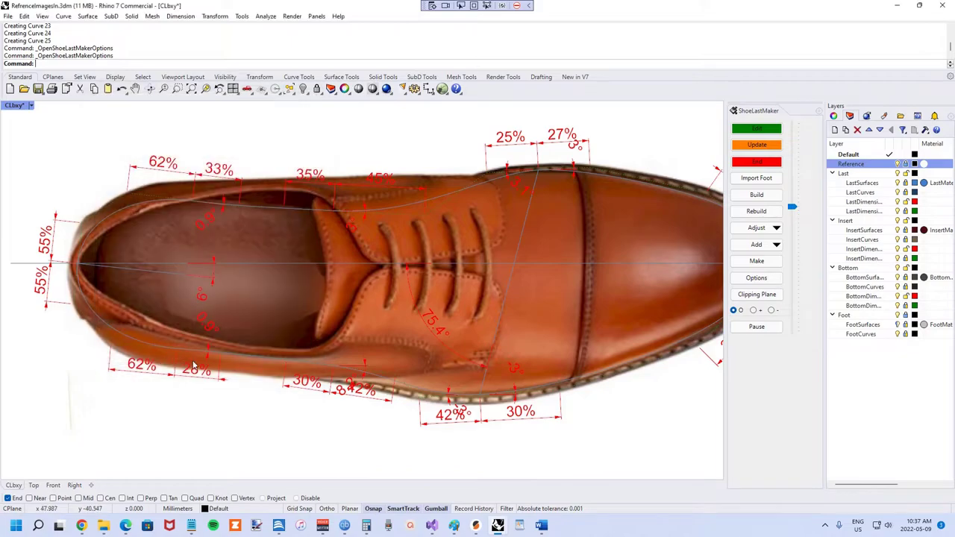
Try a 25 mm waist width from the centreline to the bottom edge's lower side and update the curve.
click(767, 149)
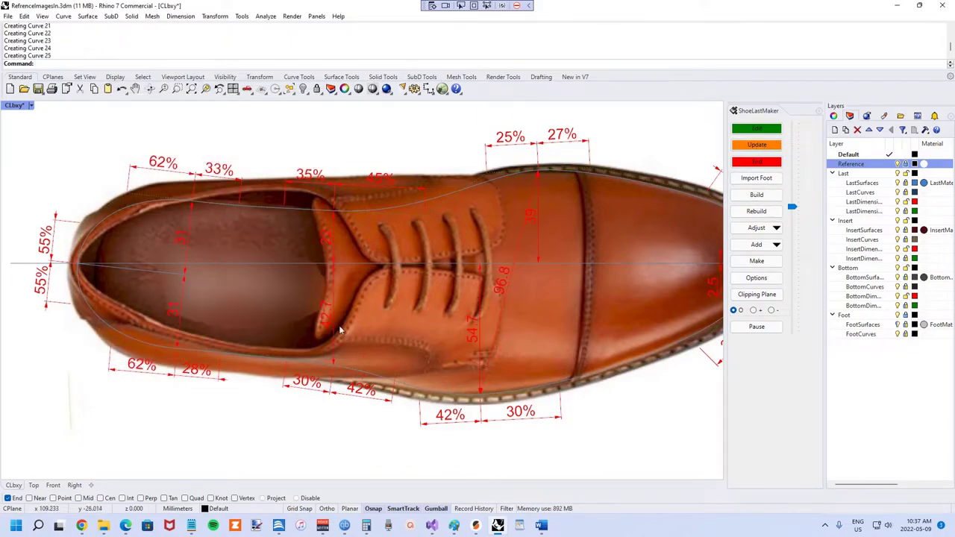
click(334, 328)
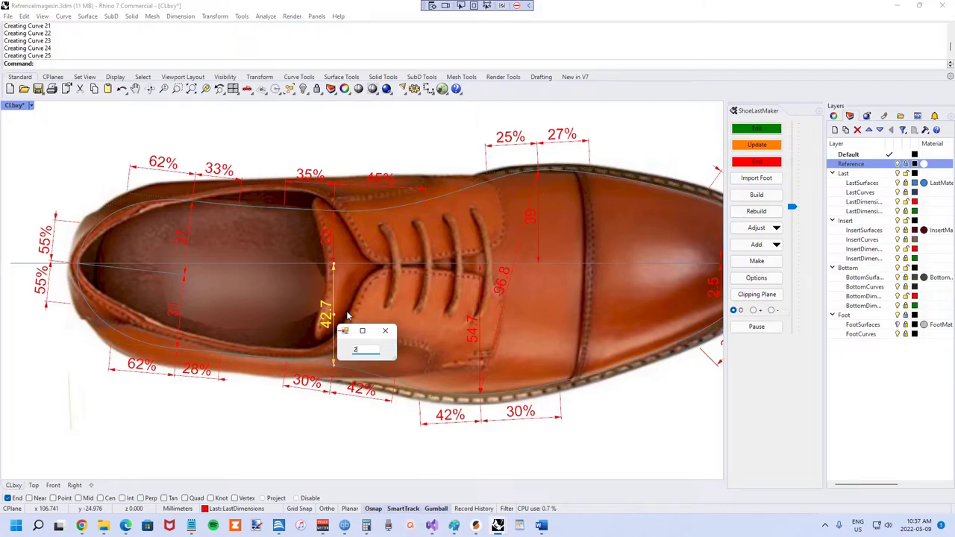
text(25)
key(Return)
click(765, 147)
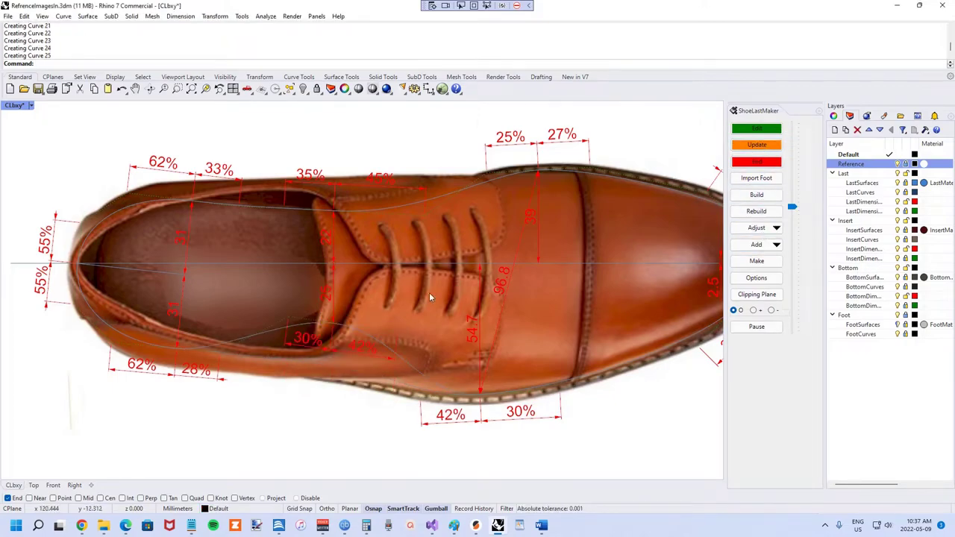
Try a 45 mm width for the lower side of the bottom edge at the waist and update the curve.
click(317, 288)
text(4)
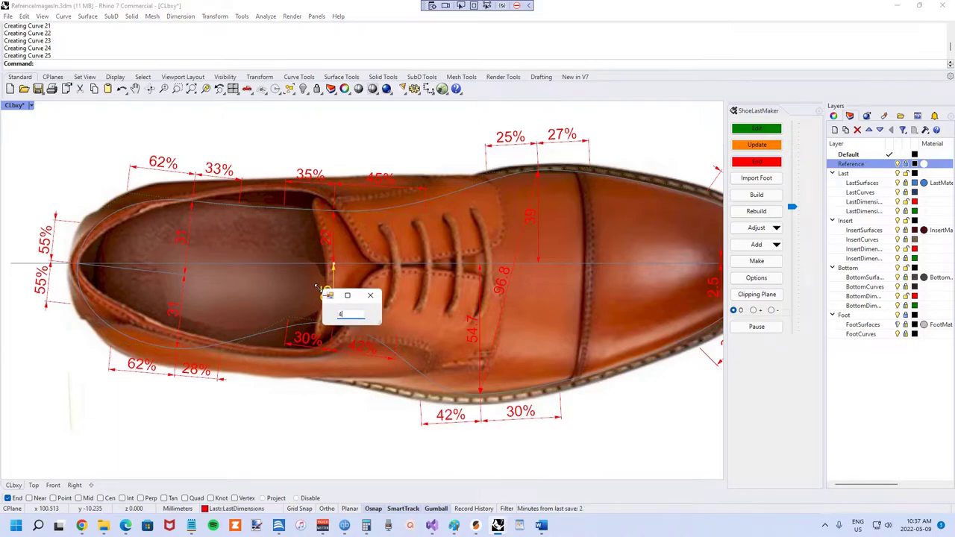
text(5)
key(Return)
click(740, 146)
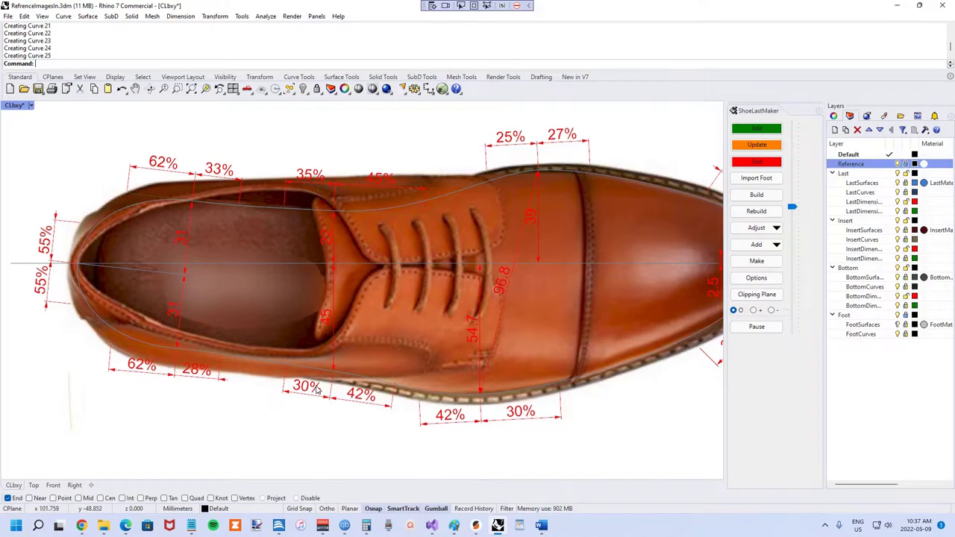
Set the lower waist width of the bottom edge to 46 mm and update the curve.
scroll(336, 373, up, 2)
scroll(338, 376, down, 2)
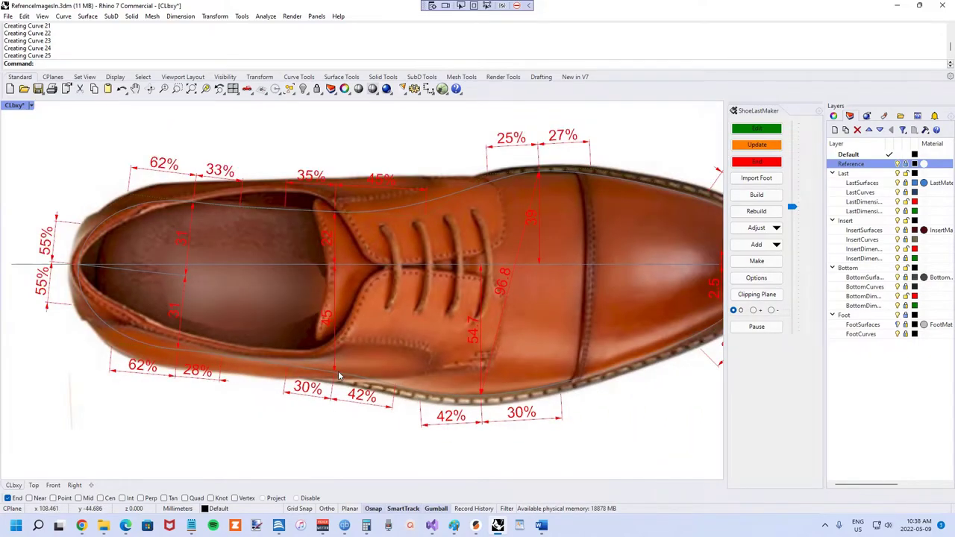
double_click(326, 314)
text(46)
key(Return)
click(747, 146)
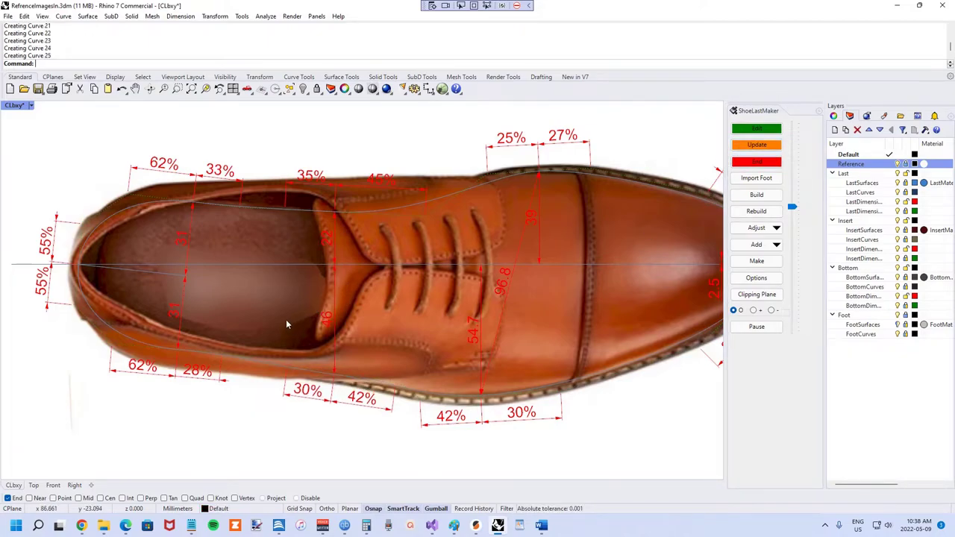
End the bottom edge editing and view the last in perspective above the reference pictures.
scroll(286, 324, down, 4)
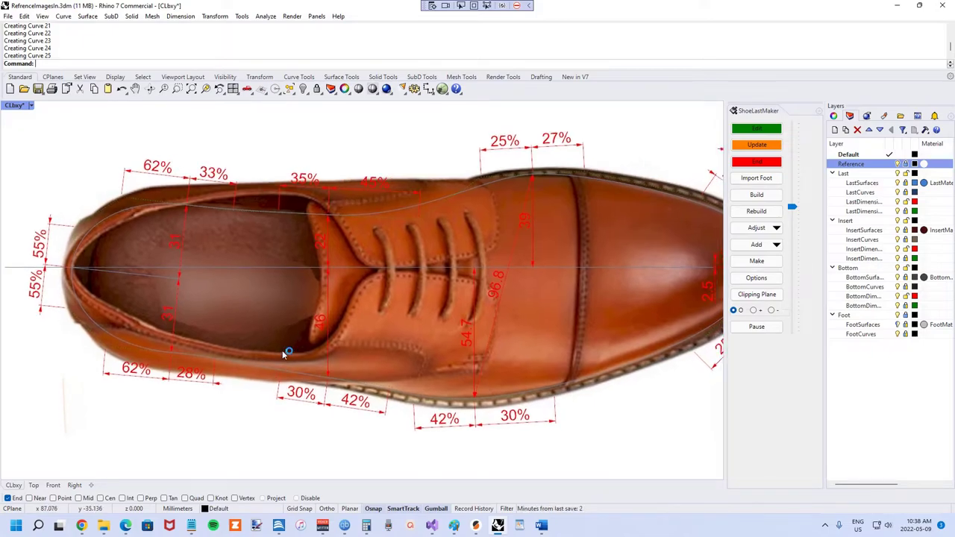
scroll(362, 347, up, 1)
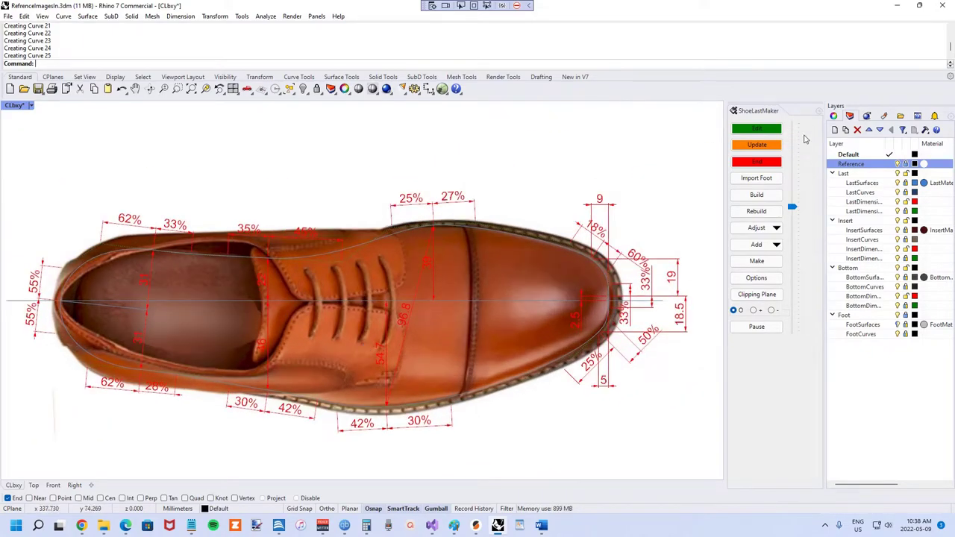
click(765, 162)
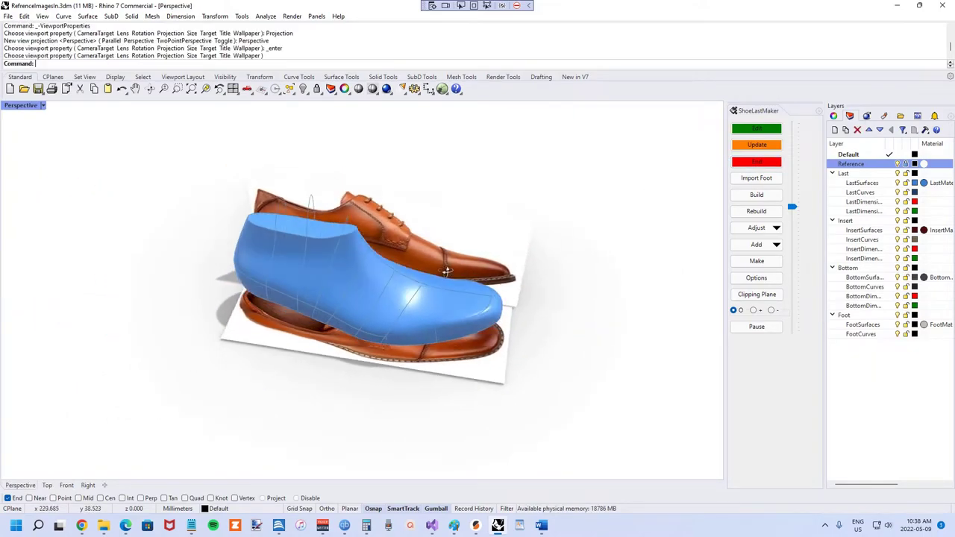
right_drag(291, 305, 480, 295)
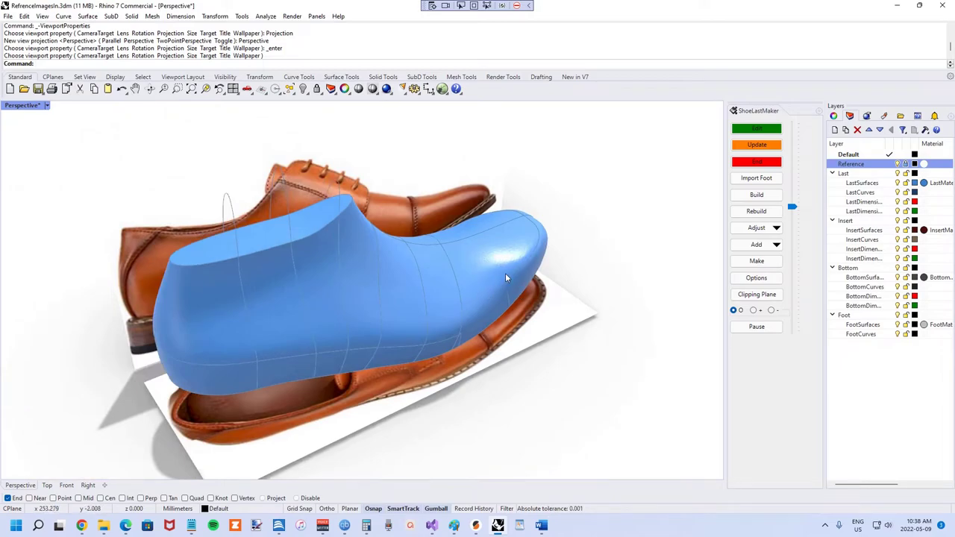
Open the last's side profile curve for editing and make only the Angular dimensions visible in the options.
click(756, 129)
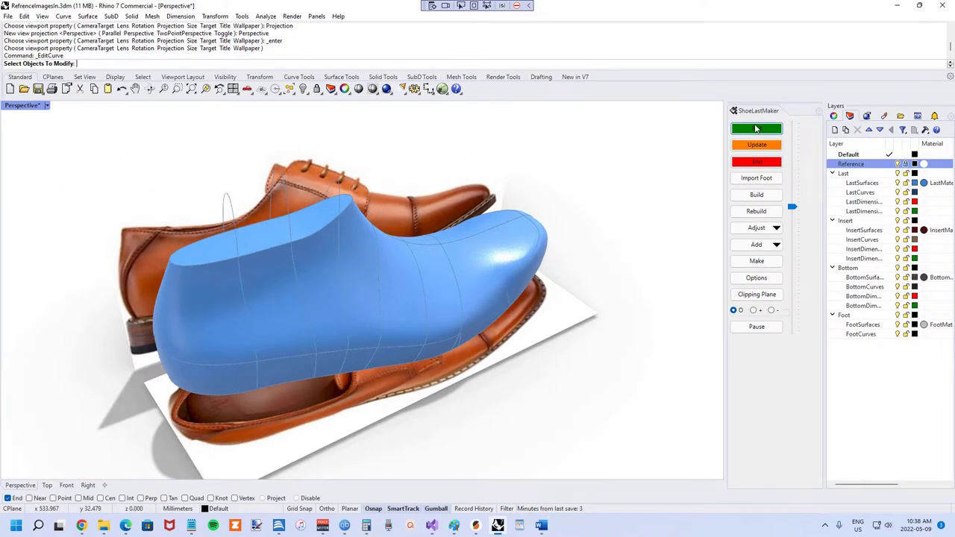
click(422, 248)
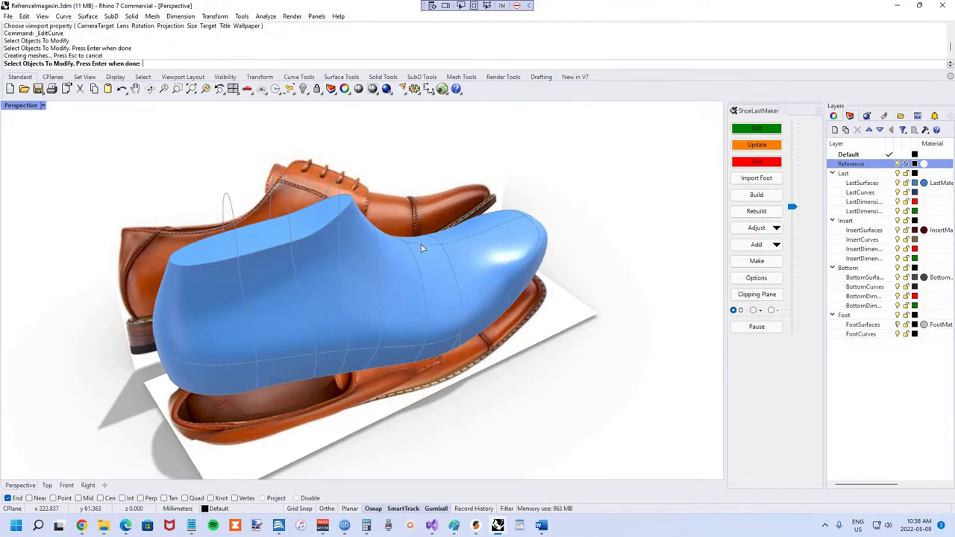
key(Return)
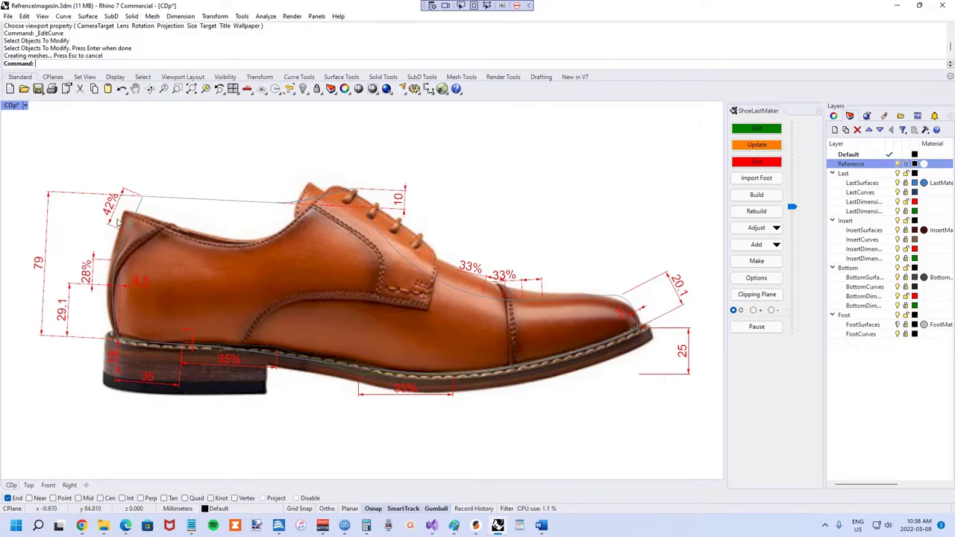
click(757, 277)
click(191, 355)
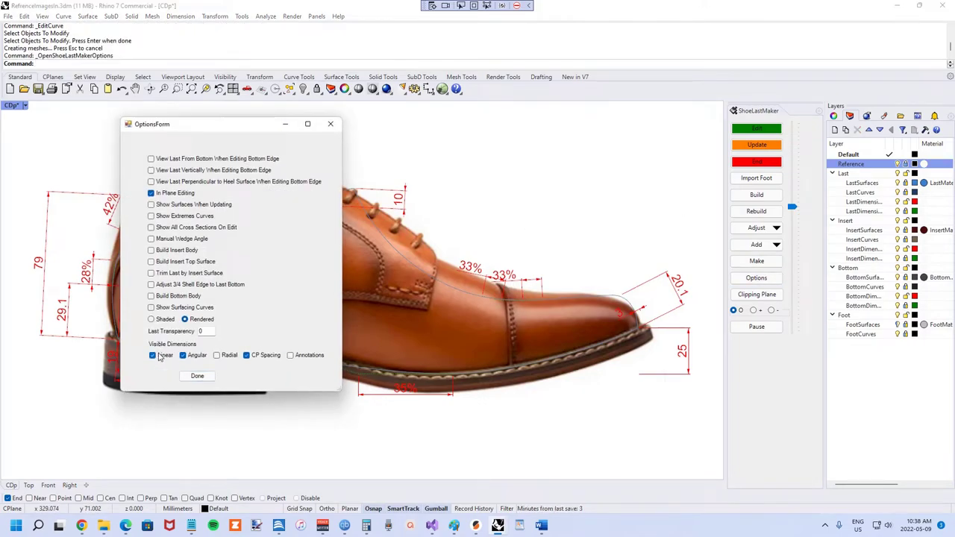
click(247, 355)
click(197, 376)
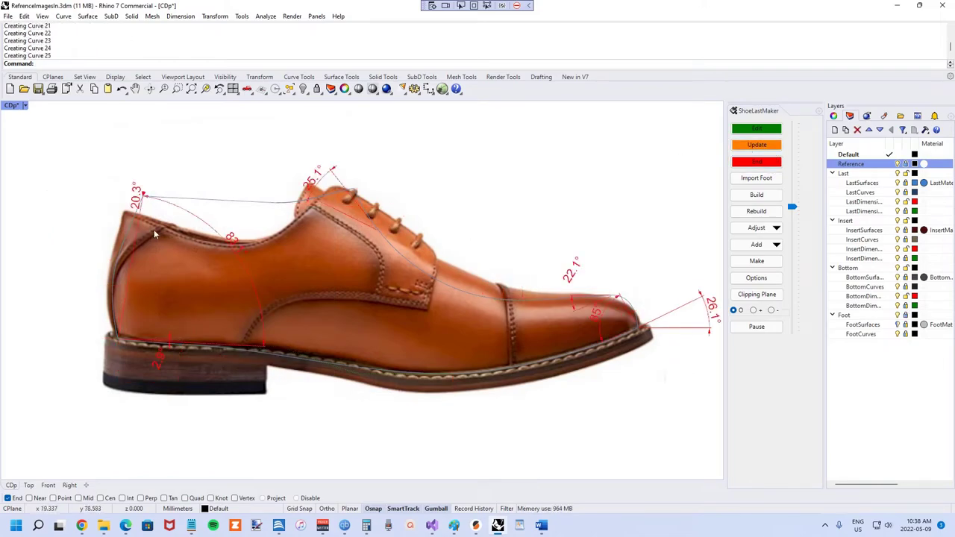
Set the angle between the heel base and the back of the last to 87° and update the profile.
double_click(232, 237)
text(8)
key(Return)
click(755, 145)
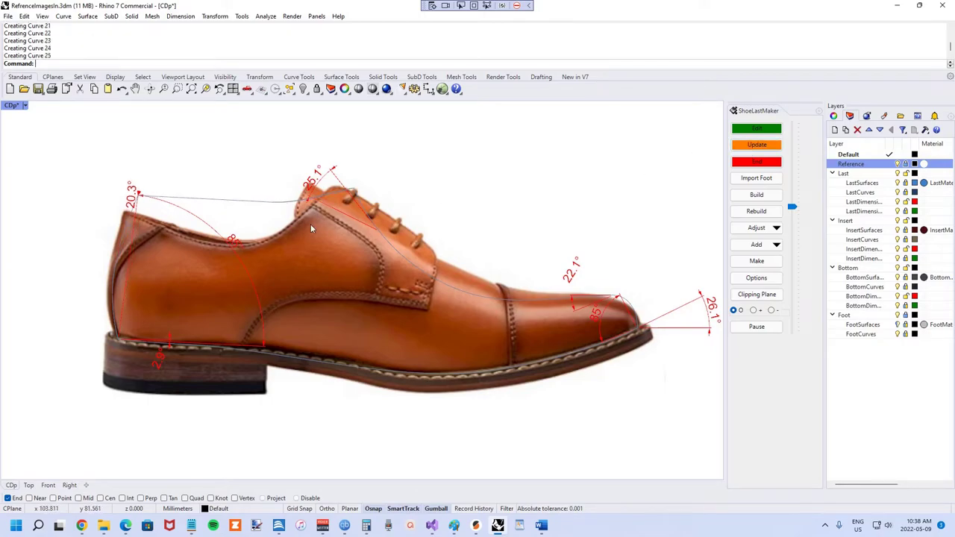
double_click(233, 239)
text(7)
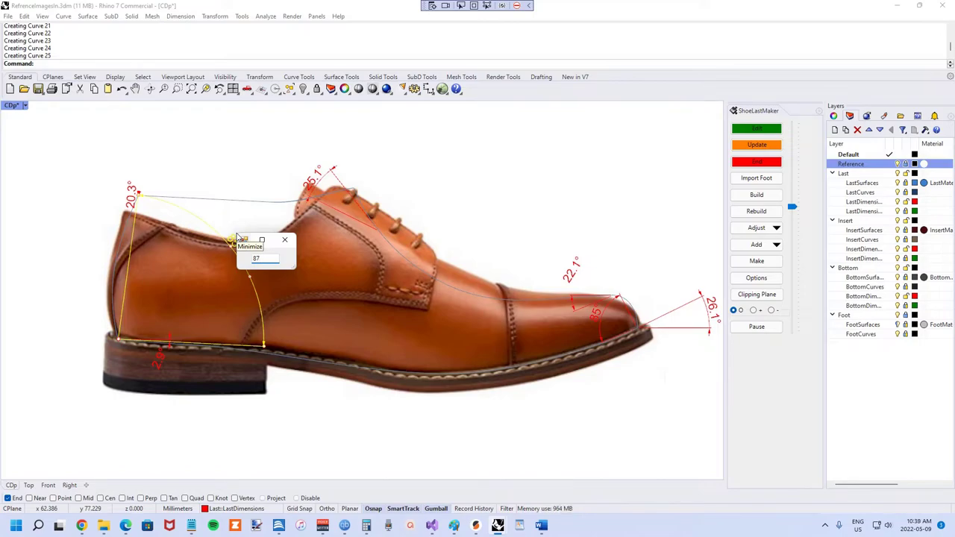
key(Return)
click(741, 146)
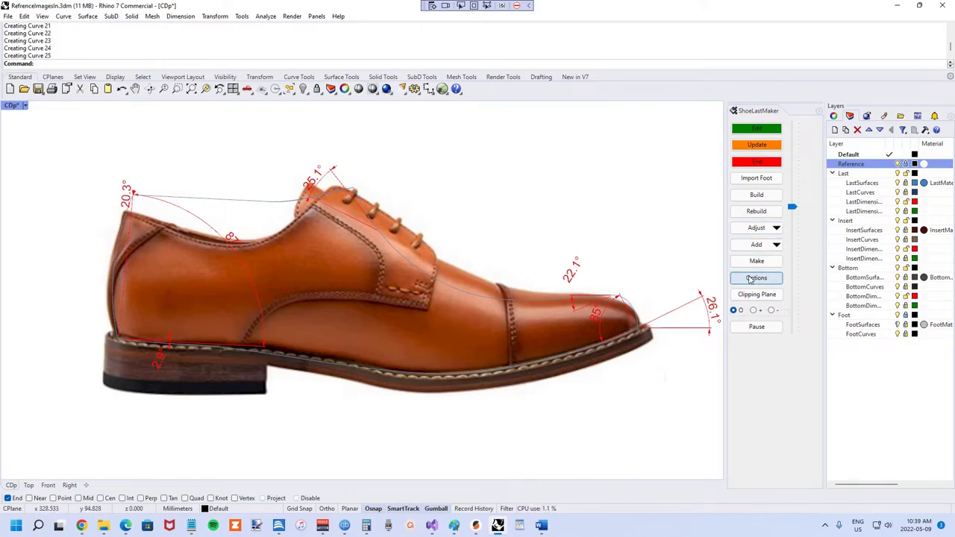
Set the toe tip's angle above the bottom line to 83° and update the profile curve.
right_drag(619, 277, 543, 267)
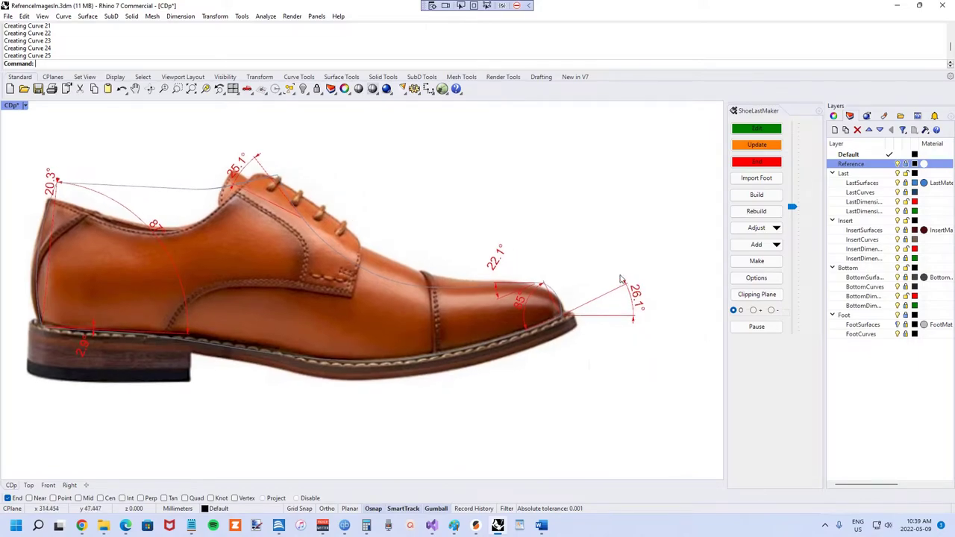
scroll(620, 280, up, 2)
scroll(560, 363, up, 2)
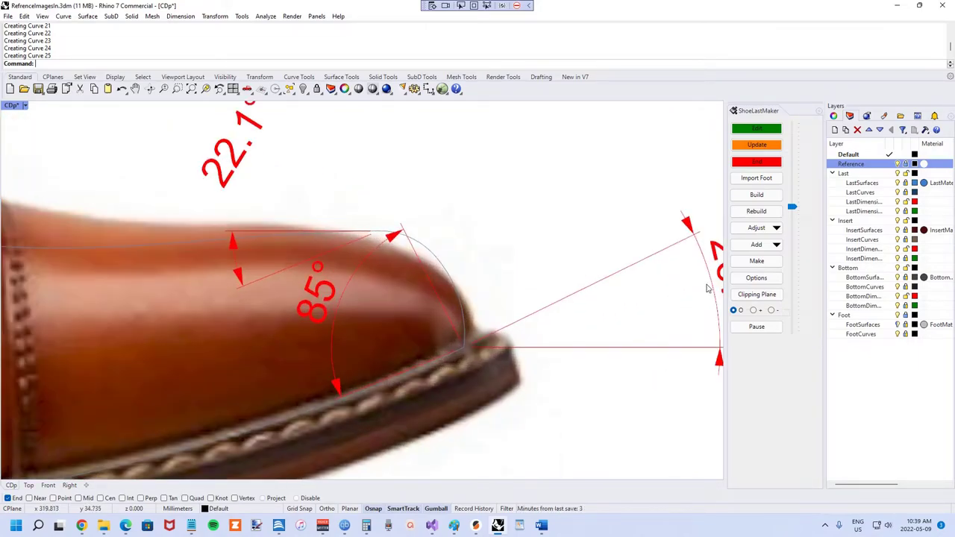
scroll(462, 349, down, 2)
scroll(462, 346, up, 1)
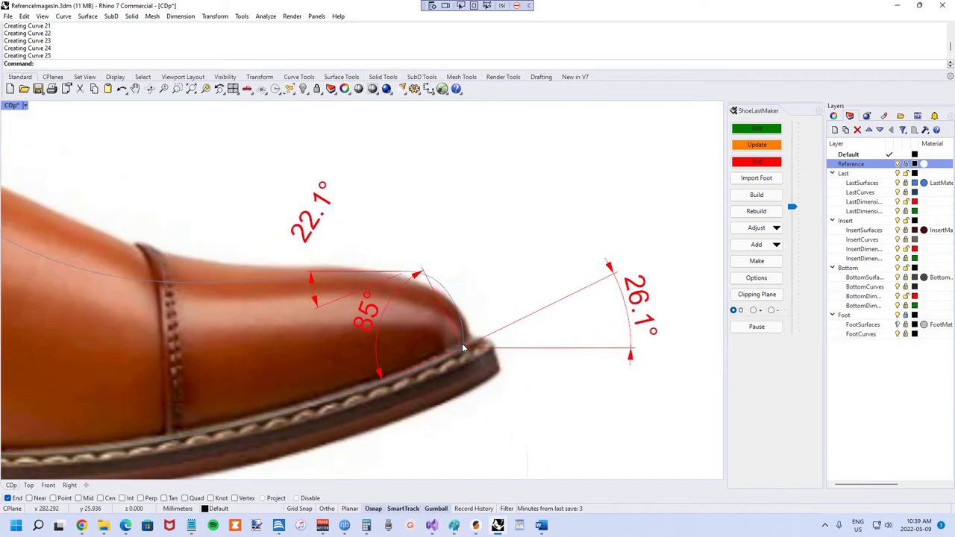
scroll(464, 345, down, 1)
scroll(467, 346, down, 1)
scroll(440, 325, up, 2)
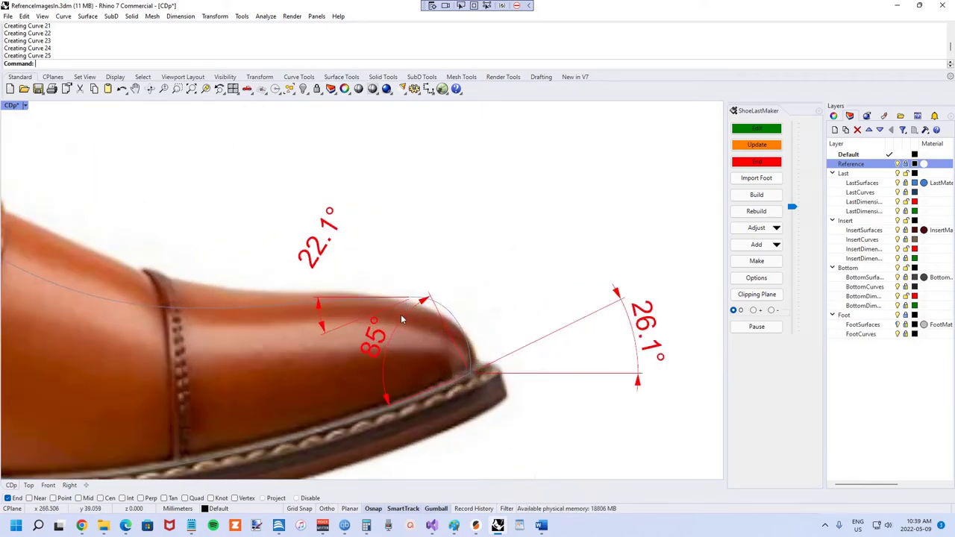
double_click(386, 337)
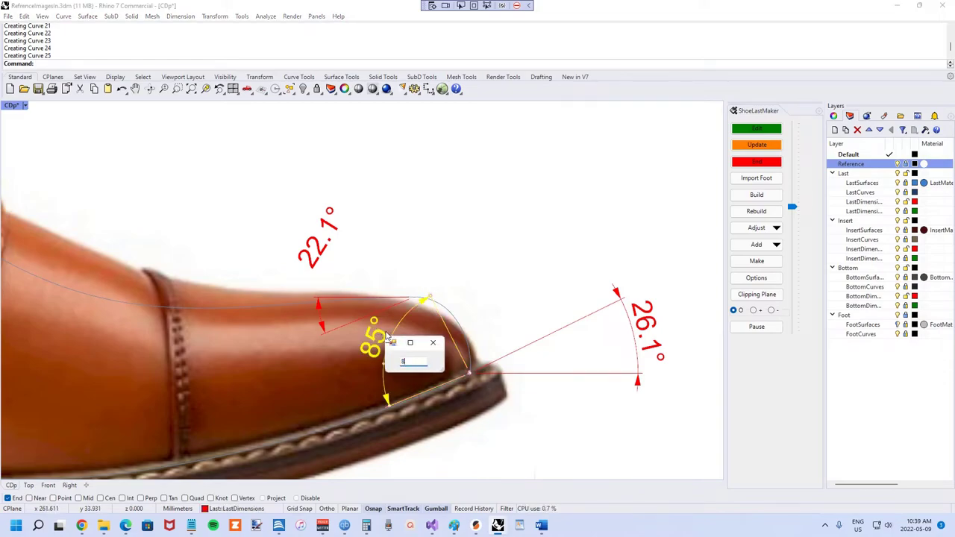
text(83)
key(Return)
click(738, 147)
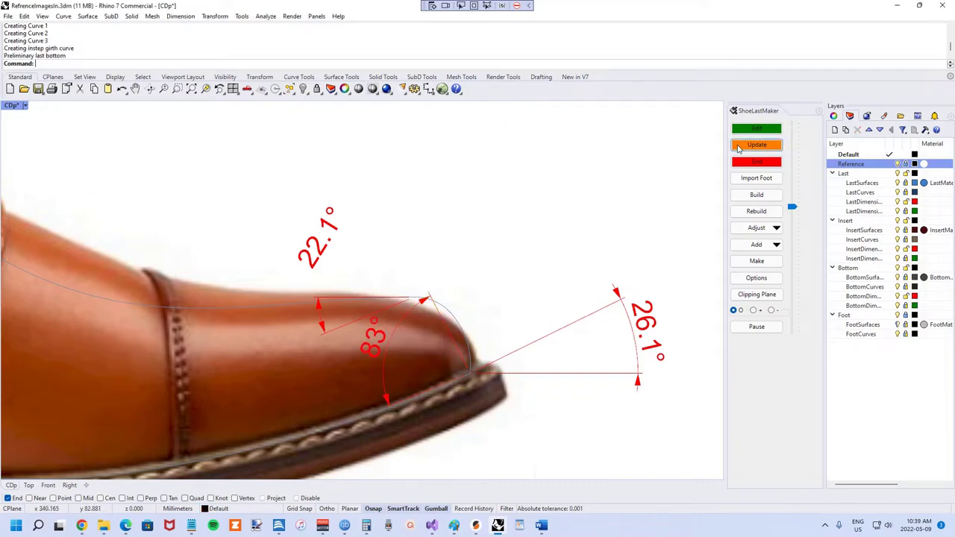
Try 25° and 28° for the tangent angle on top of the toe, updating the profile after each value.
double_click(317, 250)
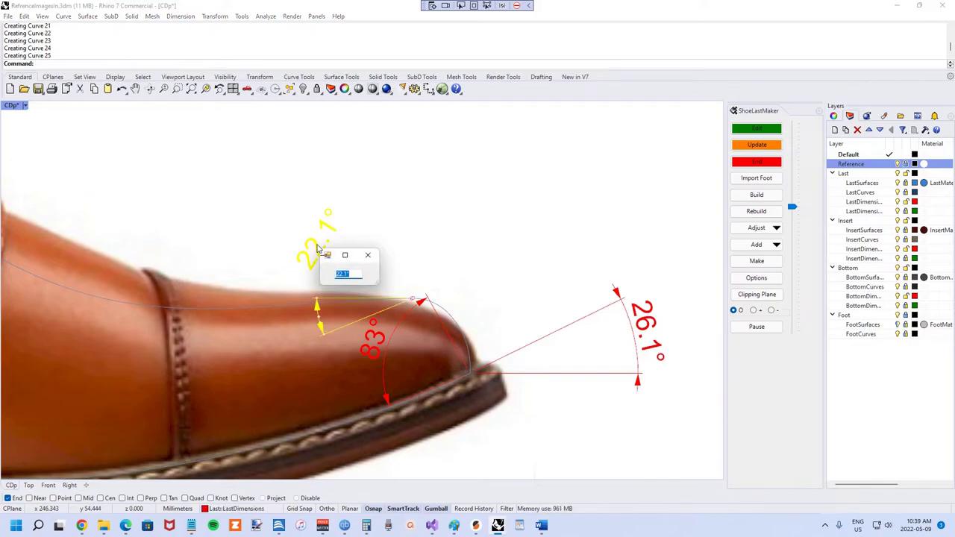
text(25)
key(Return)
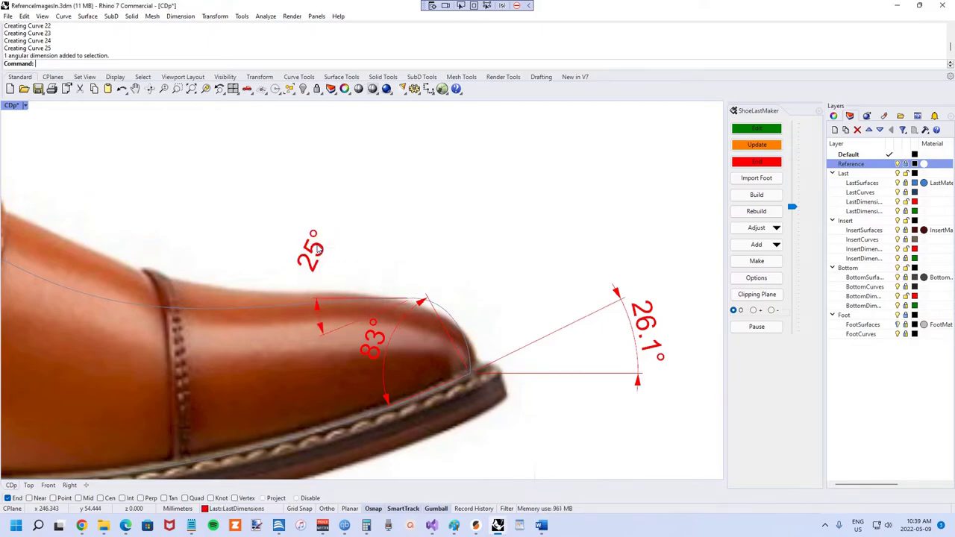
click(756, 144)
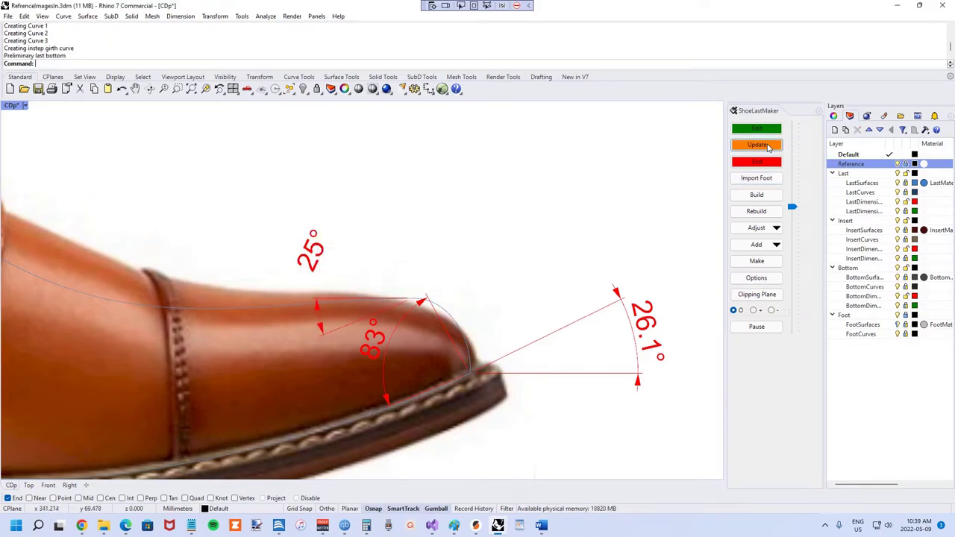
double_click(314, 254)
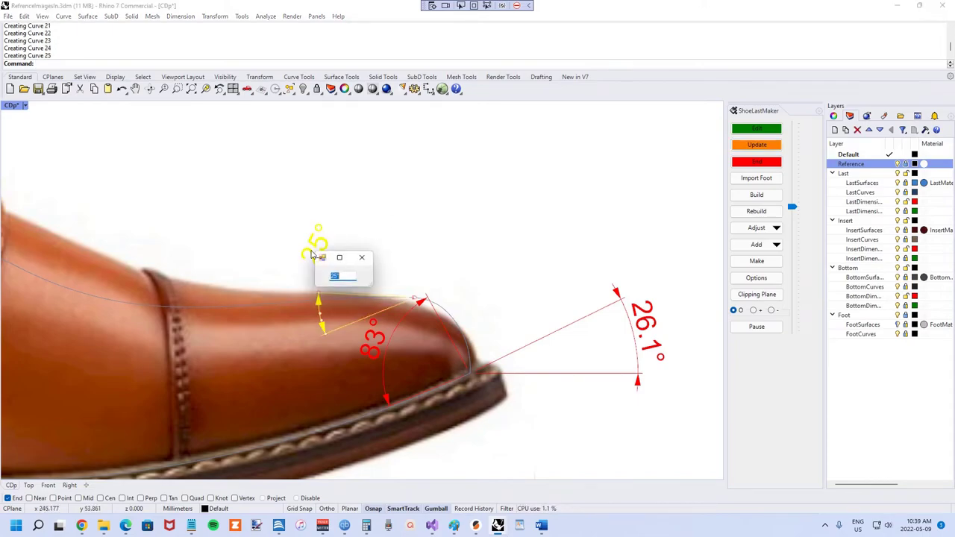
text(28)
key(Return)
click(757, 144)
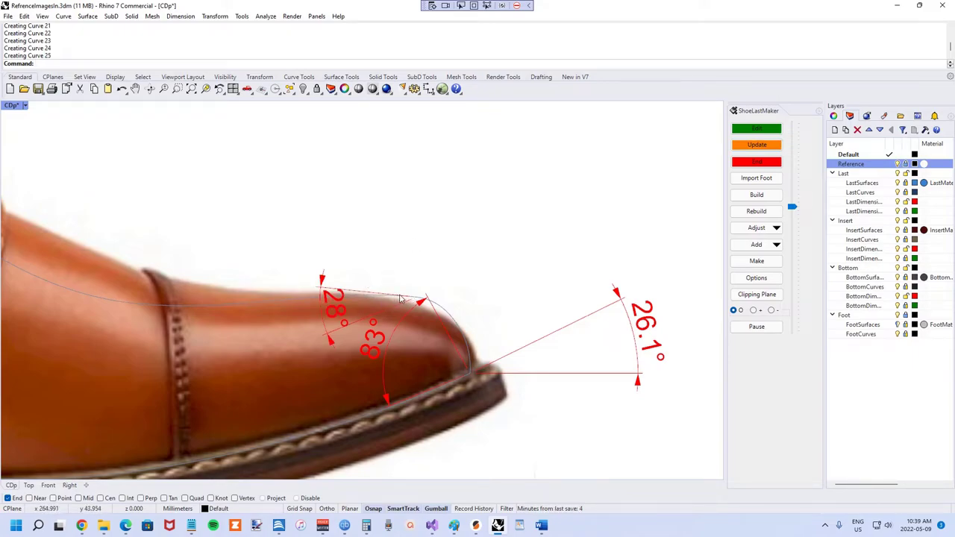
Set the tangent angle on top of the toe to 30° and update the profile curve.
double_click(327, 284)
mouse_move(352, 283)
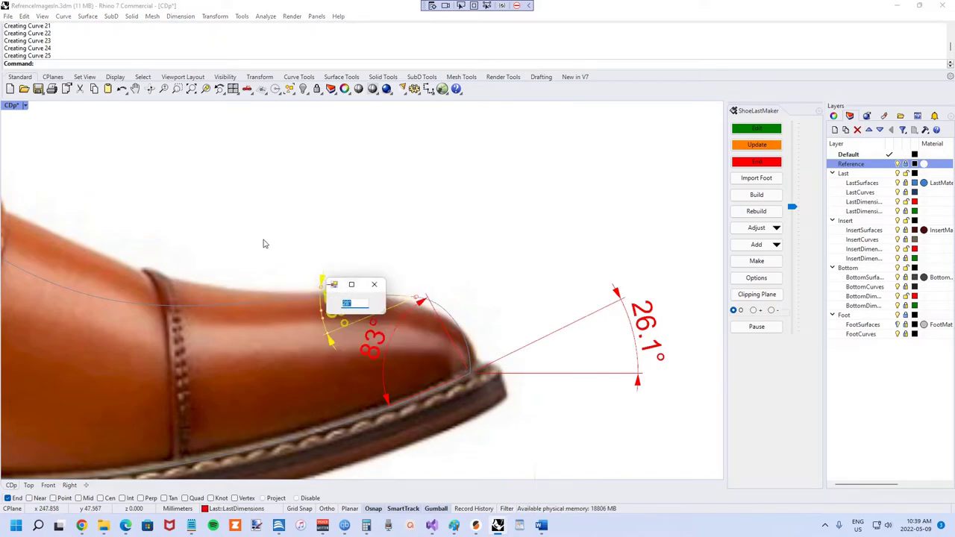
text(30)
key(Return)
click(767, 148)
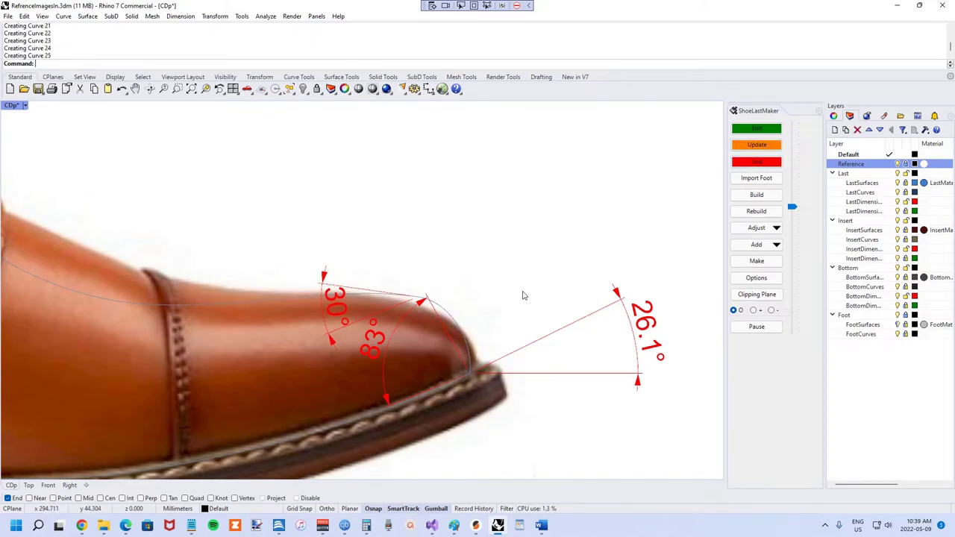
right_drag(507, 305, 442, 308)
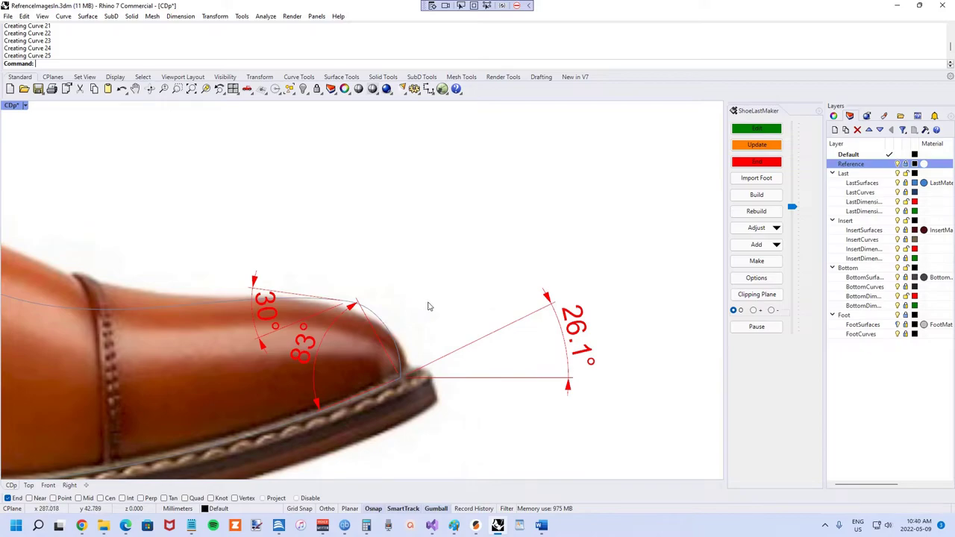
scroll(495, 298, down, 1)
scroll(495, 299, down, 1)
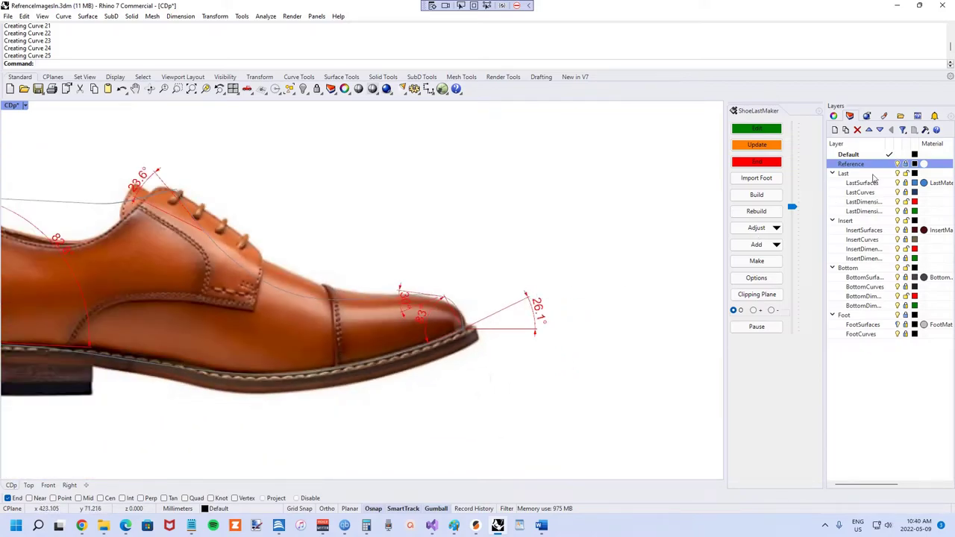
scroll(384, 265, down, 1)
scroll(271, 257, up, 1)
scroll(302, 283, up, 1)
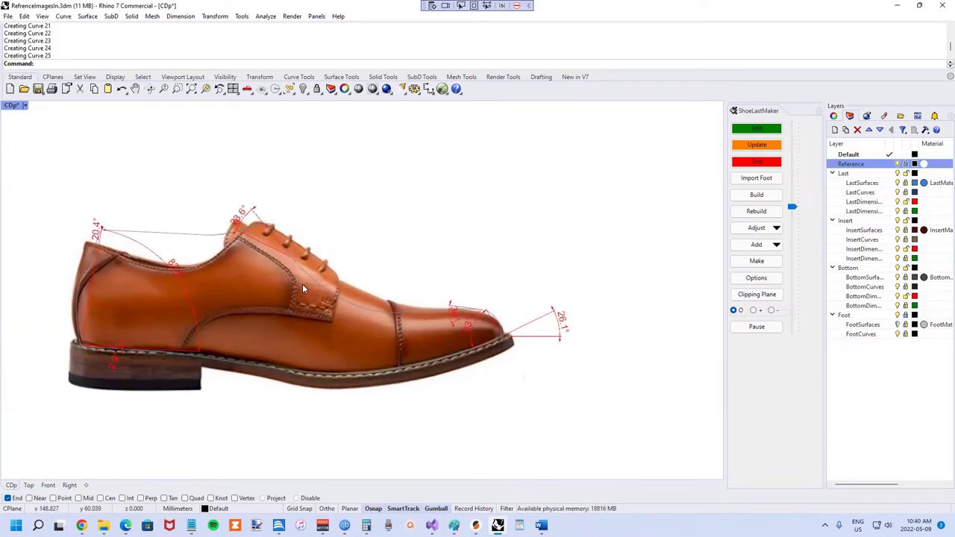
Finish the profile edit to rebuild the last's surfaces, and reopen the last for curve editing.
click(747, 165)
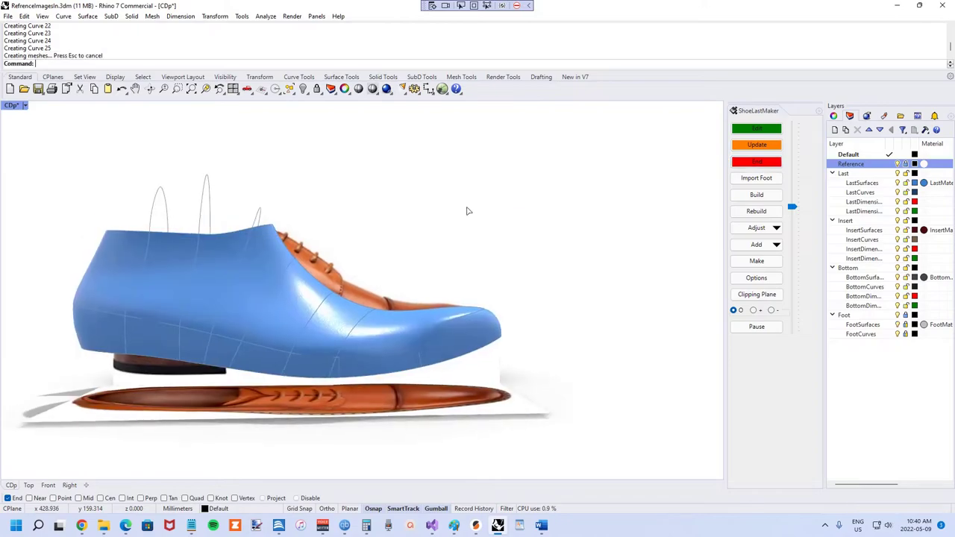
click(754, 129)
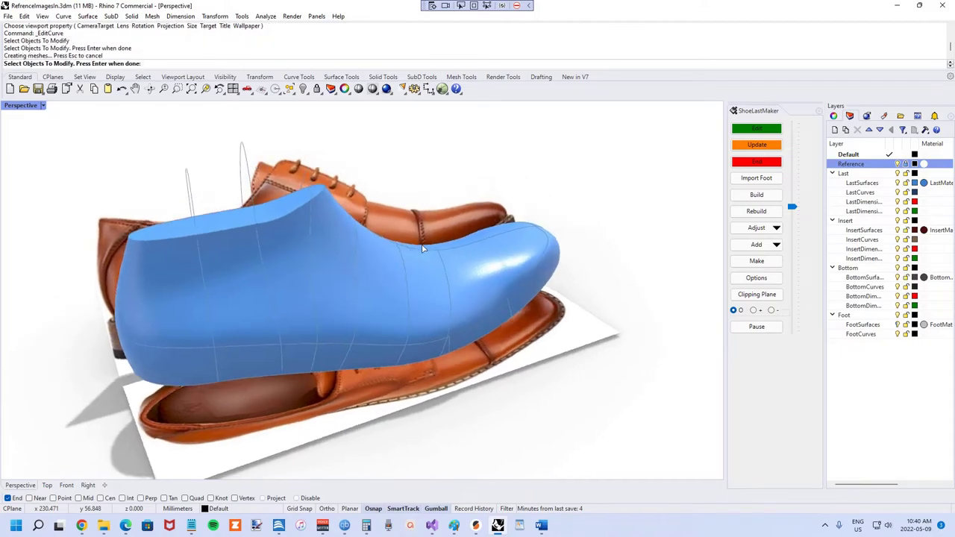
click(147, 227)
key(Return)
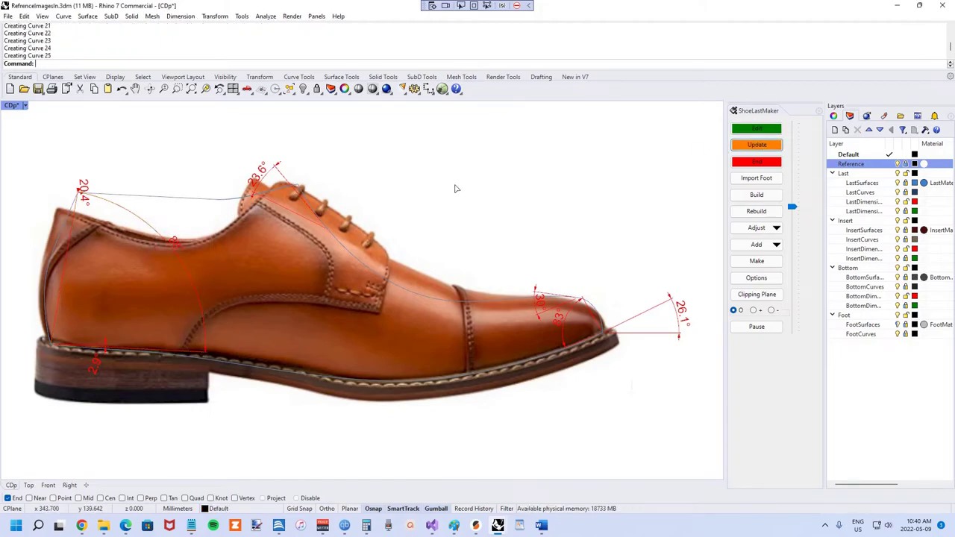
Set the angle between the heel base and the back of the last to 87° again and update the profile.
click(167, 235)
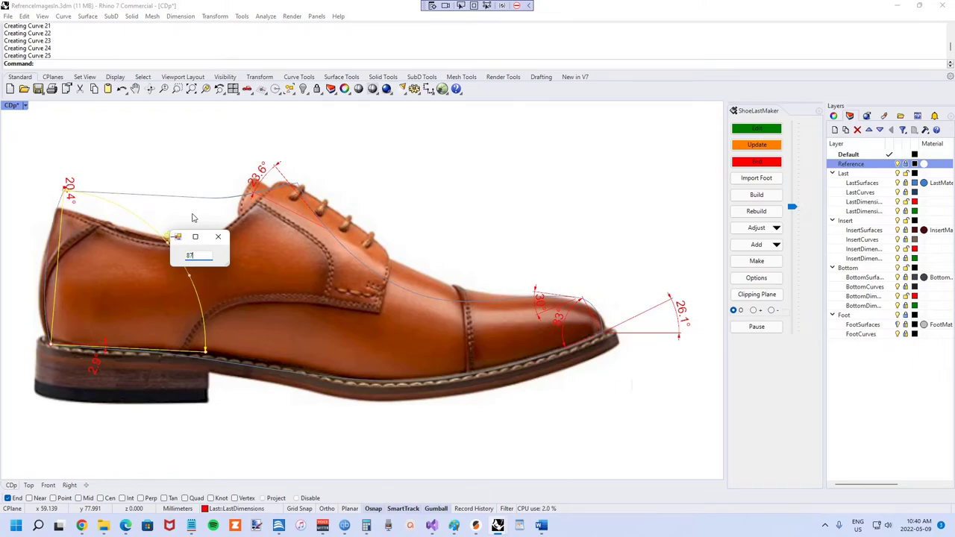
key(Return)
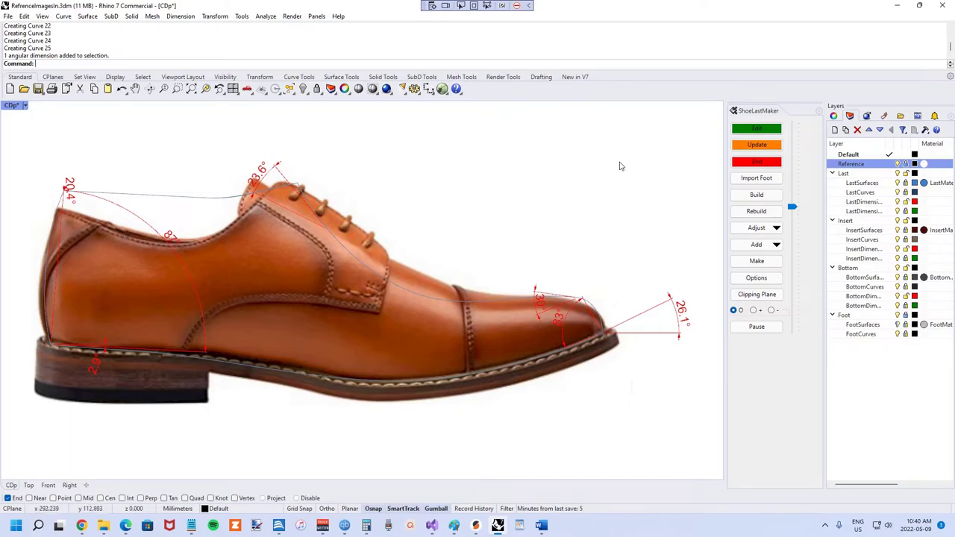
click(743, 145)
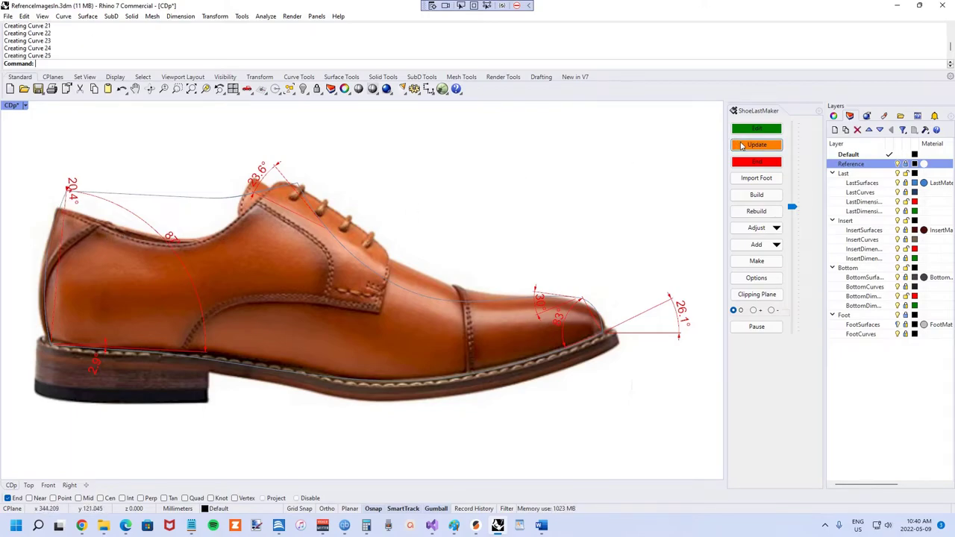
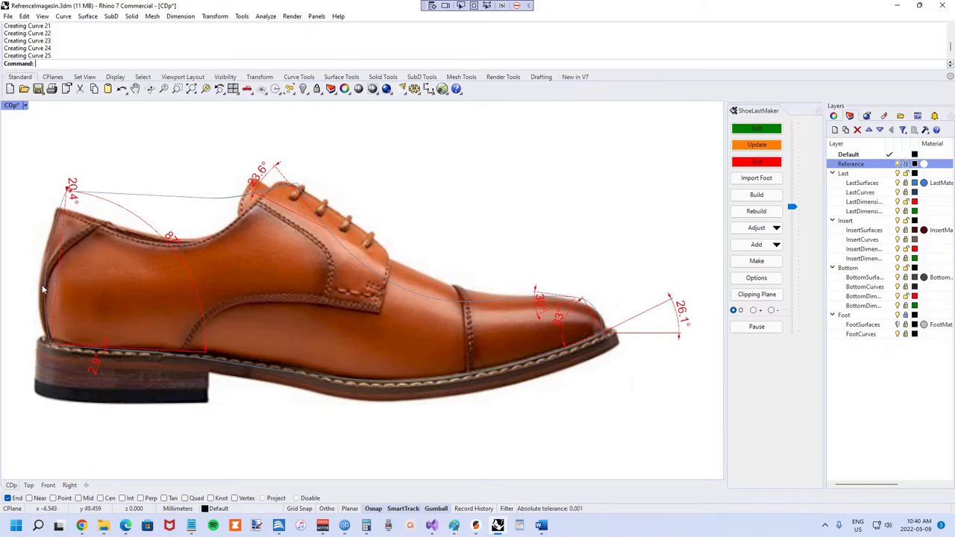
Change the dimension display options to show the last's linear dimensions instead of the angular ones.
click(745, 280)
click(79, 278)
click(177, 277)
click(120, 277)
click(117, 299)
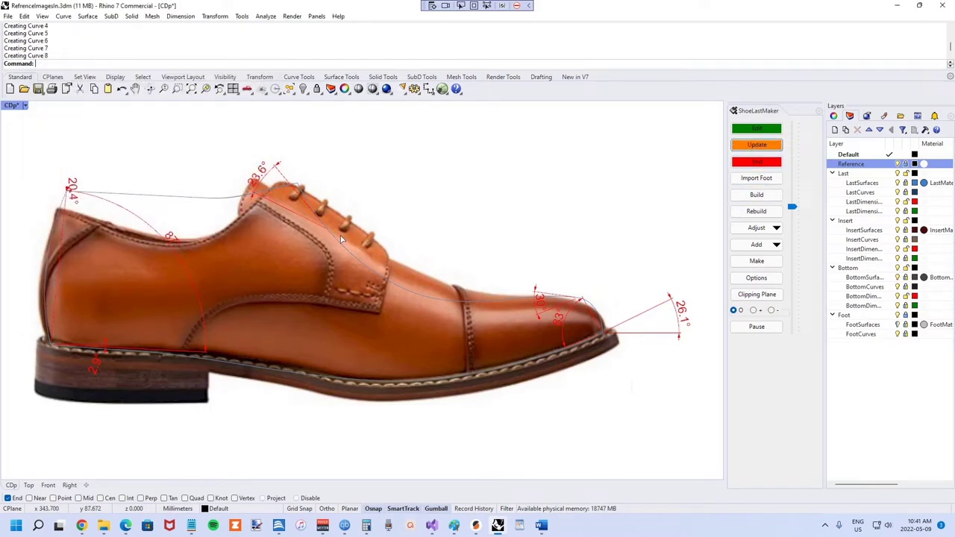
Set the horizontal bulge dimension at the back of the heel to 6.5 and update the profile curve.
scroll(156, 262, down, 2)
scroll(41, 270, up, 5)
scroll(41, 270, up, 2)
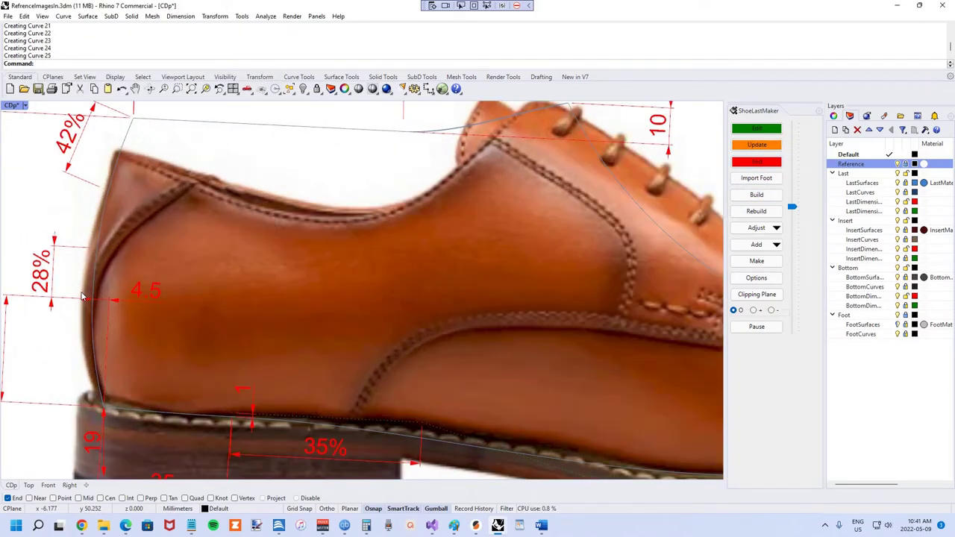
double_click(142, 292)
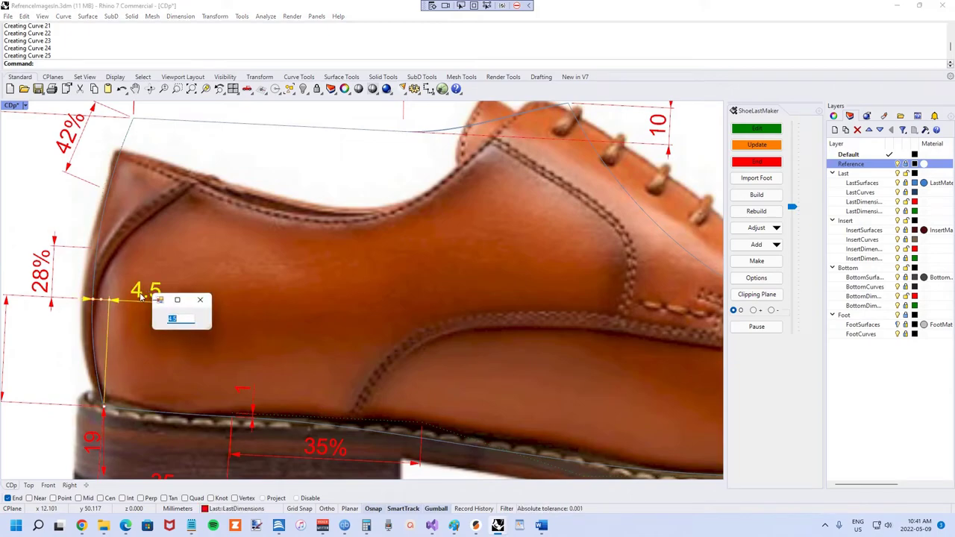
key(Return)
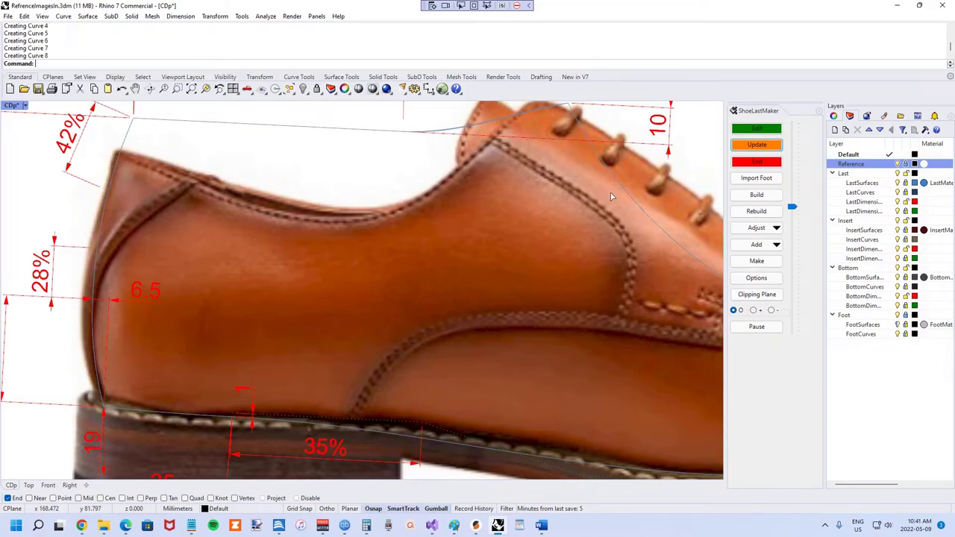
Compare the heel back and bottom edge curves with the reference picture and check their dimensions.
scroll(126, 322, down, 2)
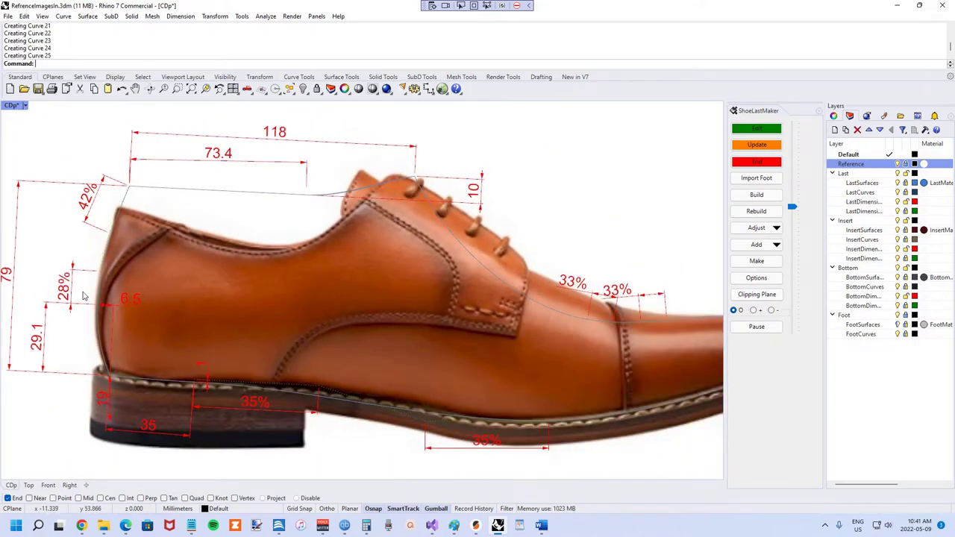
scroll(82, 294, up, 1)
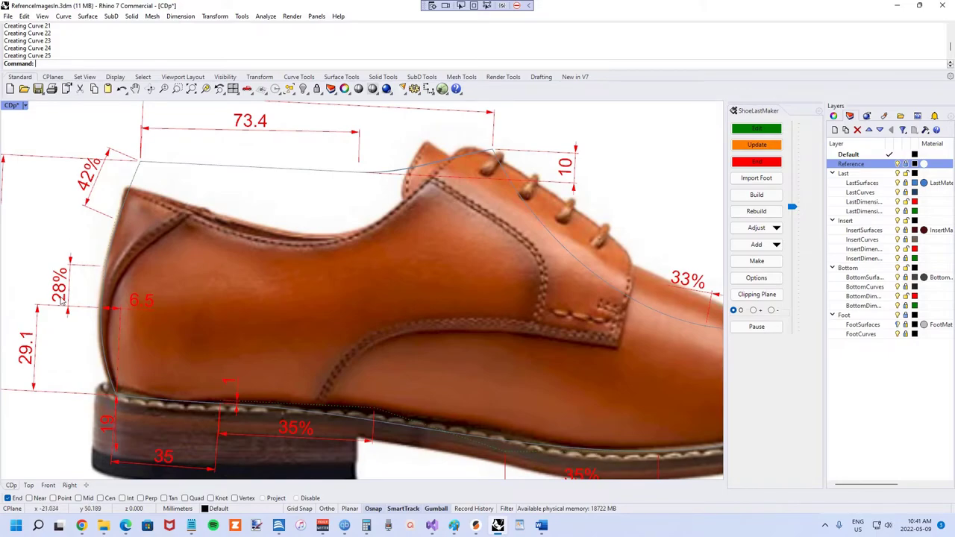
scroll(65, 298, down, 2)
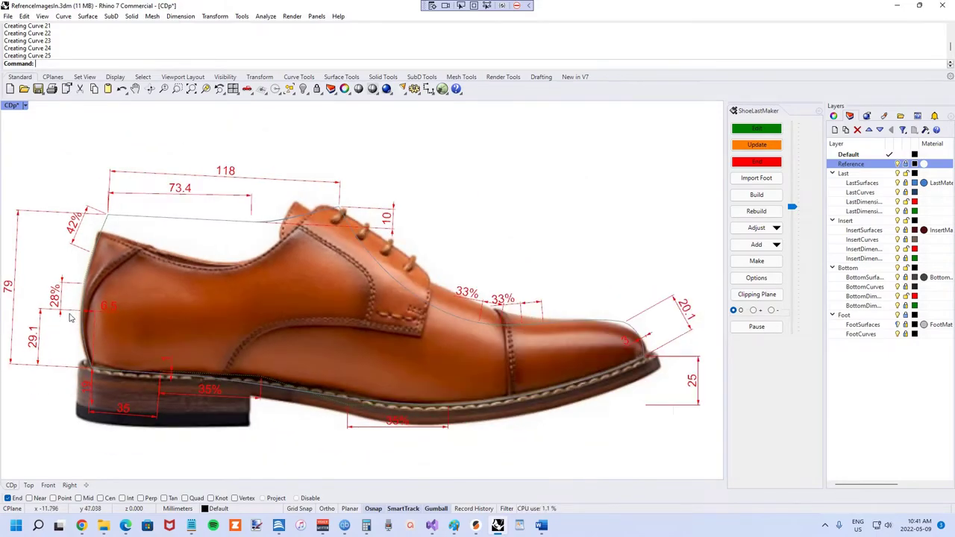
scroll(33, 340, up, 2)
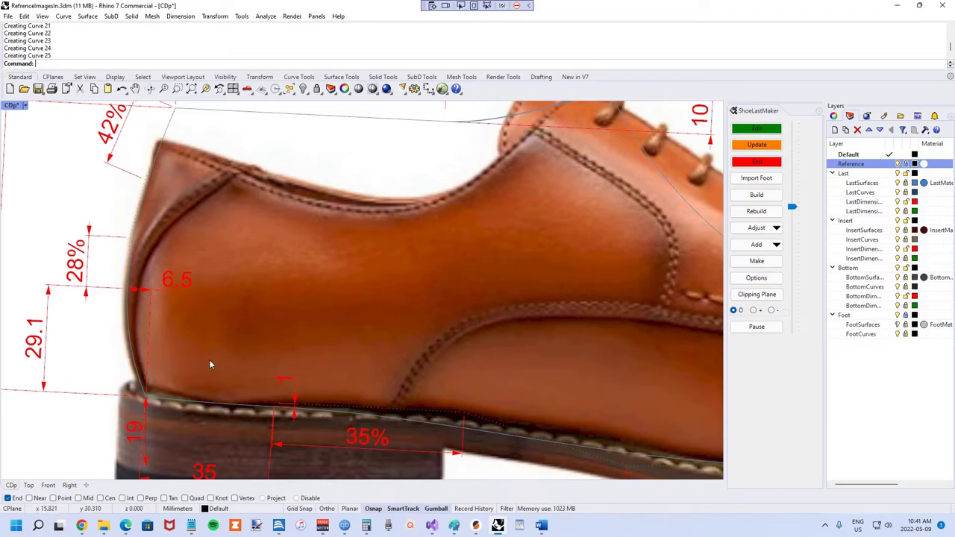
scroll(210, 366, down, 4)
scroll(209, 370, up, 2)
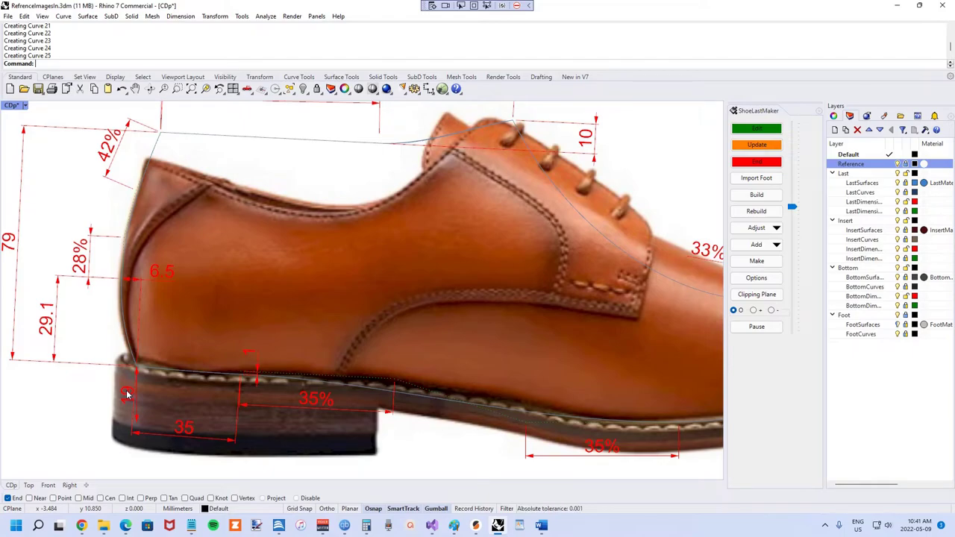
scroll(126, 395, down, 1)
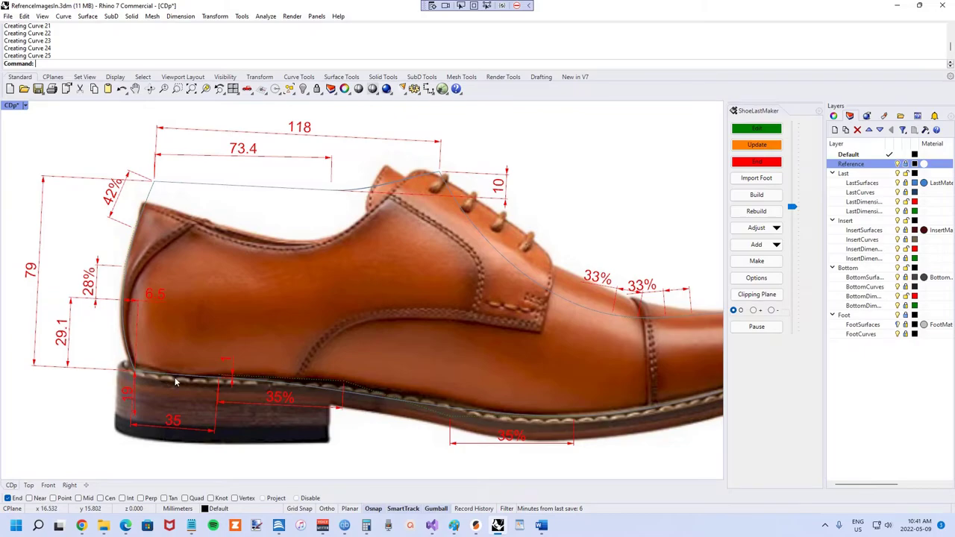
scroll(165, 379, down, 1)
scroll(308, 404, up, 1)
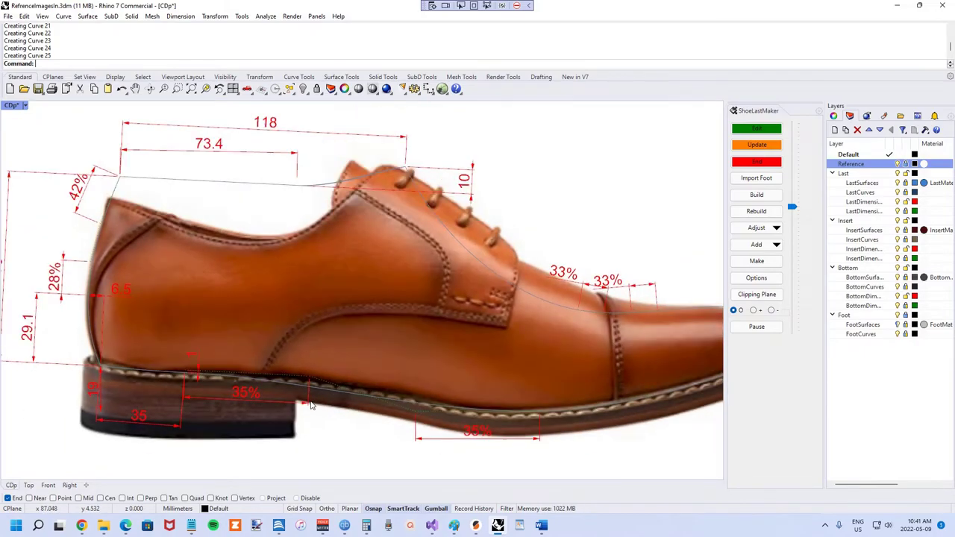
Try 45% for the bottom edge's percentage dimension between the heel and the arch, and update the profile.
scroll(312, 405, up, 2)
double_click(206, 391)
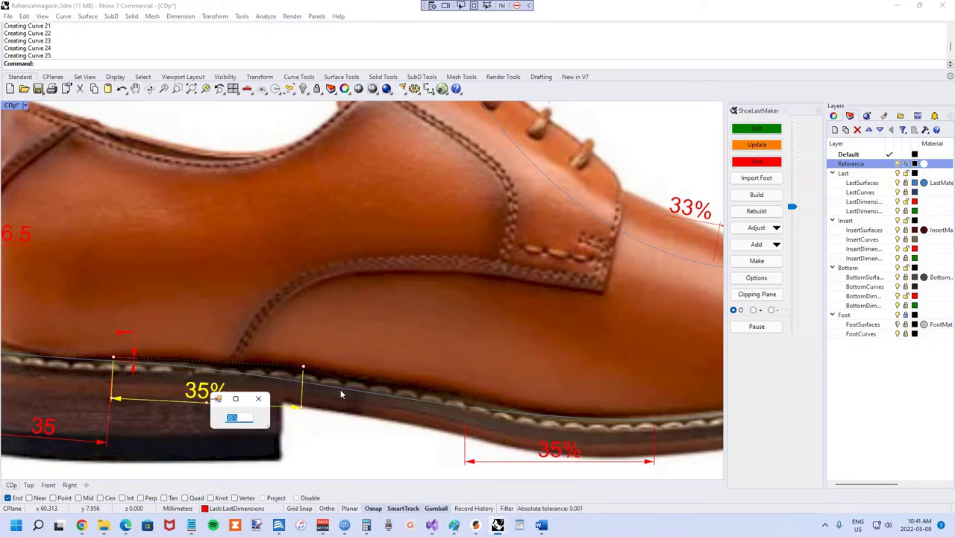
text(45%)
key(Return)
click(741, 146)
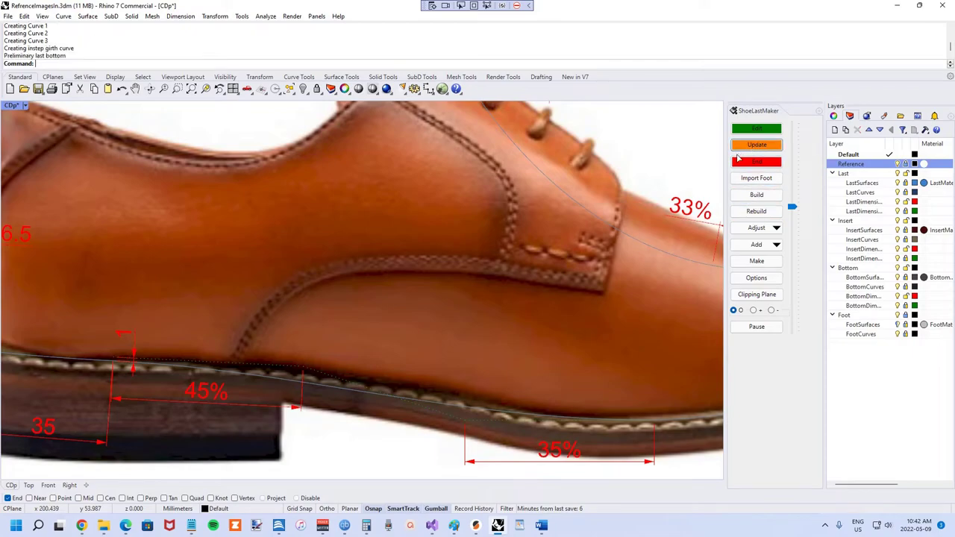
Set the bottom edge's percentage dimension between the heel and the arch to 65% and update the profile.
scroll(224, 258, down, 2)
scroll(371, 332, up, 2)
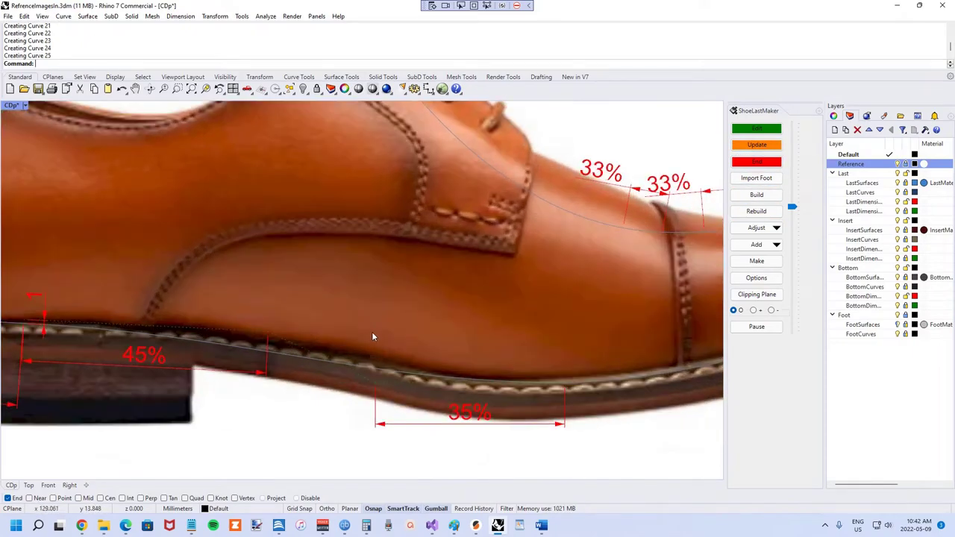
double_click(154, 359)
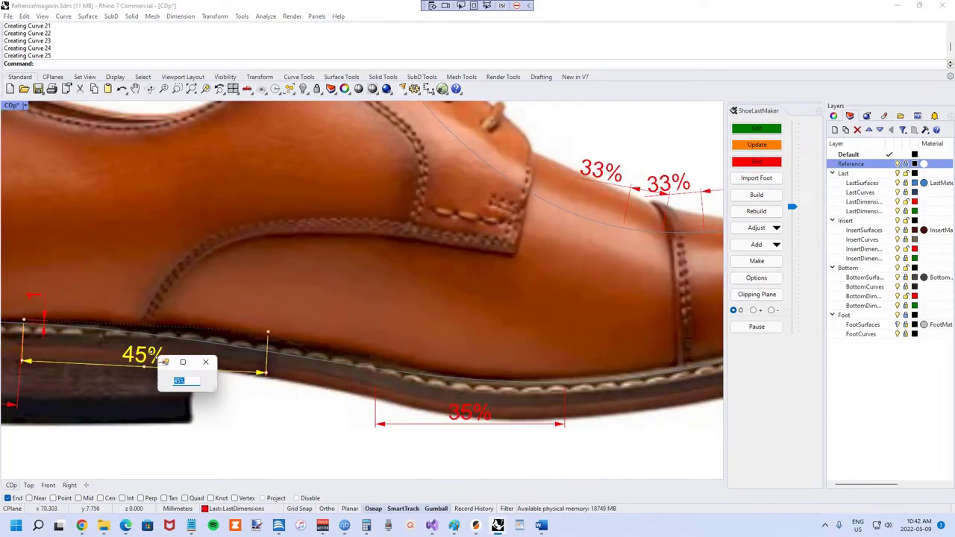
text(65)
key(Return)
click(748, 146)
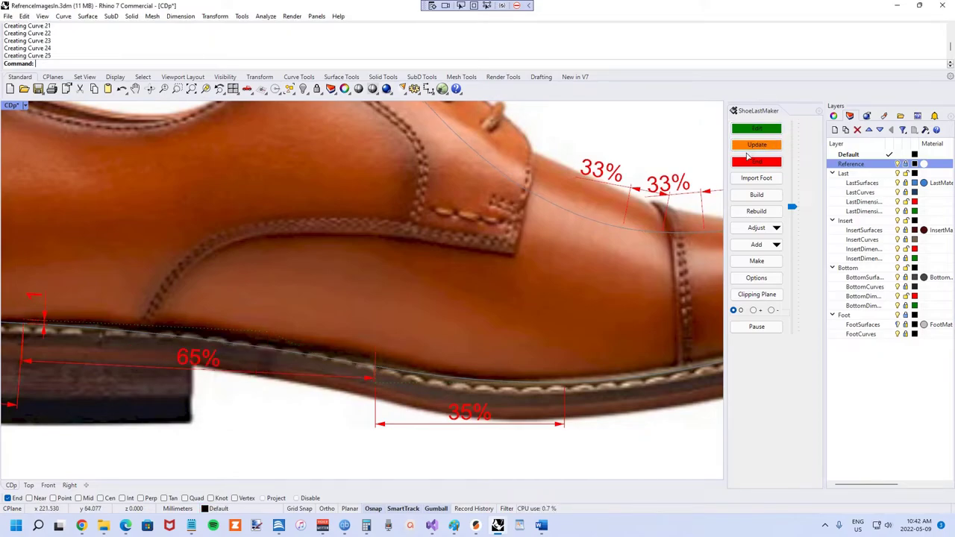
Try 25% for the percentage dimension below the ball area of the bottom edge, and update the profile.
scroll(420, 279, down, 3)
scroll(508, 334, up, 3)
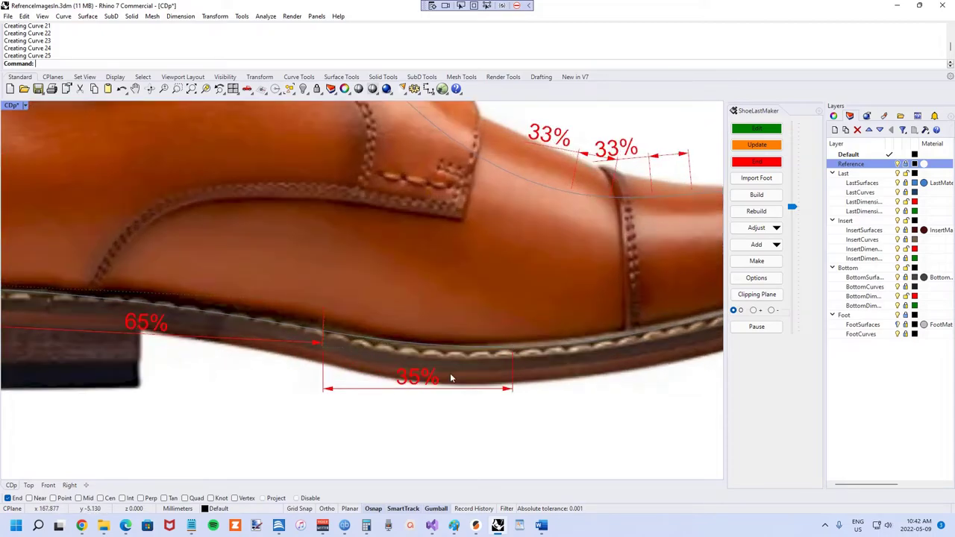
double_click(428, 384)
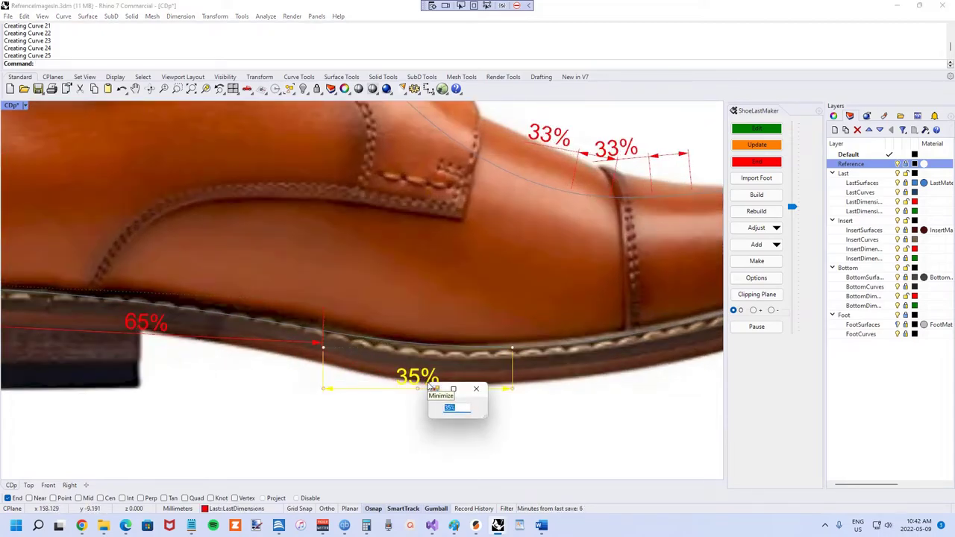
key(Return)
click(755, 145)
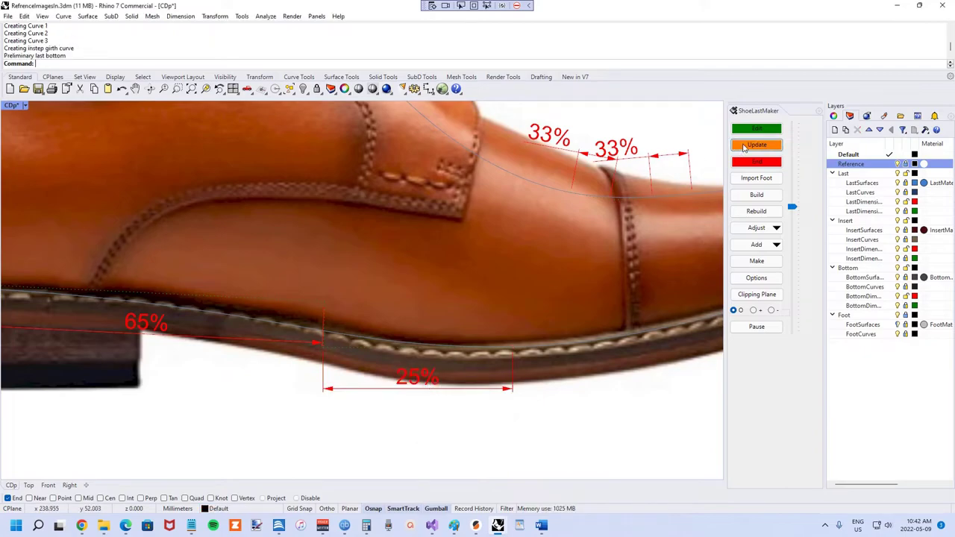
Set the percentage dimension below the ball area of the bottom edge to 45% and update the profile.
double_click(434, 382)
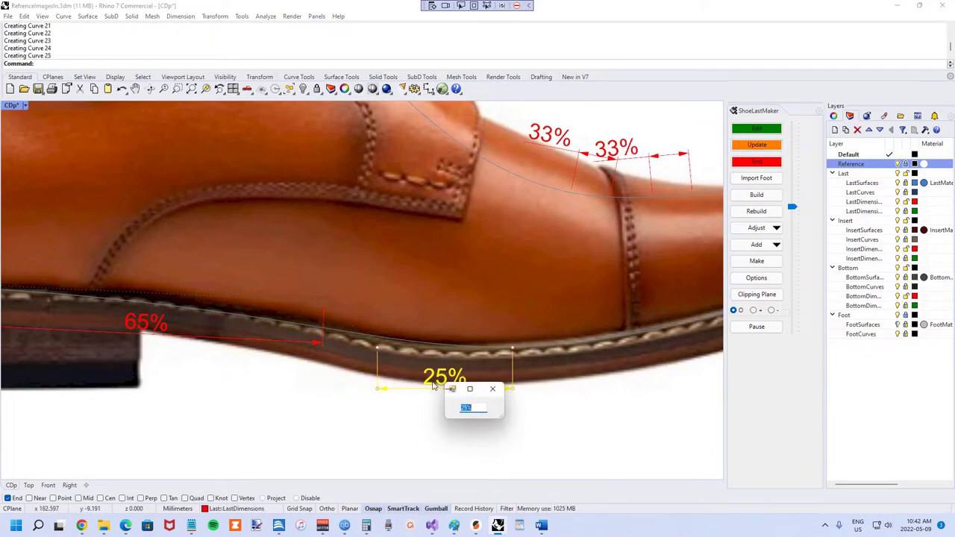
text(45)
key(Return)
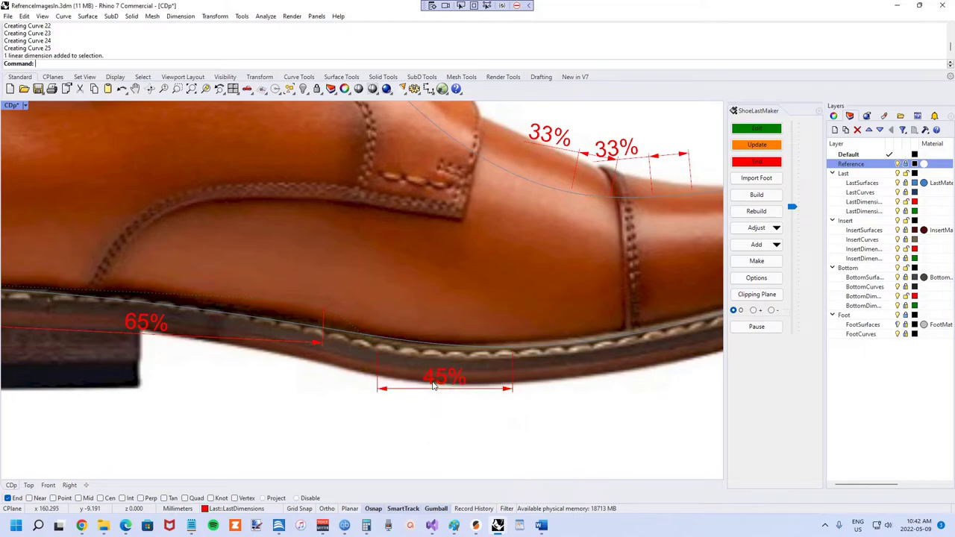
click(756, 145)
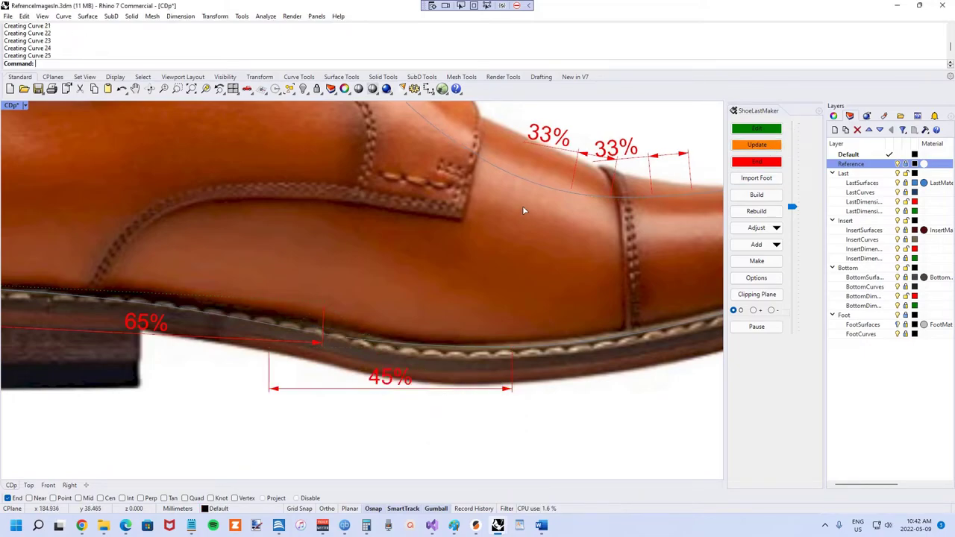
scroll(430, 267, down, 4)
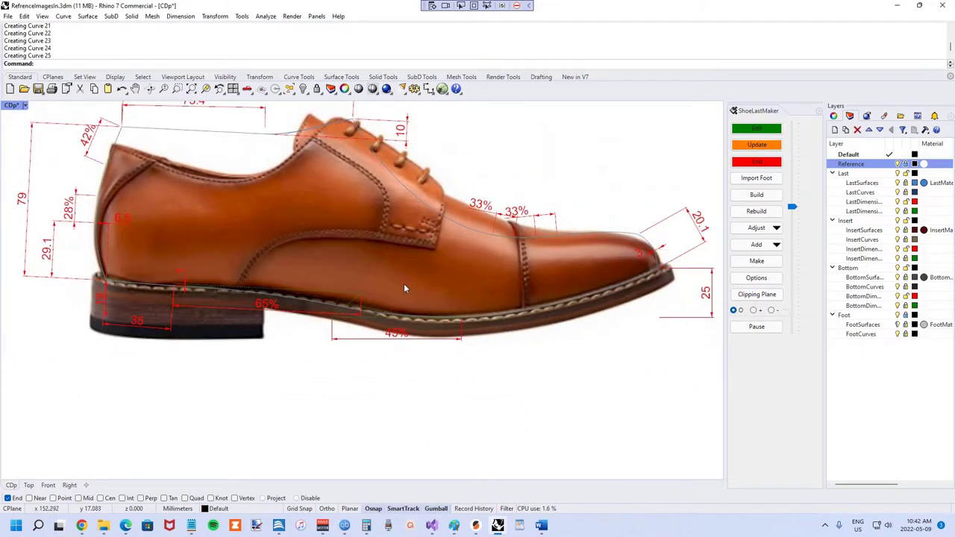
right_drag(438, 264, 437, 343)
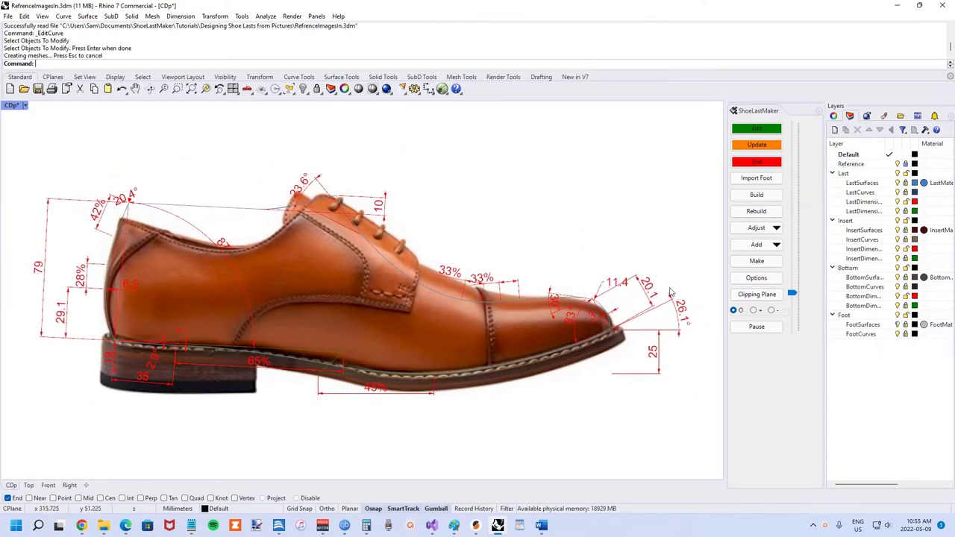
Set the toe's height dimension to 18 and the radius dimension on top of the toe to 14.
scroll(670, 292, up, 4)
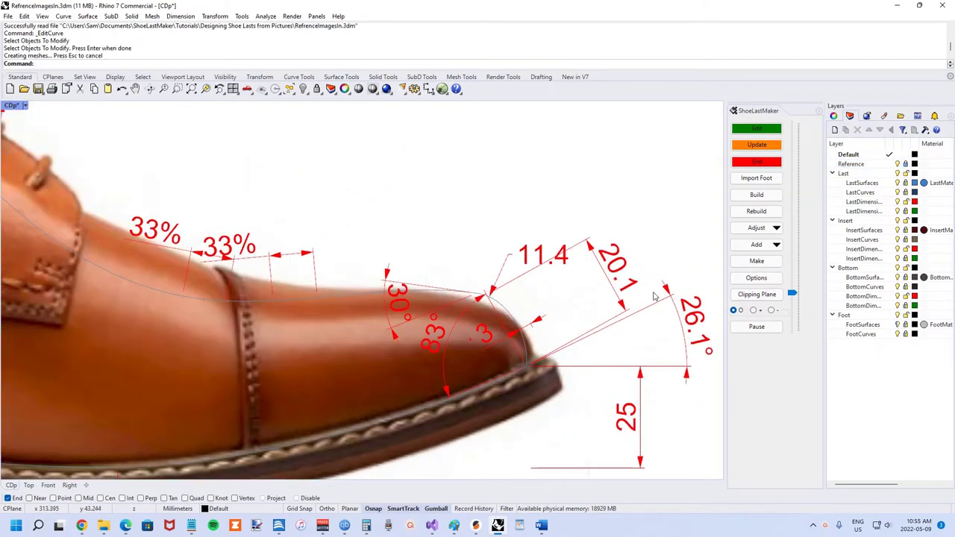
double_click(622, 265)
text(18)
key(Return)
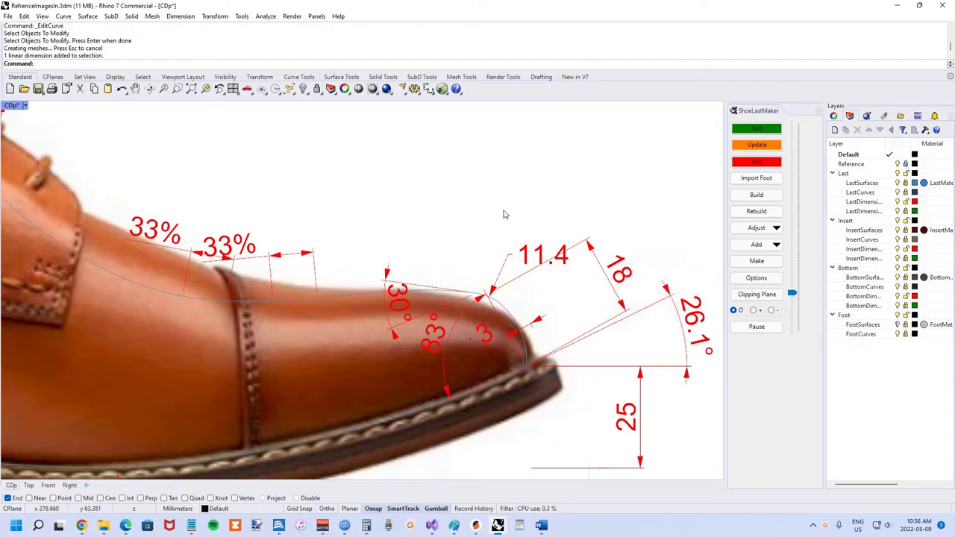
double_click(518, 249)
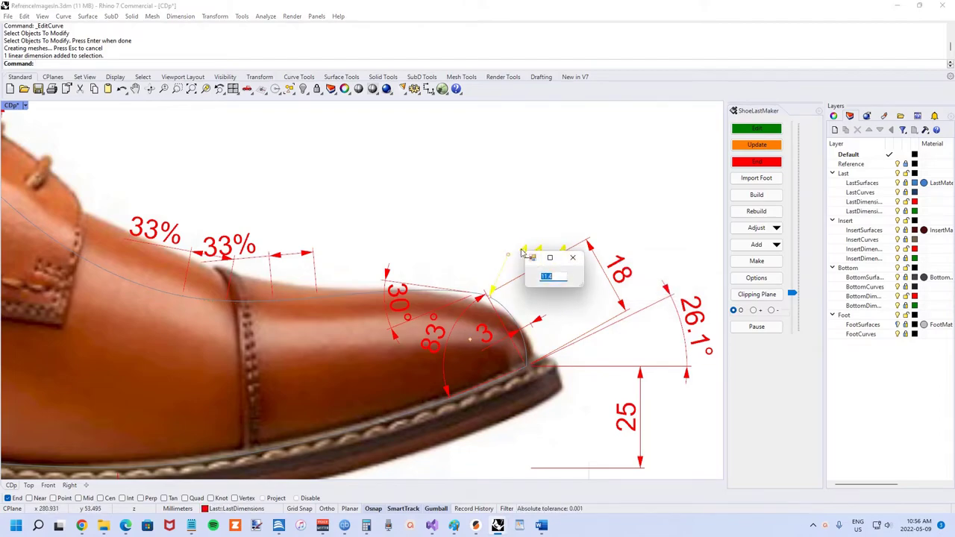
text(14)
key(Return)
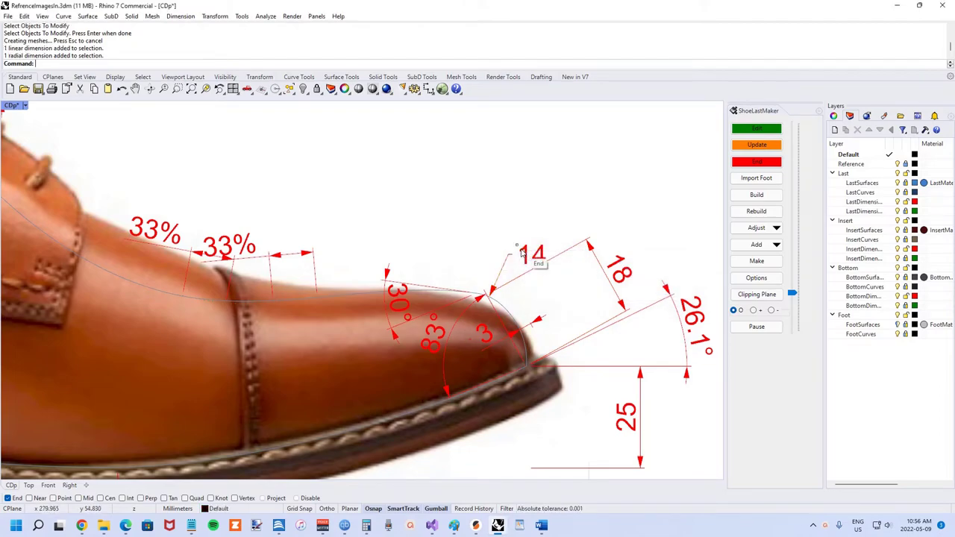
Update the side profile with the new toe dimensions and end its editing session.
click(765, 147)
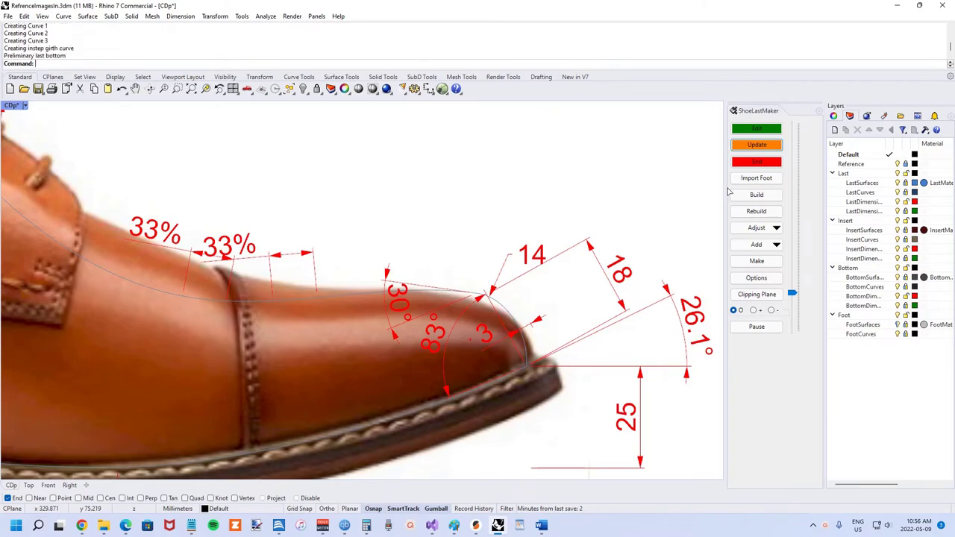
scroll(464, 306, down, 5)
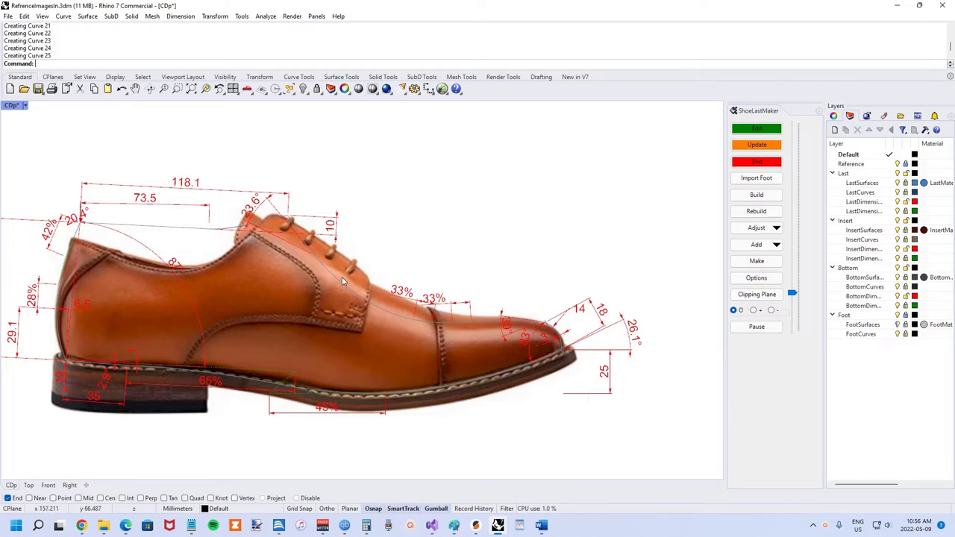
scroll(427, 309, down, 2)
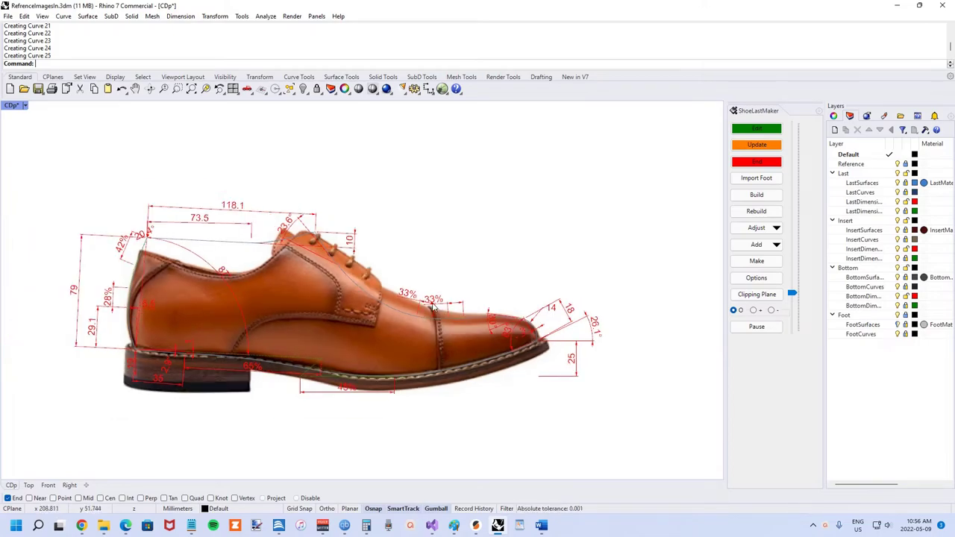
click(749, 165)
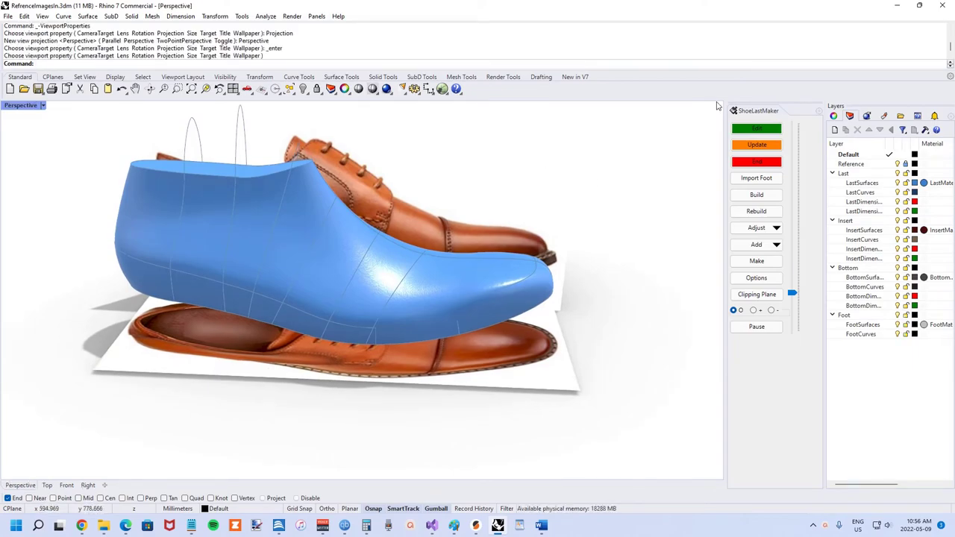
Open the last's bottom outline for editing and try 37 for the inner-side width dimension at the ball.
click(746, 128)
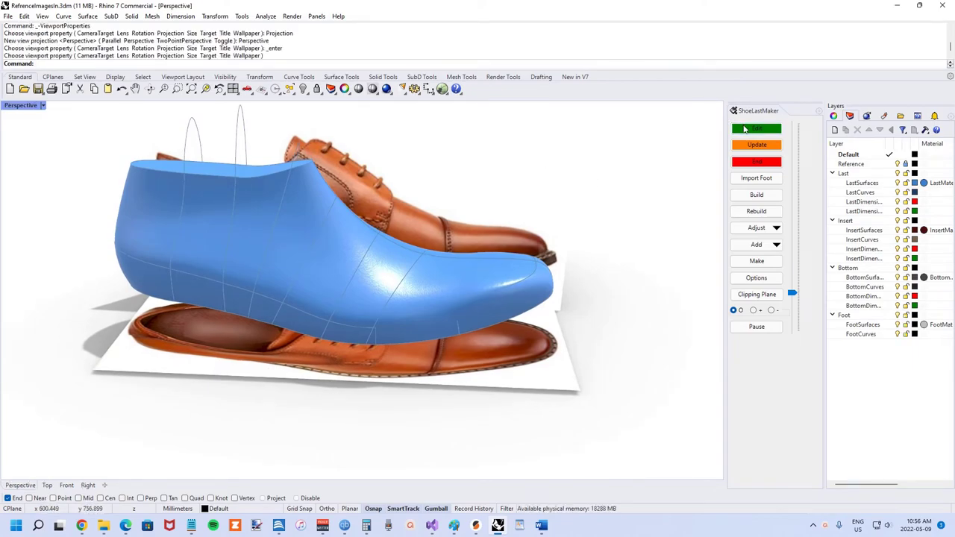
click(426, 342)
key(Return)
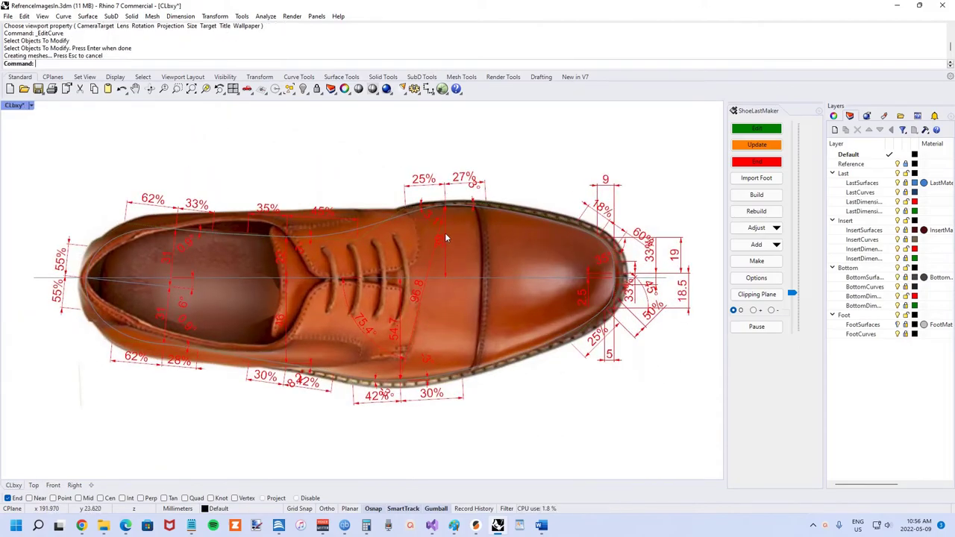
scroll(445, 236, up, 2)
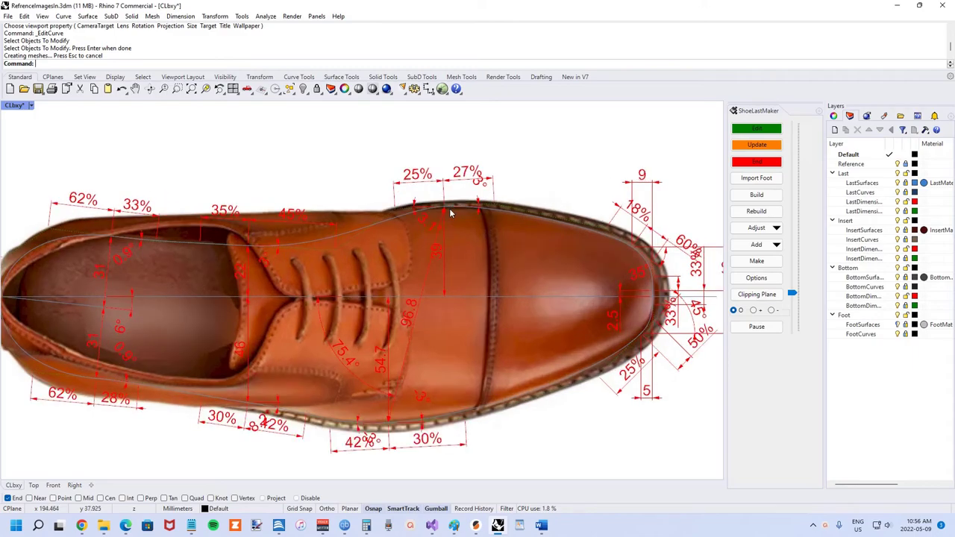
double_click(442, 256)
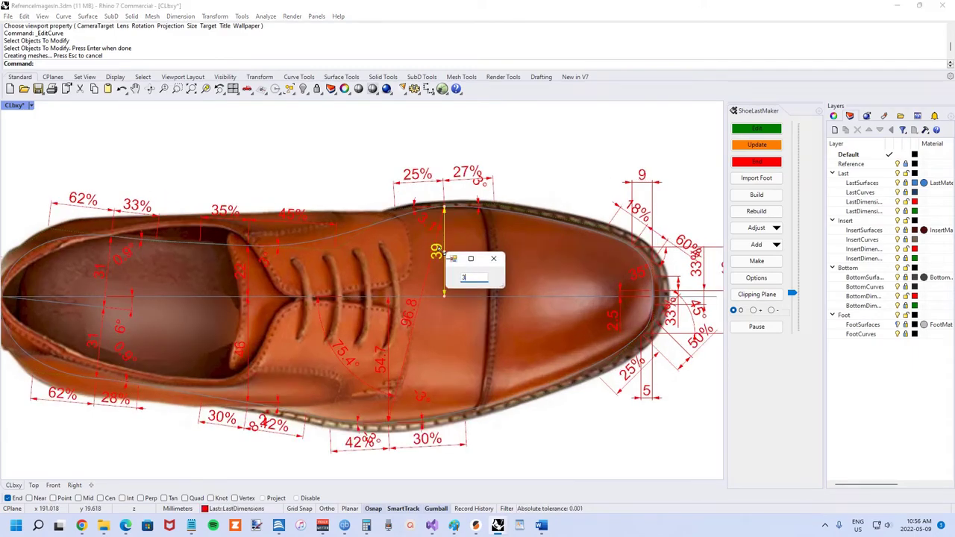
text(37)
key(Return)
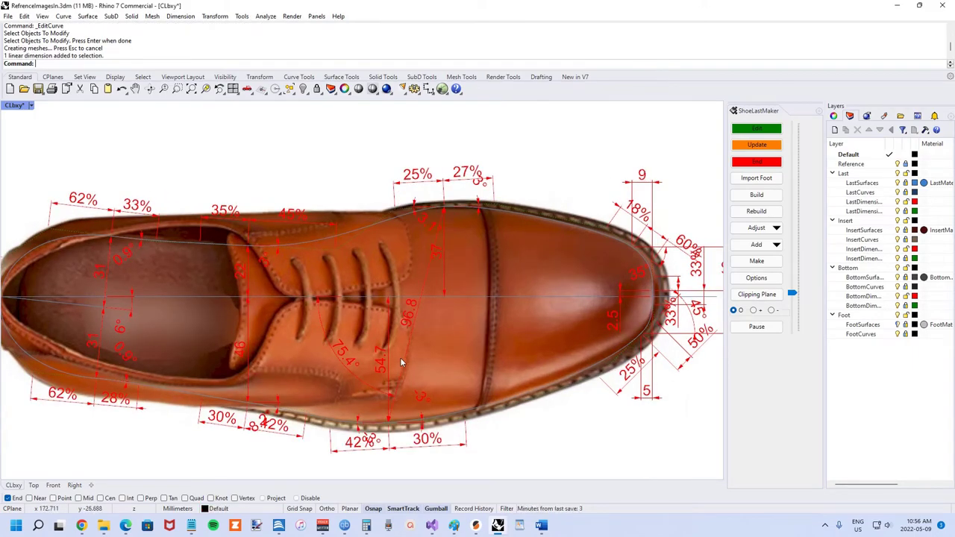
Try 53 for the outer-side width dimension at the ball, update the outline and end its editing.
double_click(389, 354)
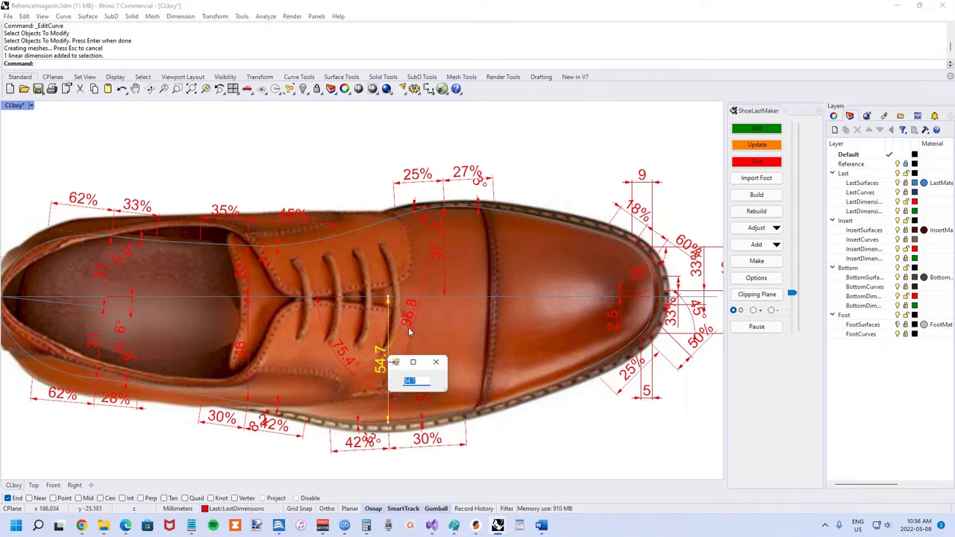
text(53)
key(Return)
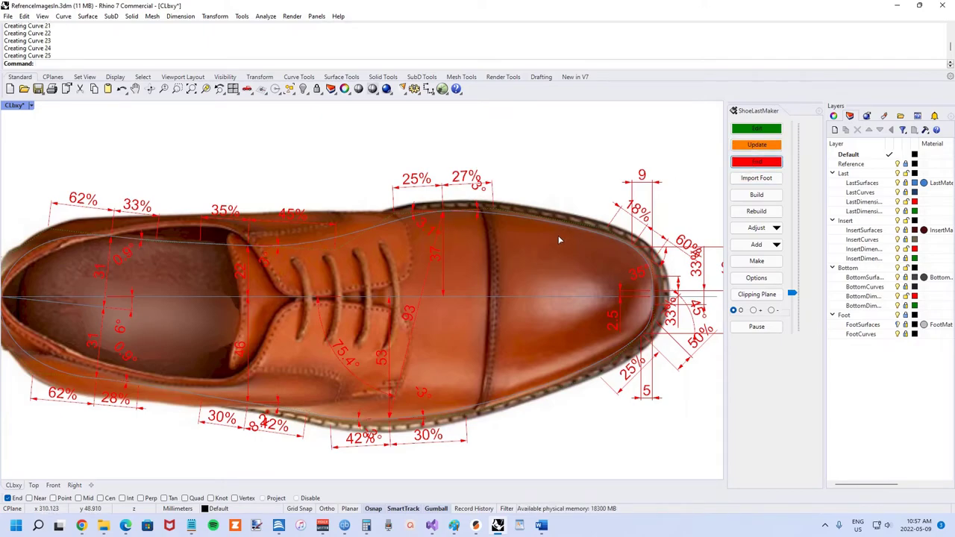
right_drag(572, 222, 456, 220)
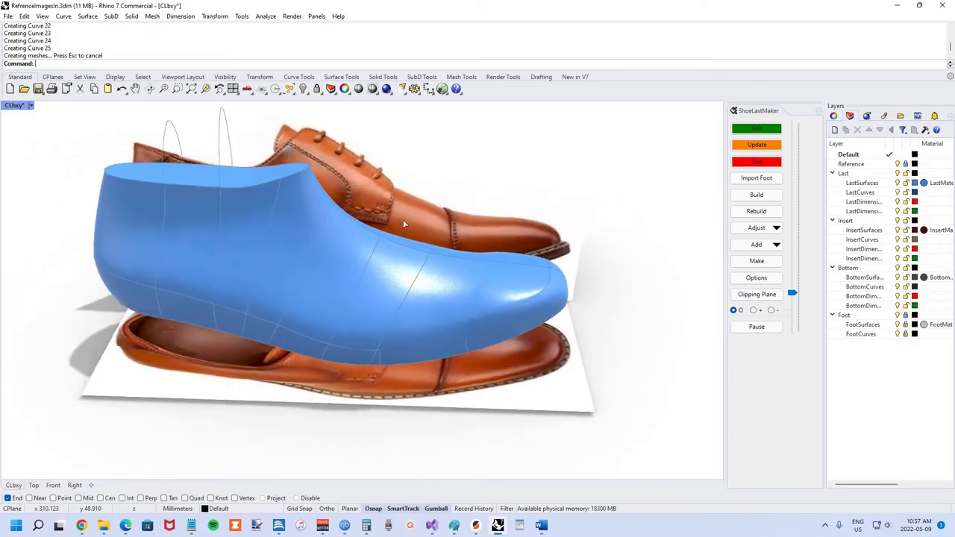
Reopen the side profile, set the angle dimension at the top of the instep to 1°, update it and end editing.
click(742, 131)
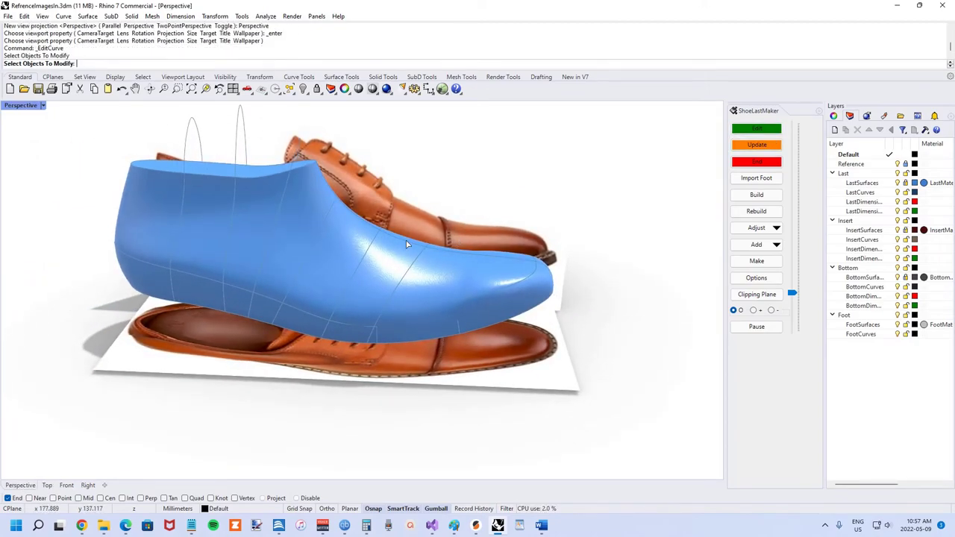
key(Return)
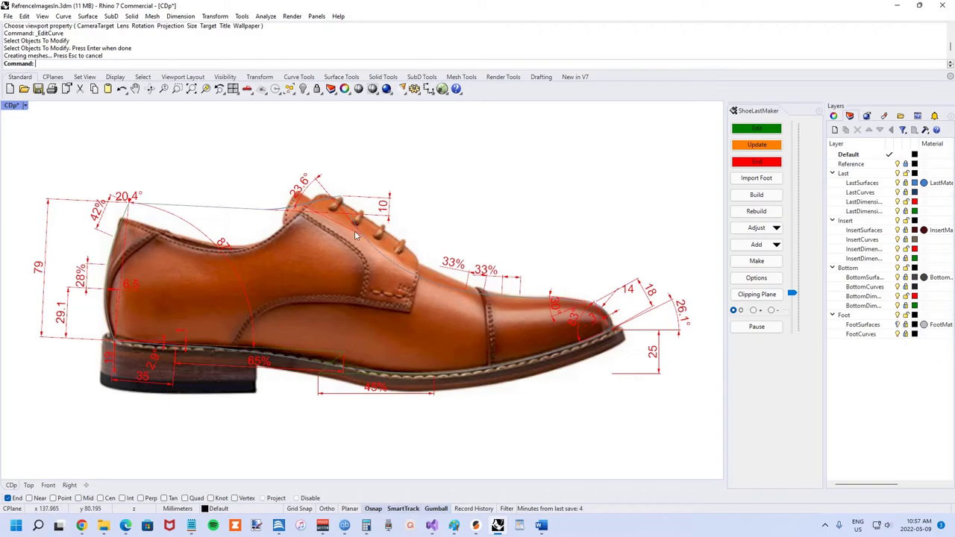
double_click(306, 180)
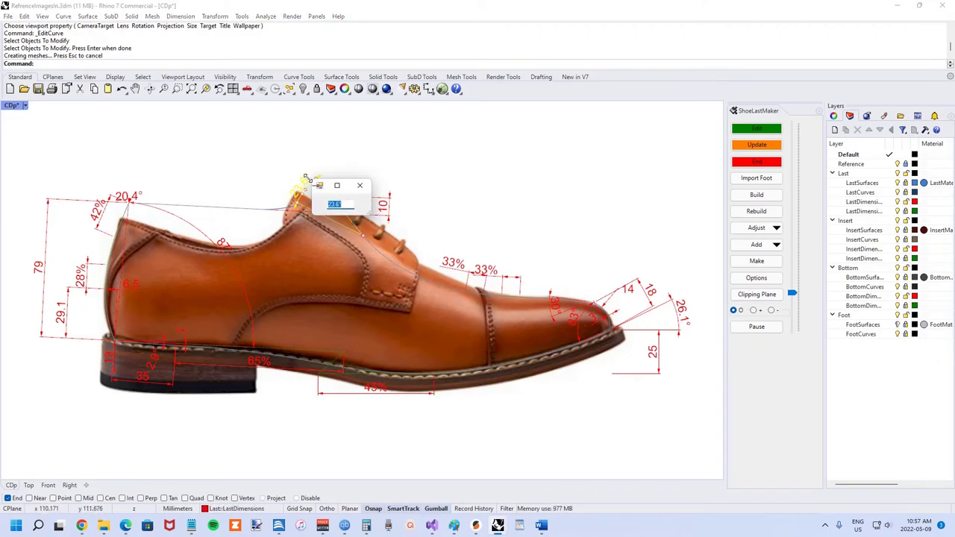
text(17)
key(Return)
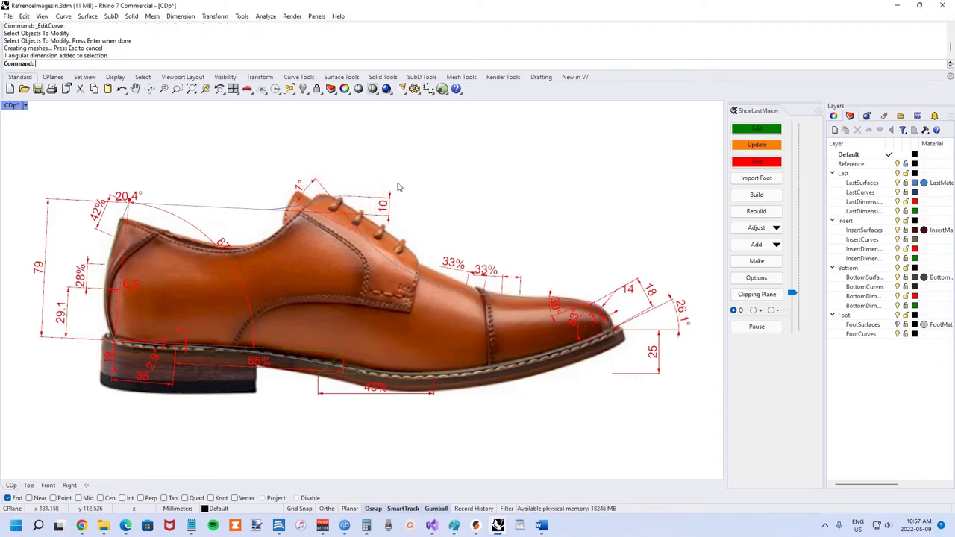
click(757, 144)
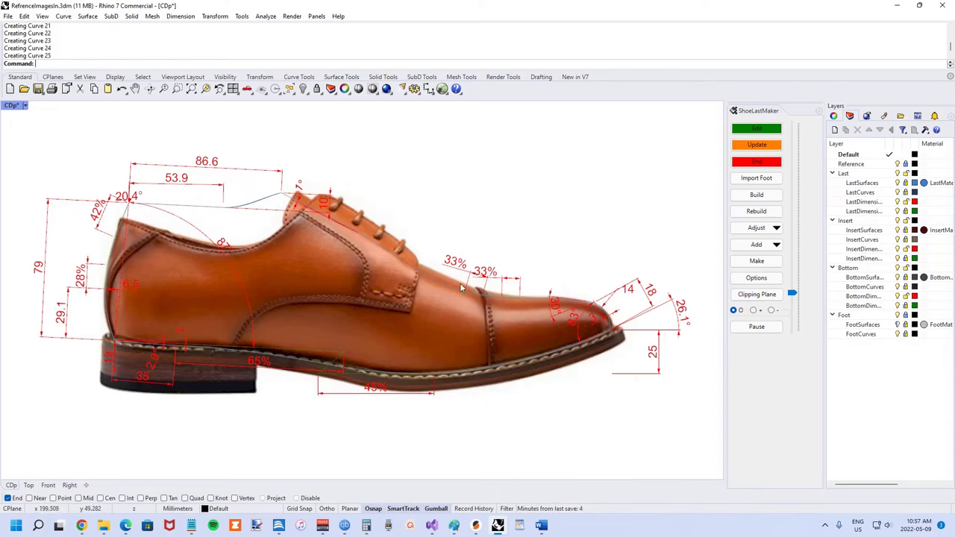
click(756, 162)
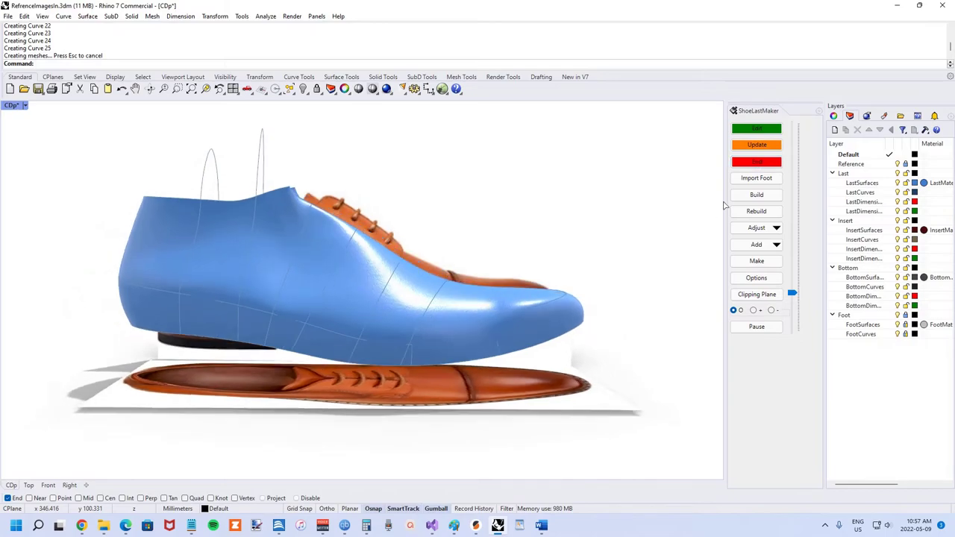
Reopen the bottom outline for editing and revise the inner-side width dimension at the ball.
click(757, 130)
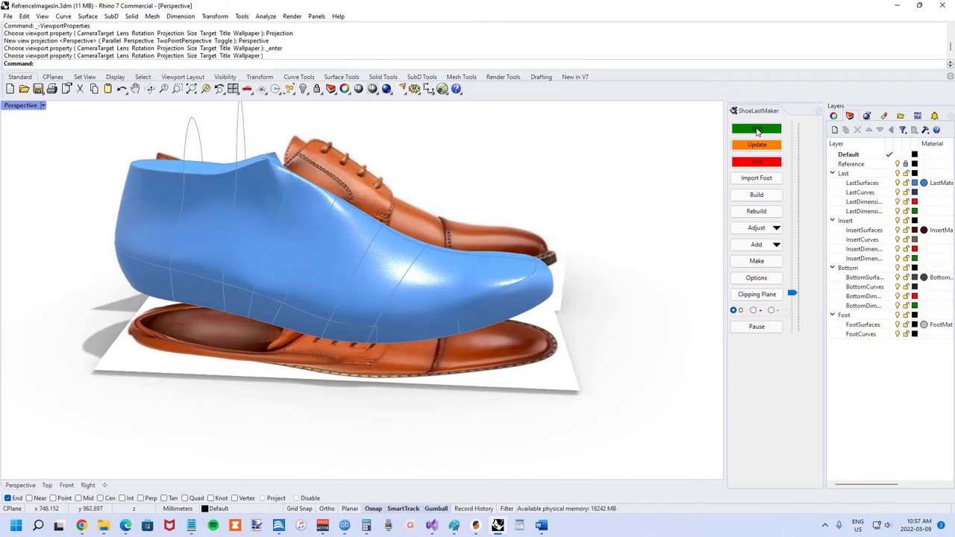
right_drag(309, 262, 446, 252)
key(Return)
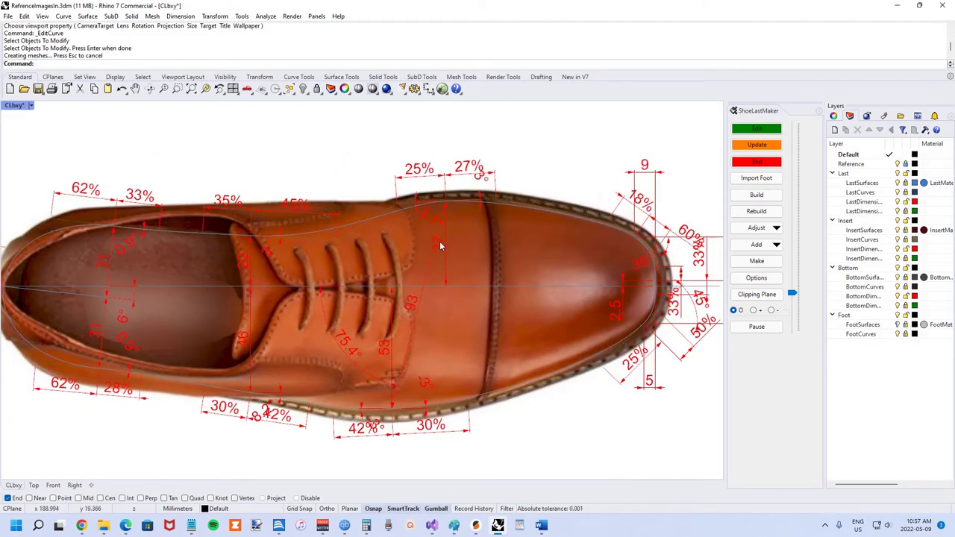
double_click(442, 243)
key(Escape)
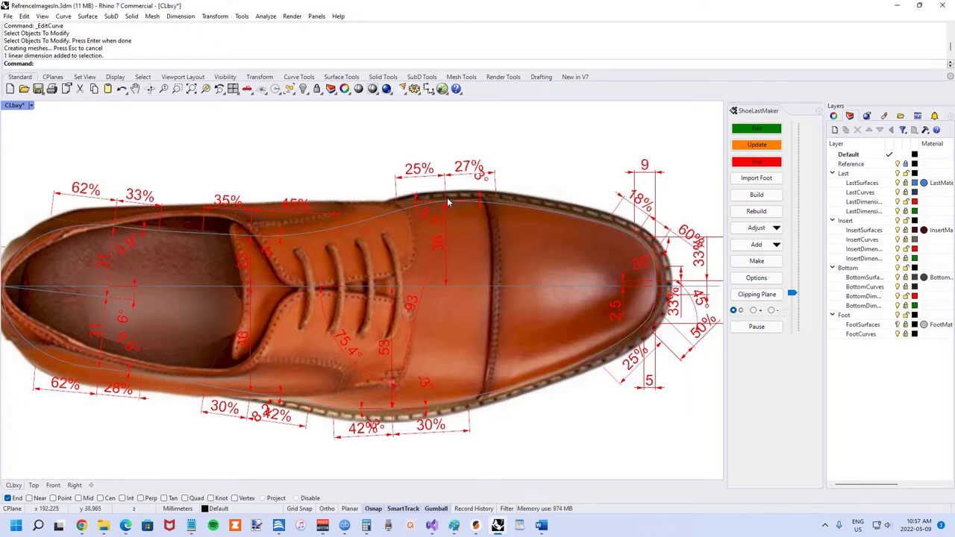
Set the outer-side width dimension at the ball to 52.5, update the bottom outline and end its editing.
double_click(411, 305)
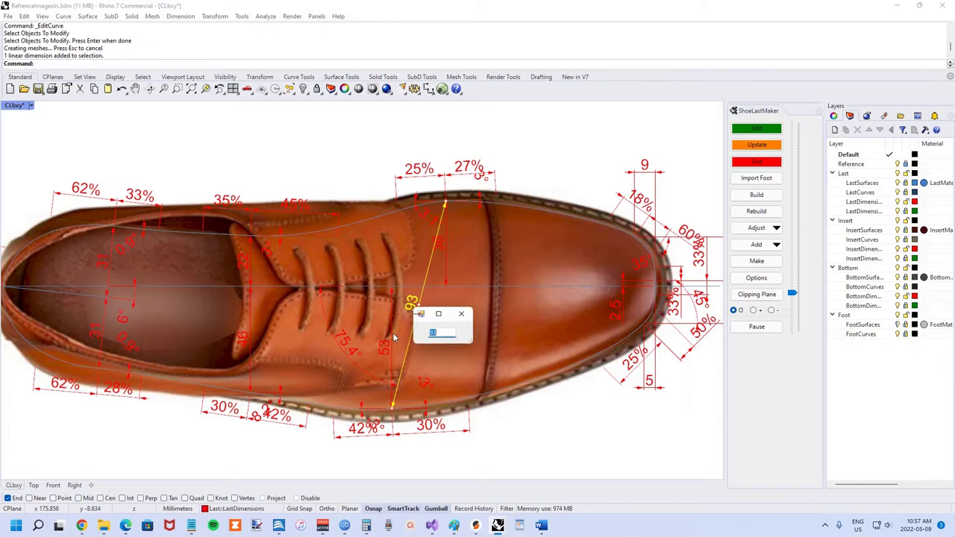
double_click(392, 333)
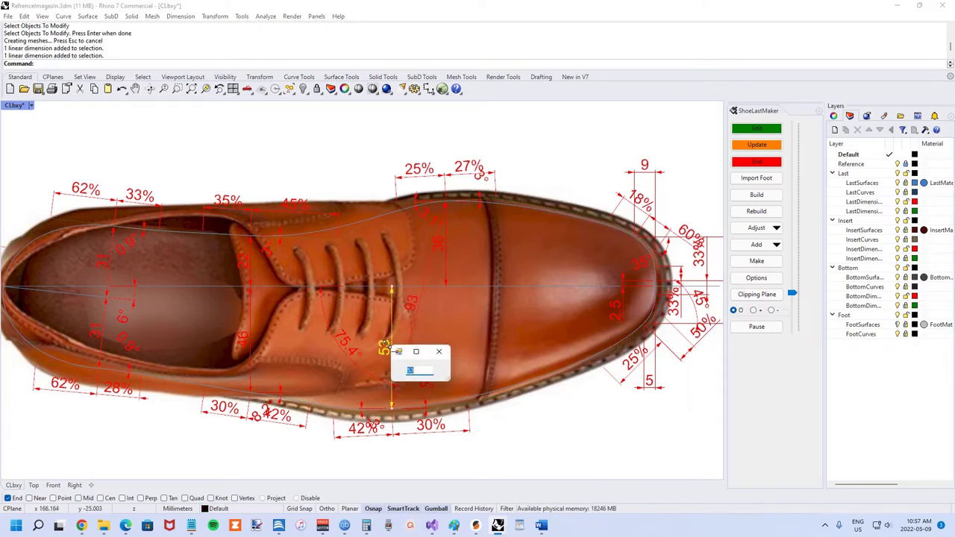
text(52.5)
key(Return)
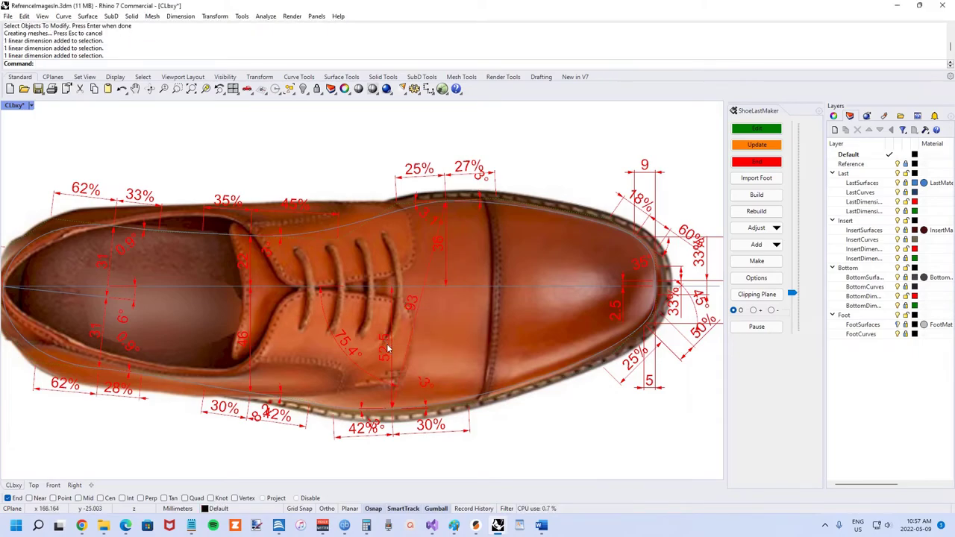
click(745, 147)
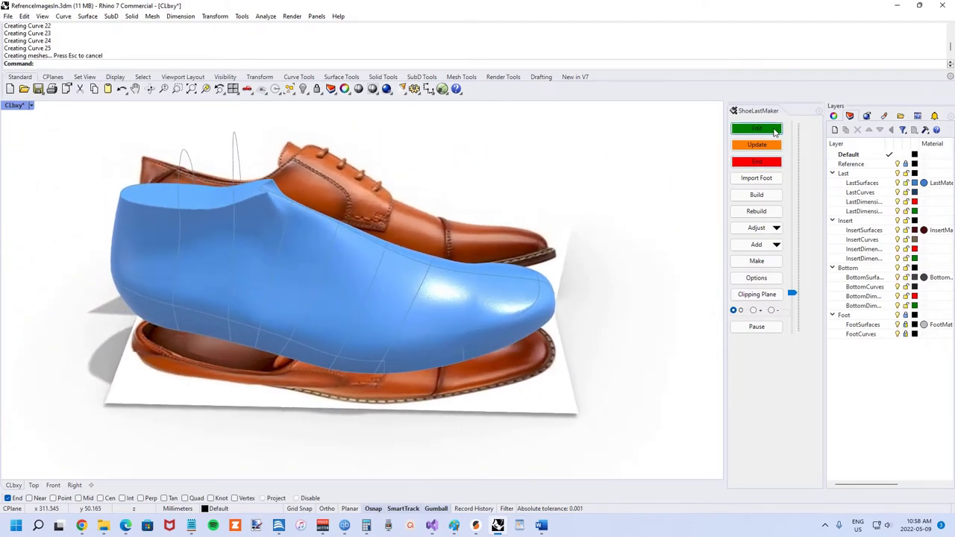
Reopen the side profile, set the height dimension at the top of the instep to 8, update it and end editing.
click(775, 131)
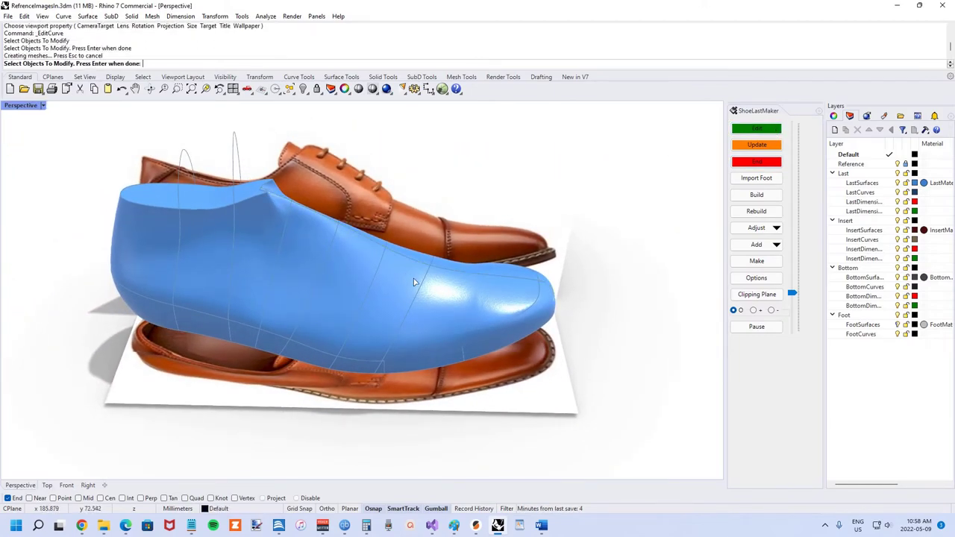
key(Return)
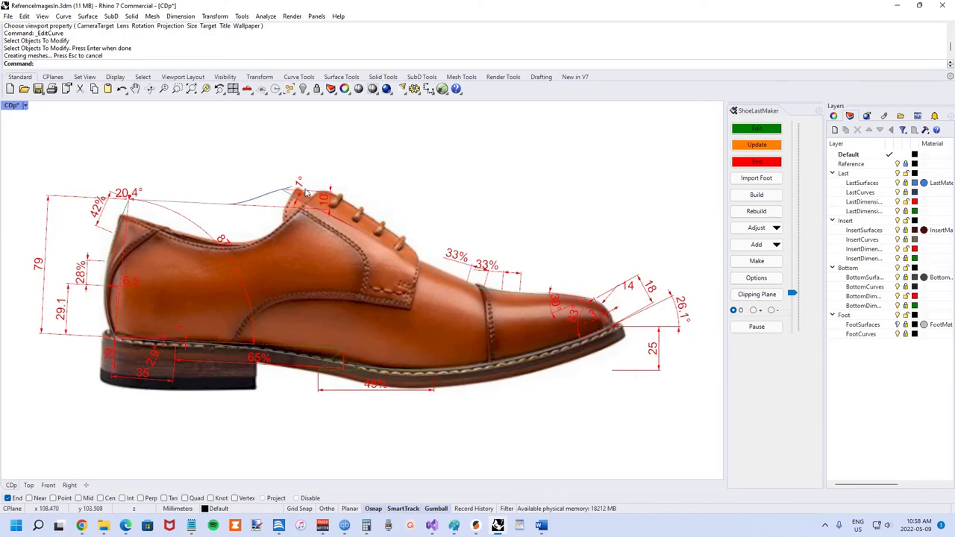
scroll(302, 194, up, 3)
scroll(295, 196, down, 1)
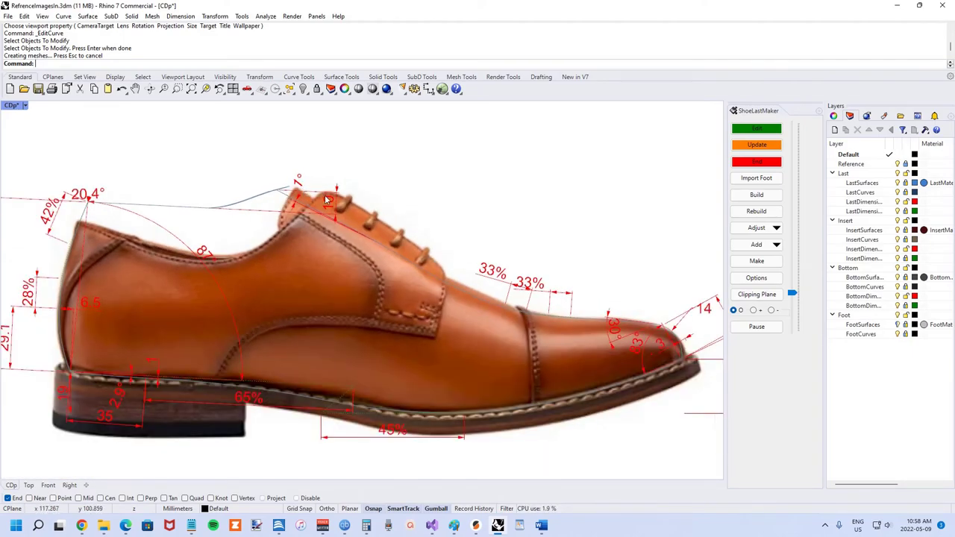
double_click(325, 200)
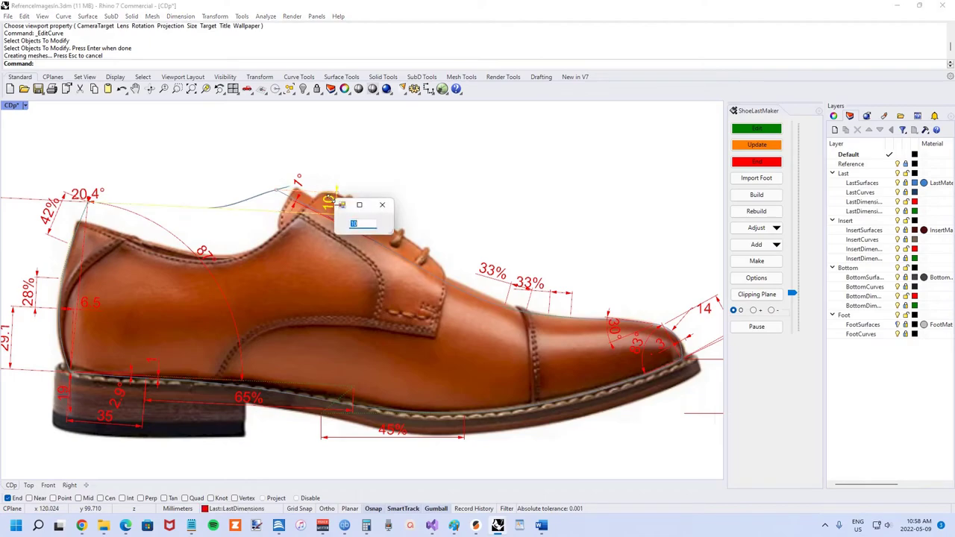
text(8)
key(Return)
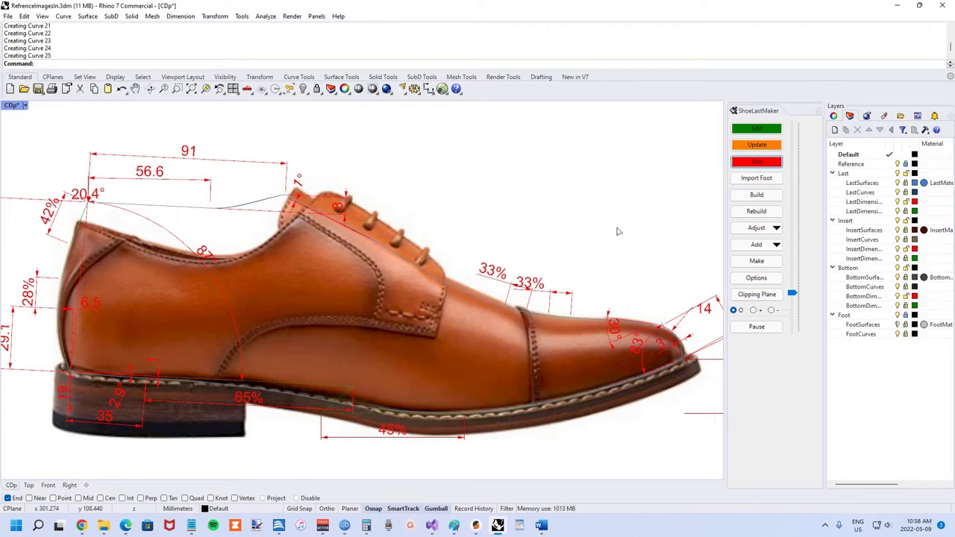
right_drag(629, 221, 499, 261)
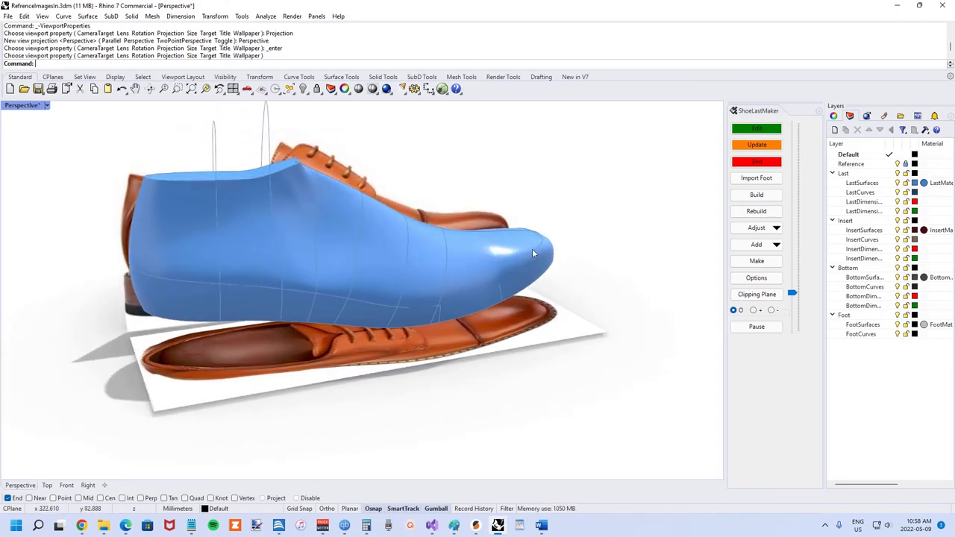
scroll(374, 241, down, 1)
scroll(380, 246, up, 3)
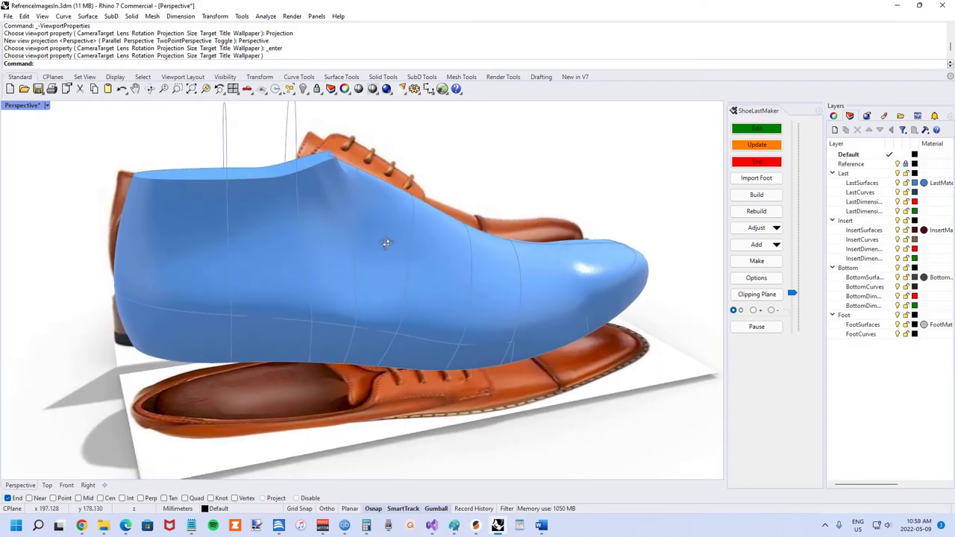
scroll(427, 211, down, 2)
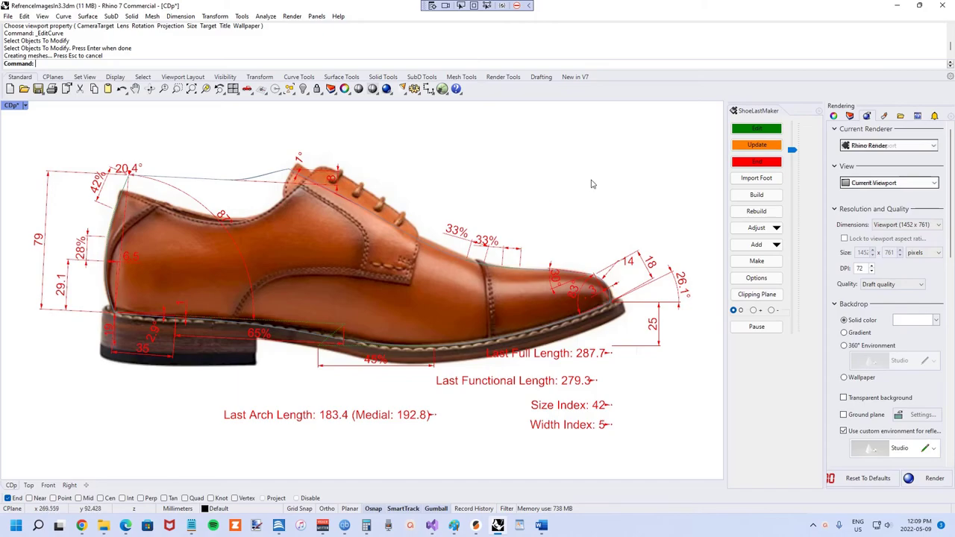
End the side profile editing and examine the rebuilt last against the reference pictures from the toe, above and the side.
click(750, 162)
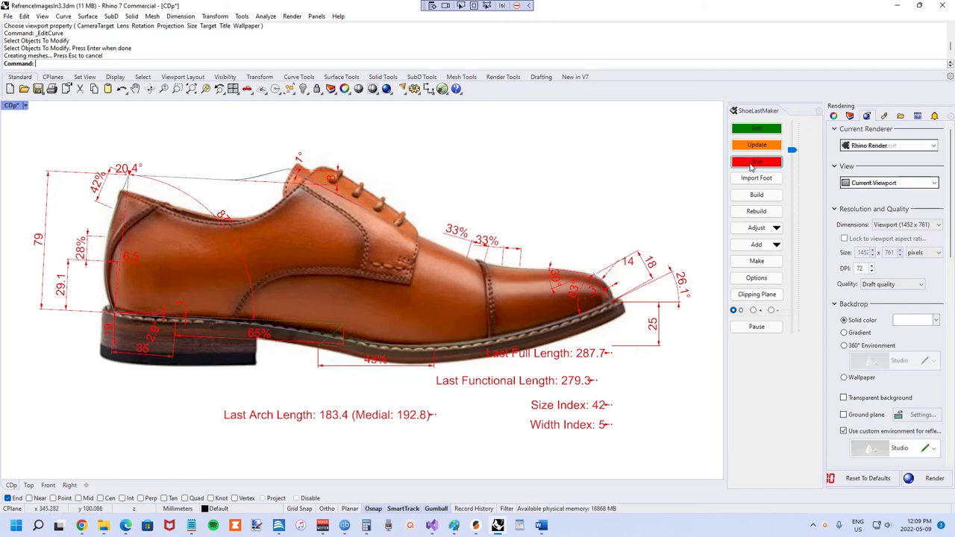
right_drag(684, 182, 496, 288)
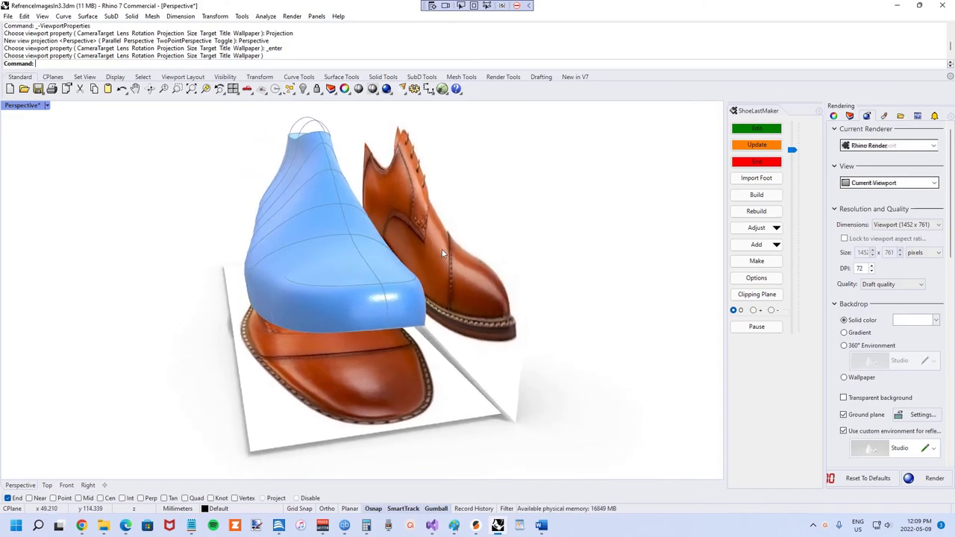
right_drag(465, 263, 512, 314)
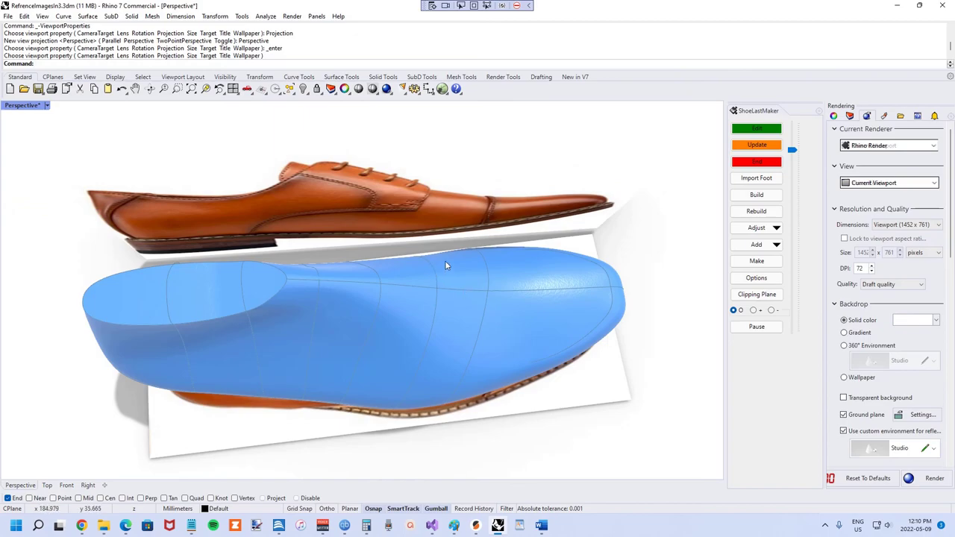
right_drag(415, 279, 373, 248)
right_drag(370, 242, 366, 239)
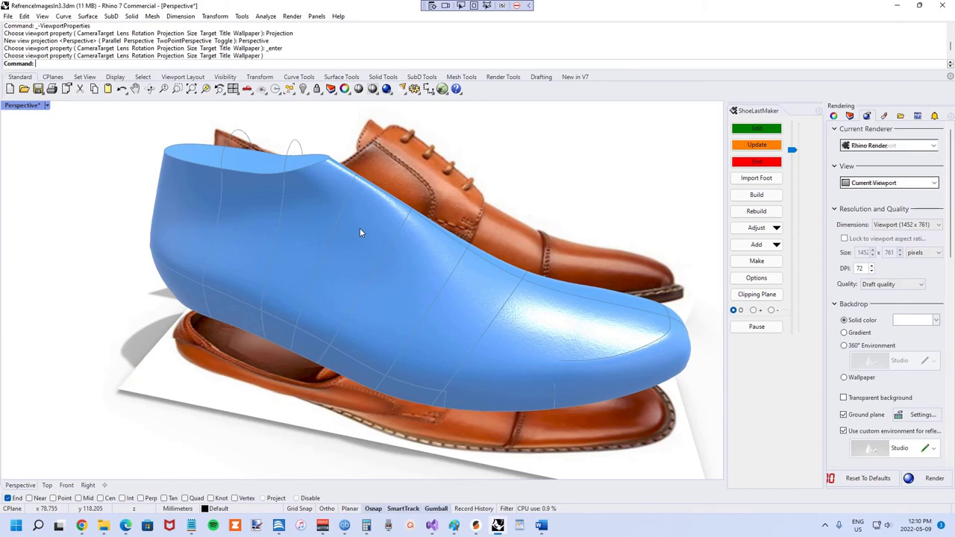
right_drag(379, 260, 395, 282)
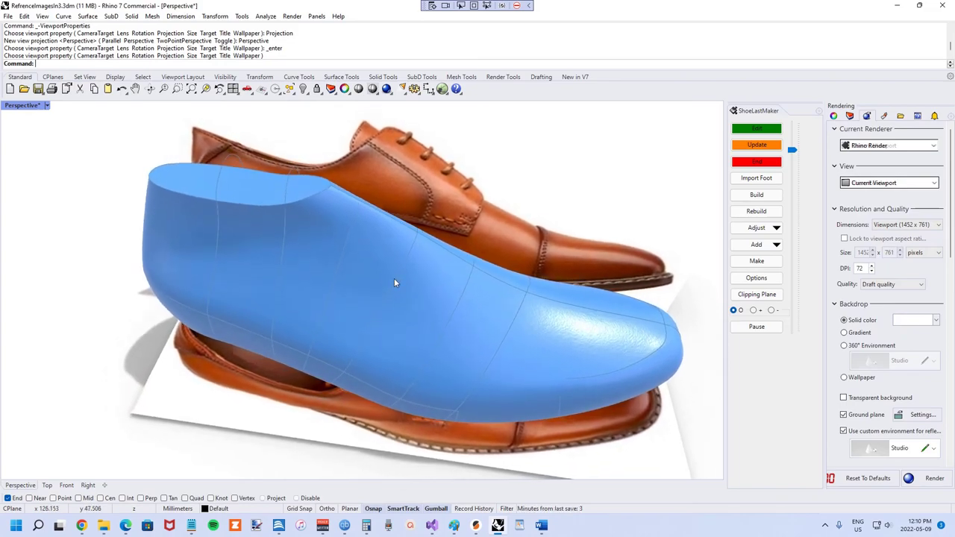